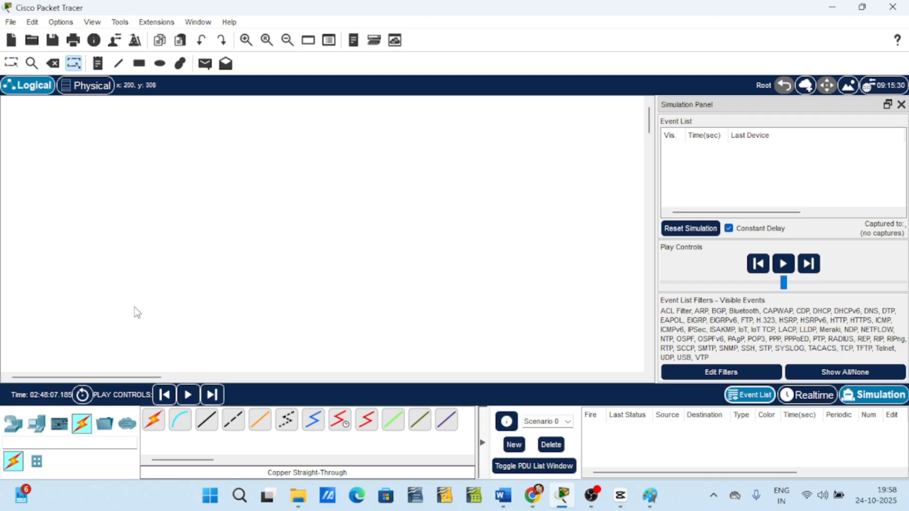
# Place a generic PC in the upper-left of the workspace and rename it PC0.
pyautogui.click(13, 423)
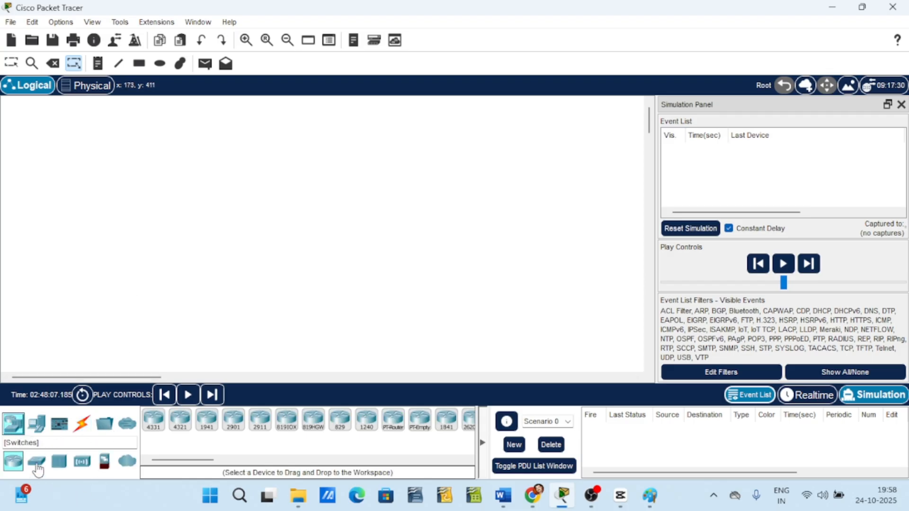
pyautogui.click(38, 429)
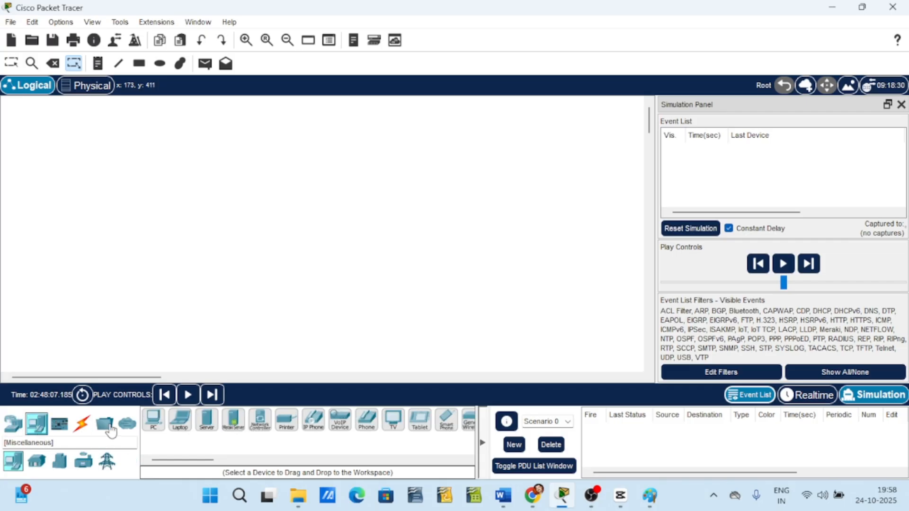
pyautogui.click(153, 423)
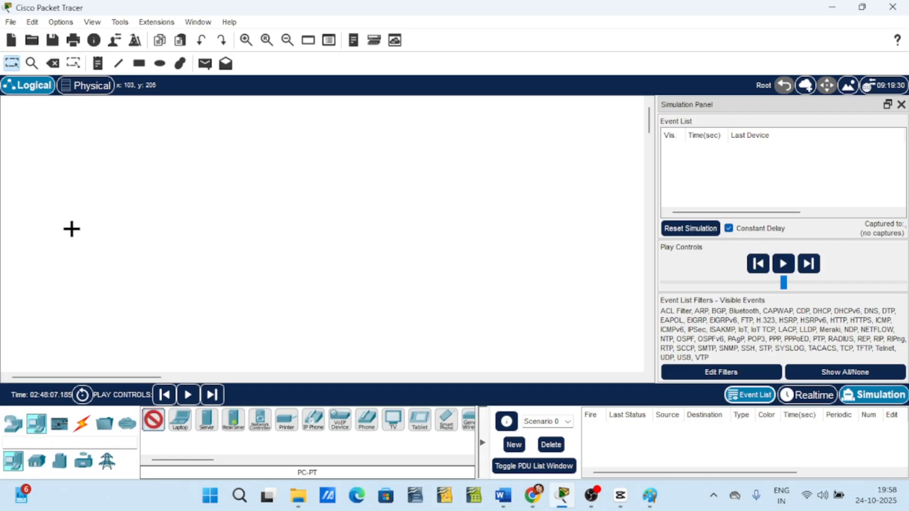
pyautogui.click(51, 166)
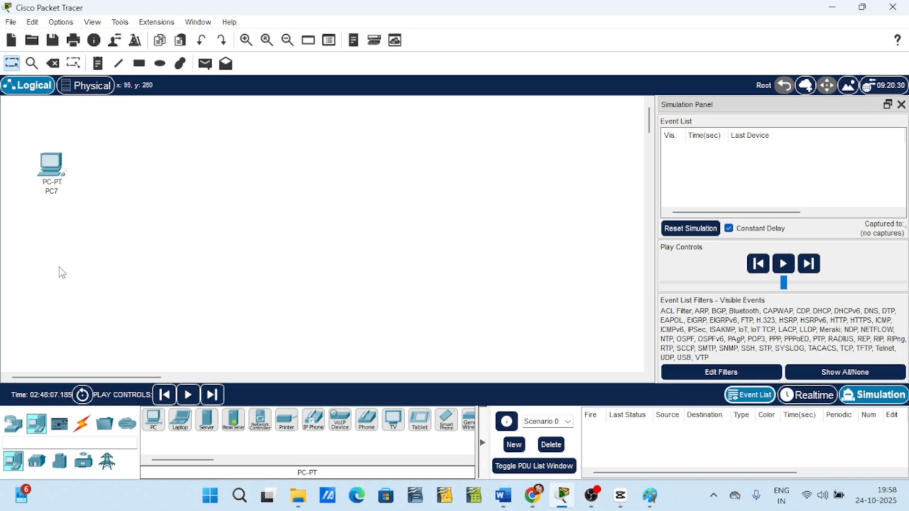
pyautogui.click(55, 193)
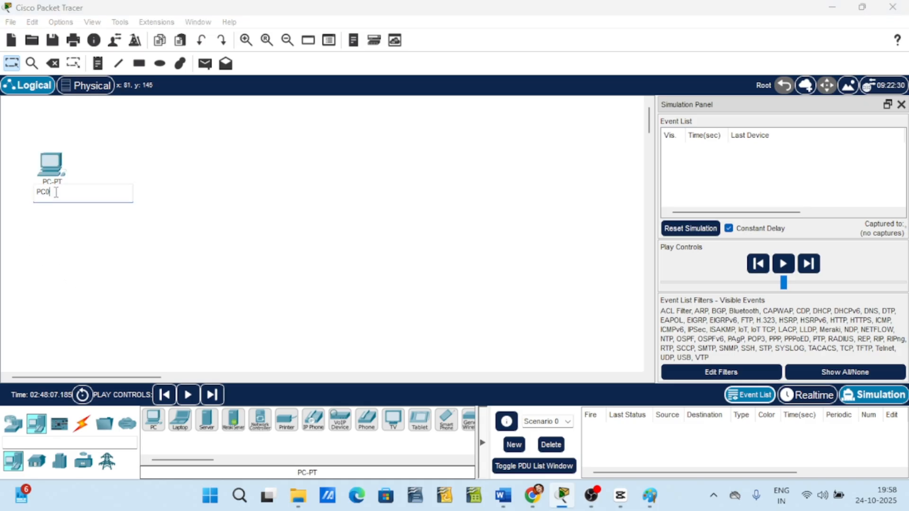
pyautogui.click(53, 247)
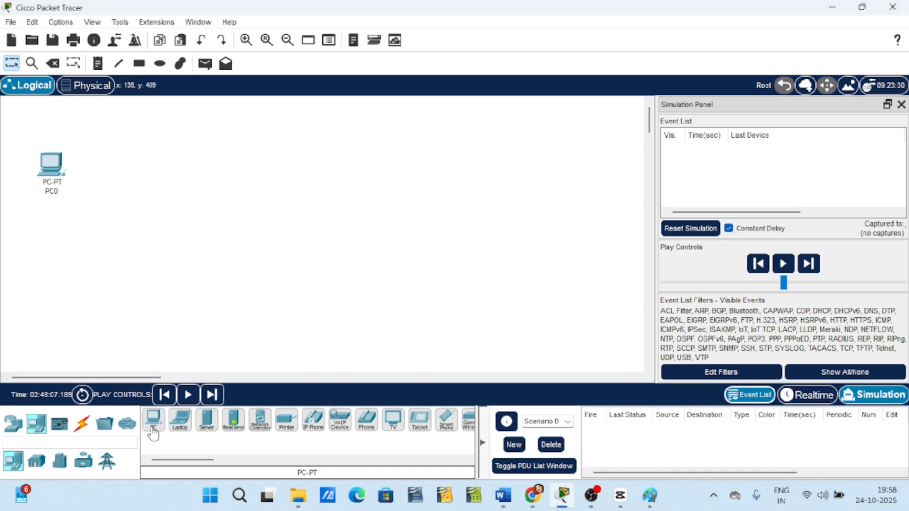
# Place a second PC below PC0, rename it PC1, and nudge it into alignment.
pyautogui.click(153, 421)
pyautogui.click(47, 255)
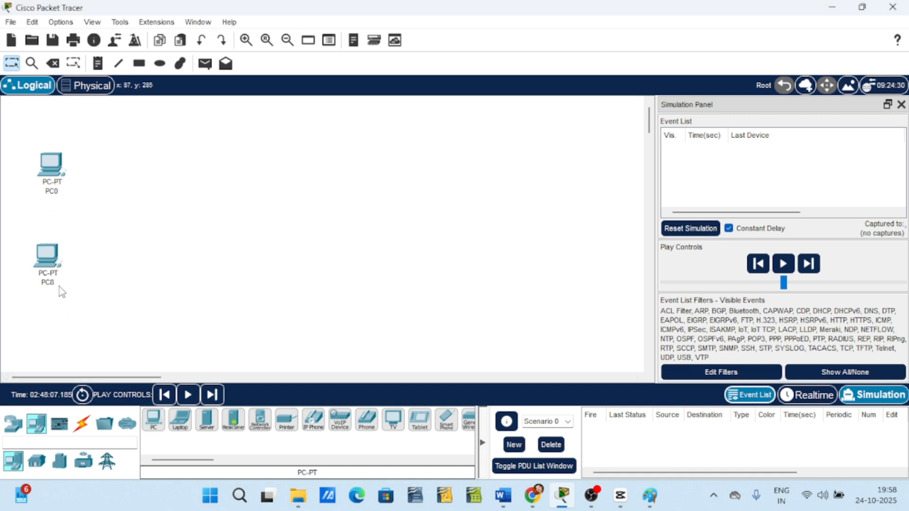
pyautogui.click(58, 286)
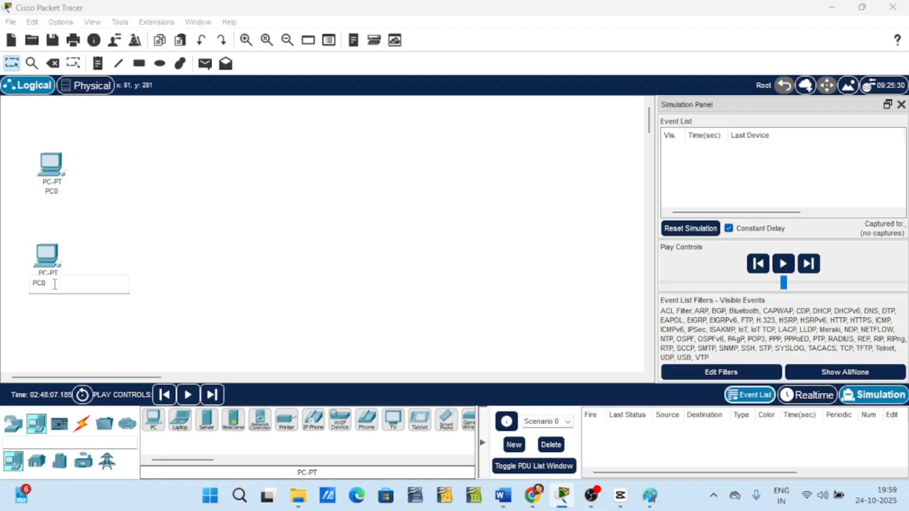
pyautogui.click(165, 235)
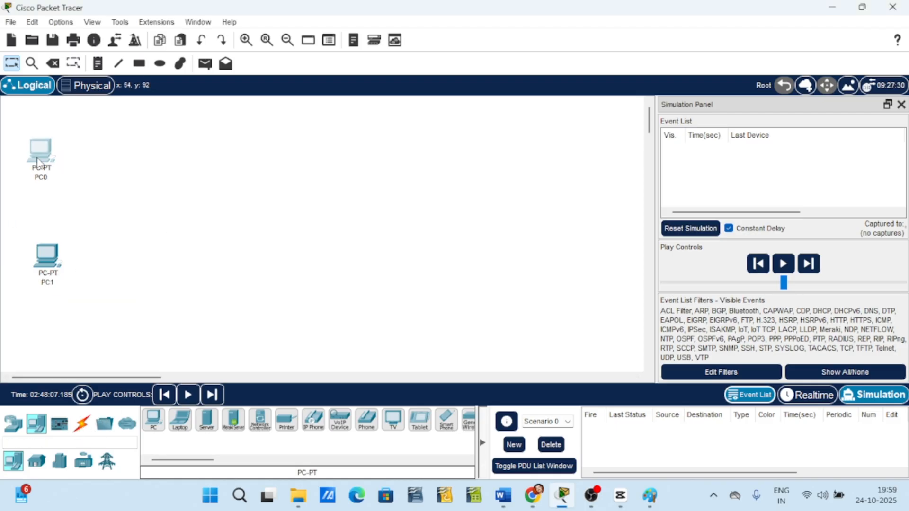
pyautogui.moveTo(46, 254); pyautogui.dragTo(38, 247)
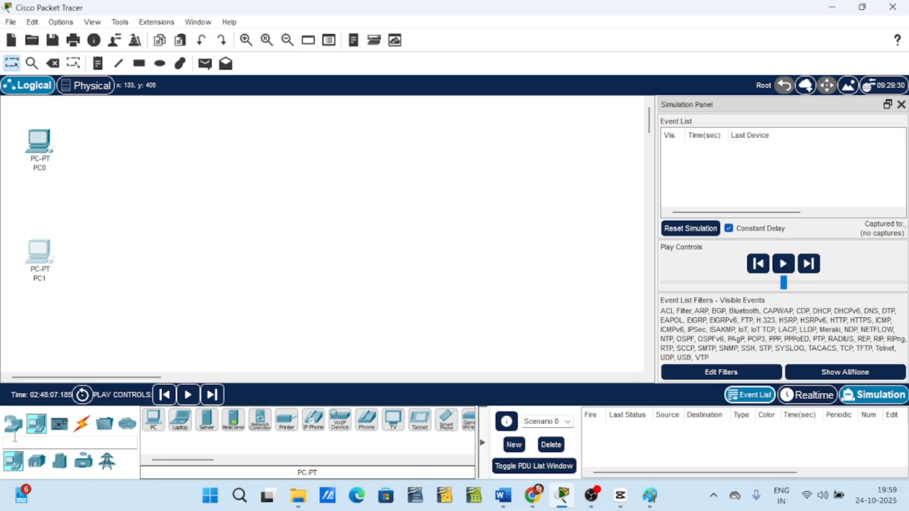
# Place a 2960 switch between the two PCs.
pyautogui.click(13, 423)
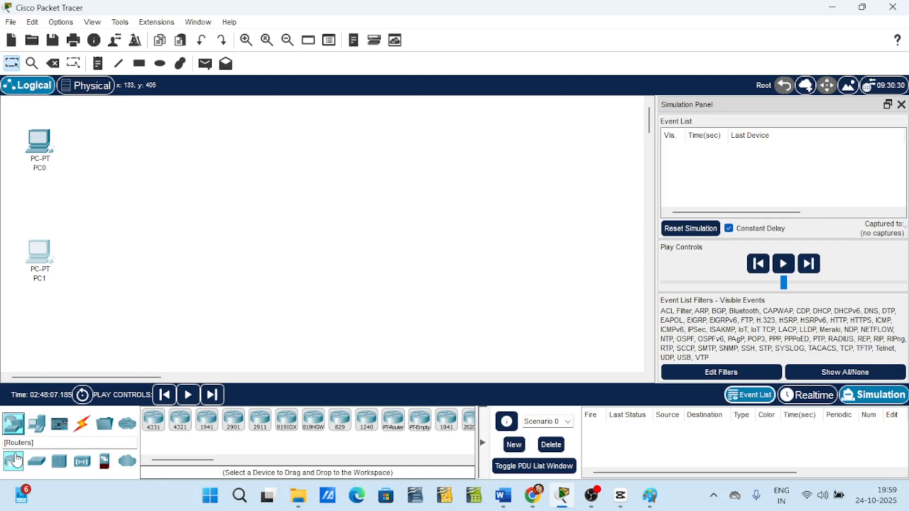
pyautogui.click(37, 464)
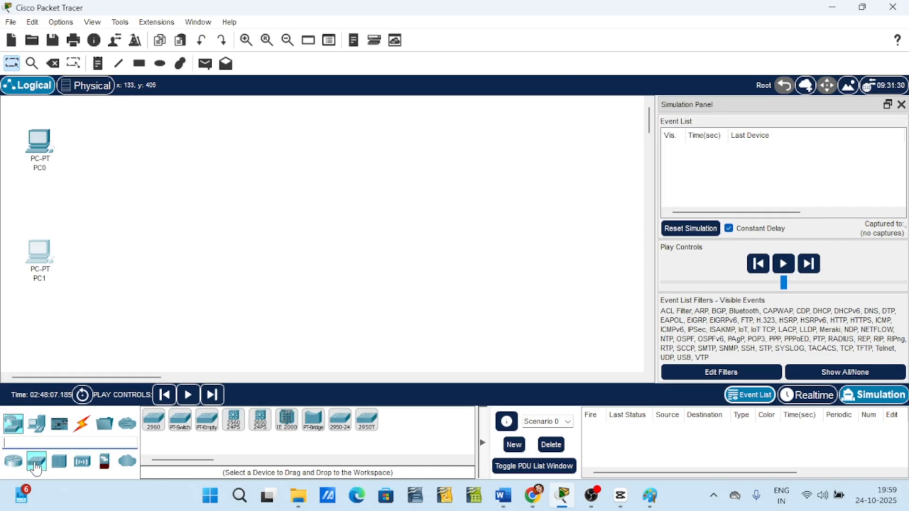
pyautogui.click(159, 428)
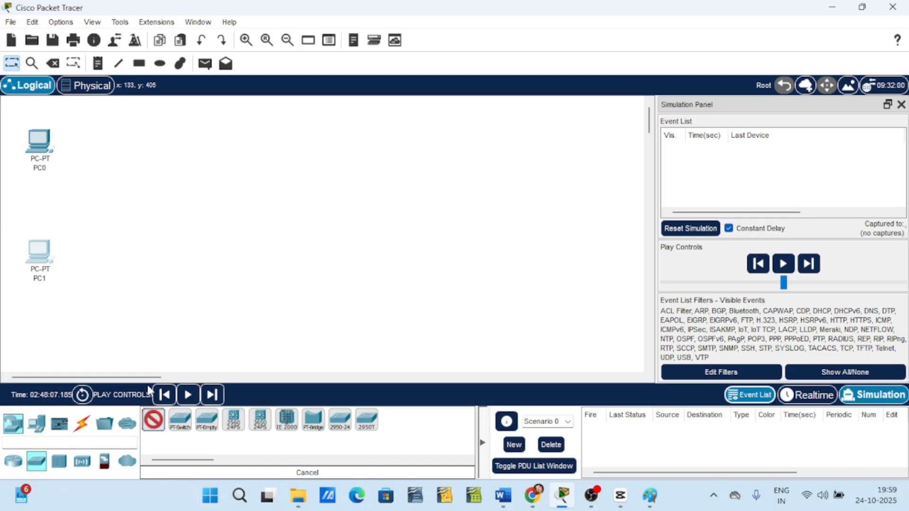
pyautogui.click(128, 200)
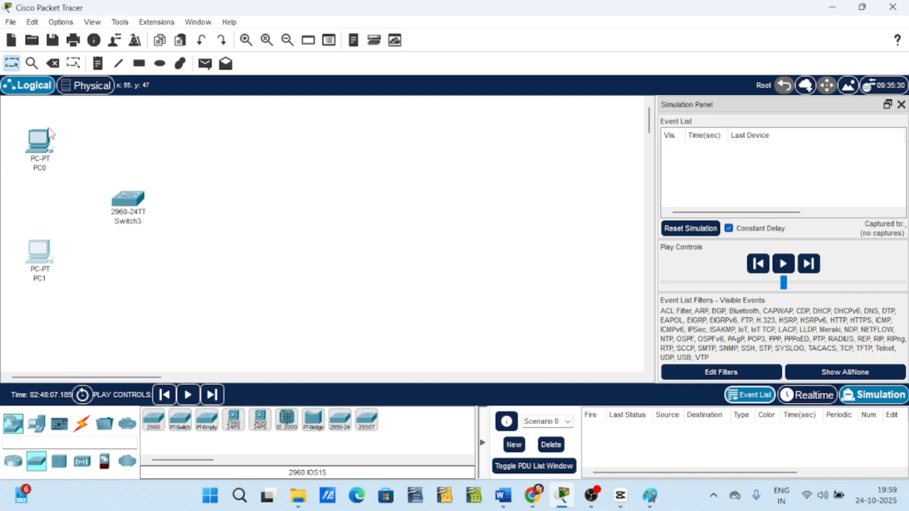
# Connect PC0's FastEthernet0 to the switch's FastEthernet0/1 with a copper straight-through cable.
pyautogui.click(83, 432)
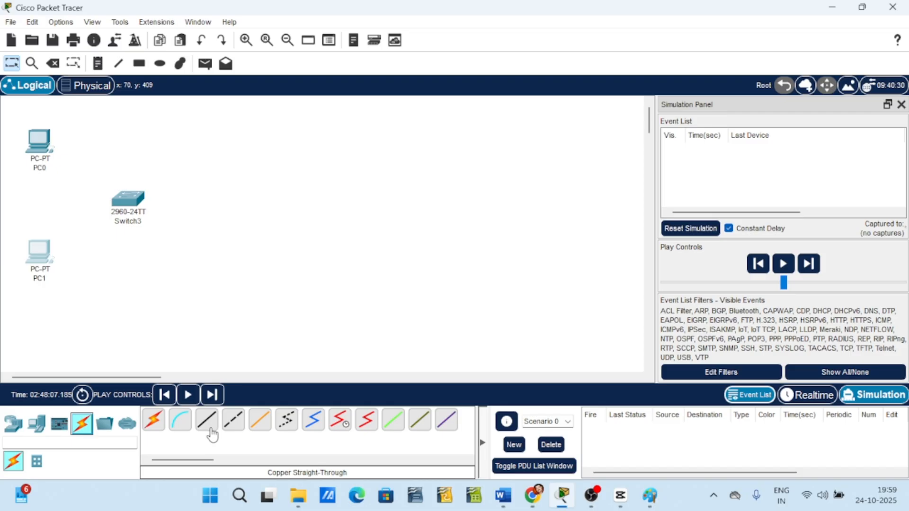
pyautogui.click(197, 443)
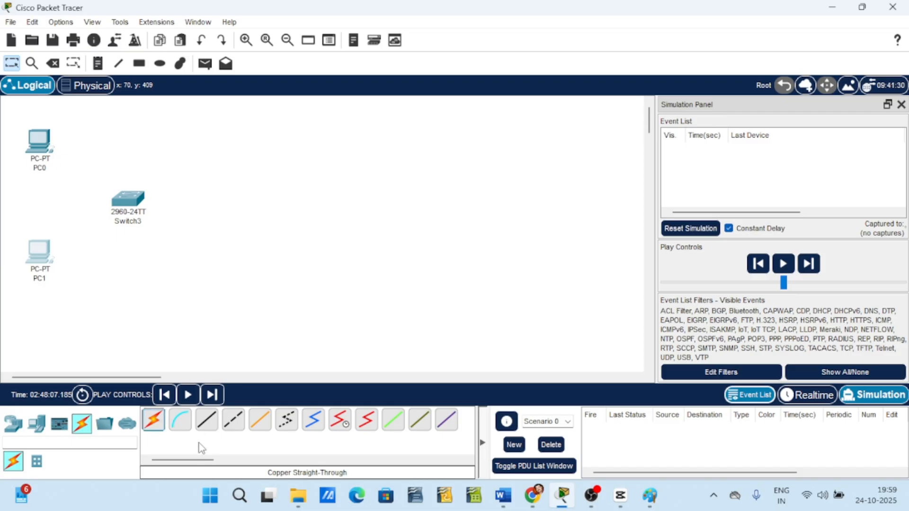
pyautogui.click(211, 427)
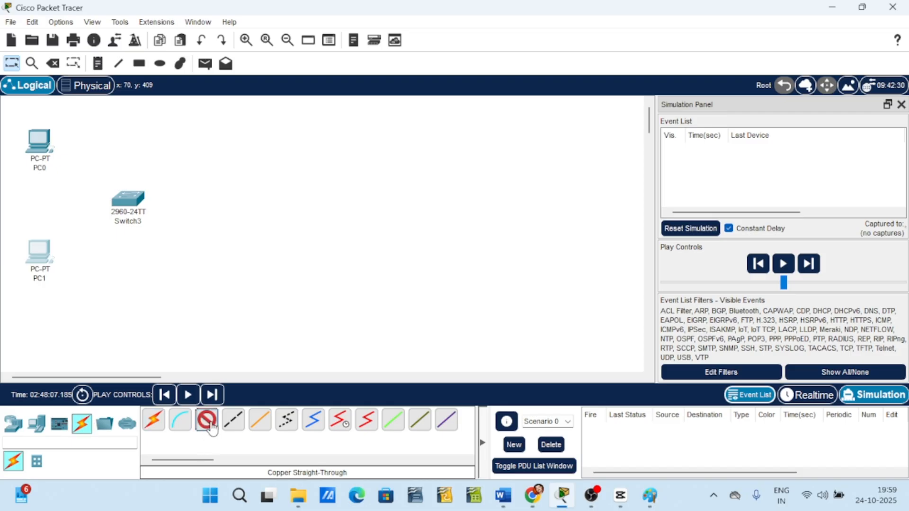
pyautogui.click(45, 151)
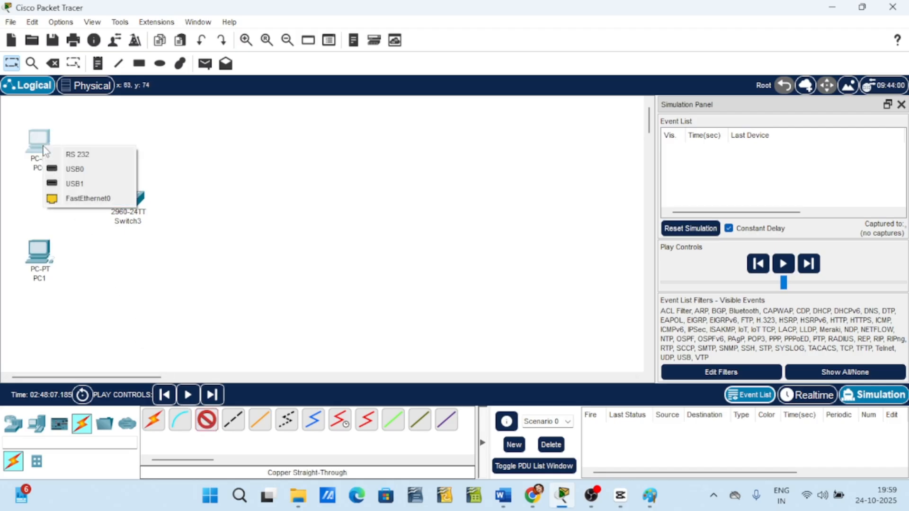
pyautogui.click(79, 199)
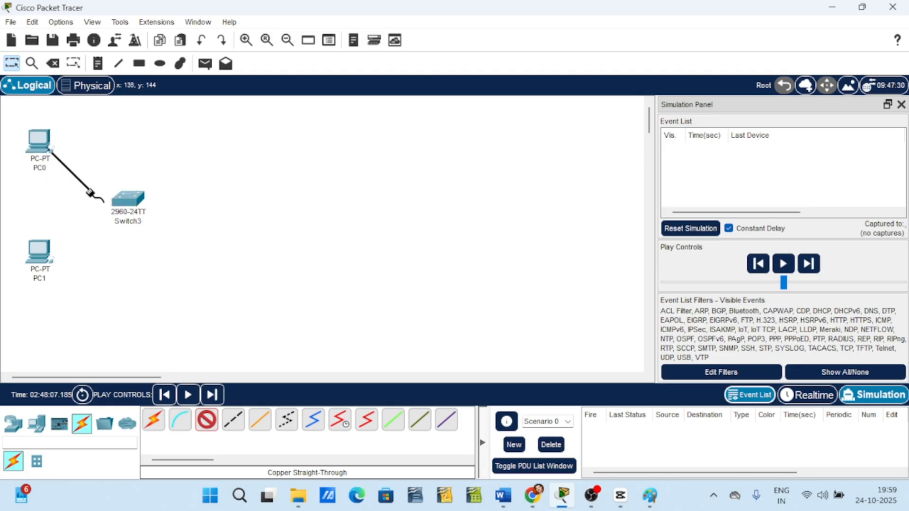
pyautogui.click(131, 205)
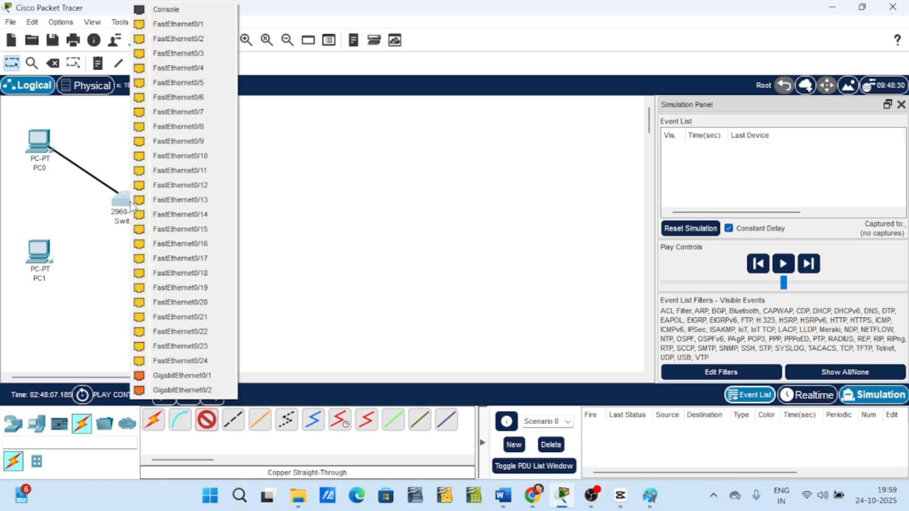
pyautogui.click(205, 27)
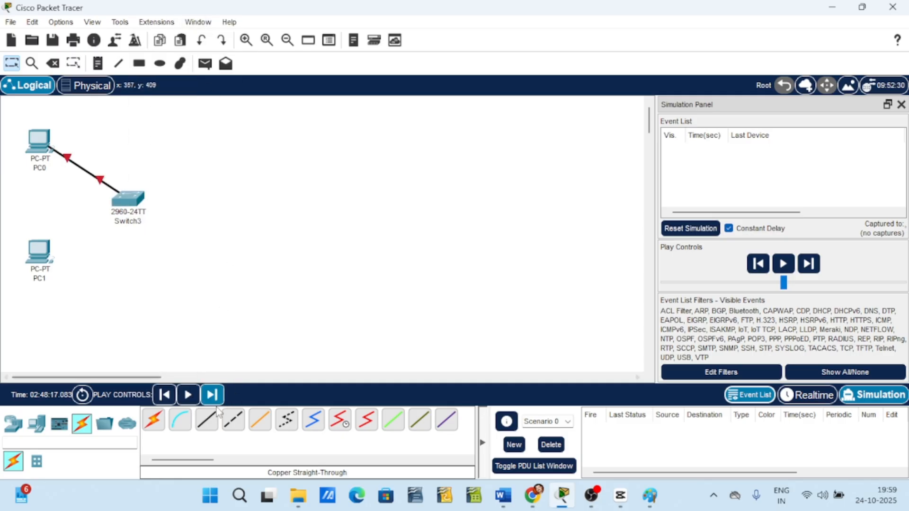
# Connect PC1's FastEthernet0 to the switch's FastEthernet0/2 with a copper straight-through cable.
pyautogui.click(207, 421)
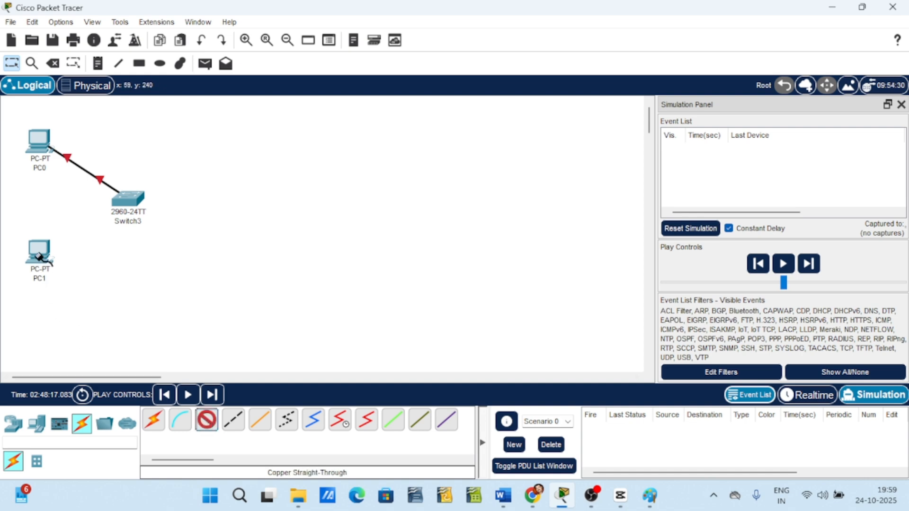
pyautogui.click(40, 260)
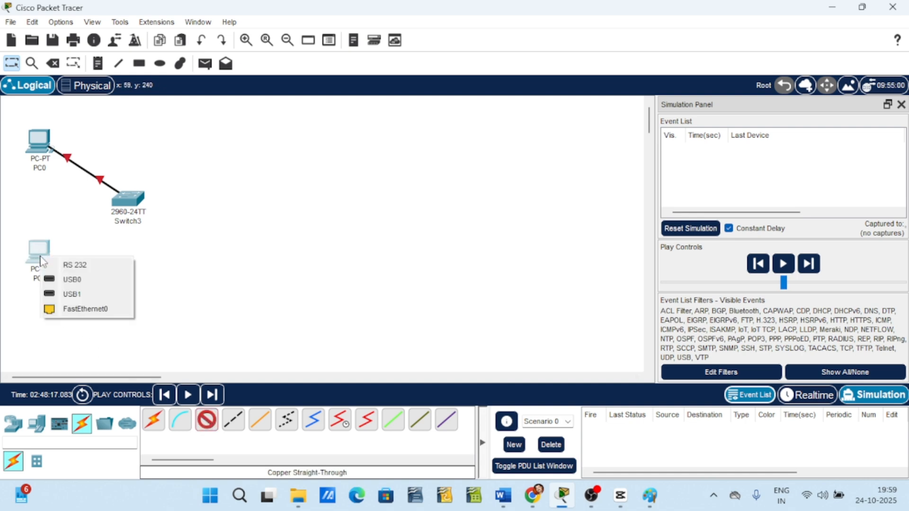
pyautogui.click(67, 312)
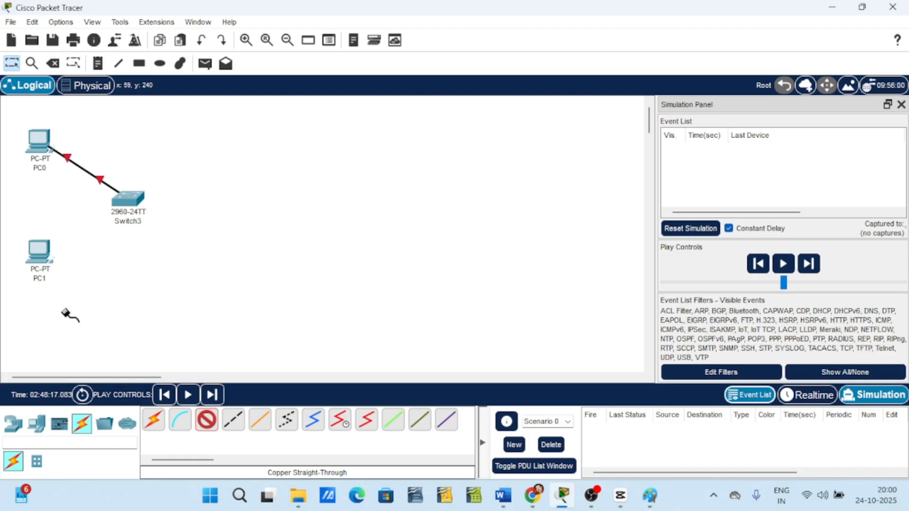
pyautogui.click(129, 200)
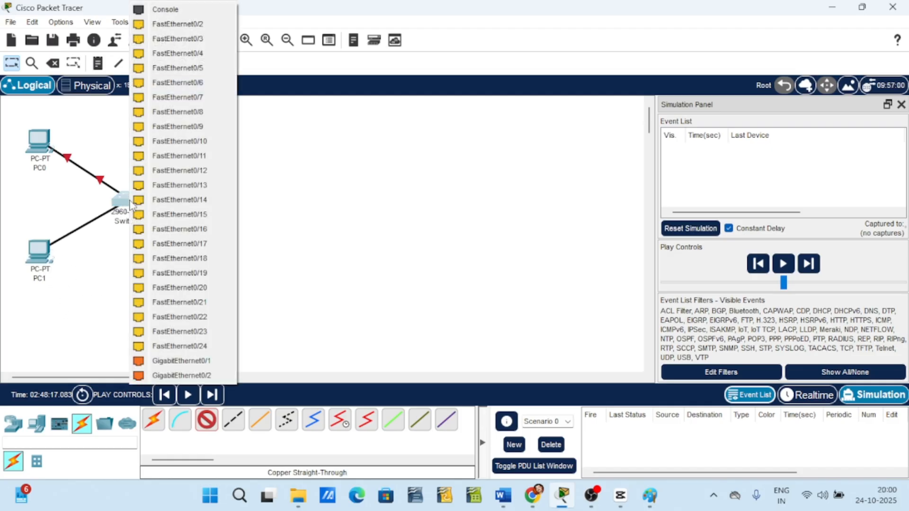
pyautogui.click(211, 32)
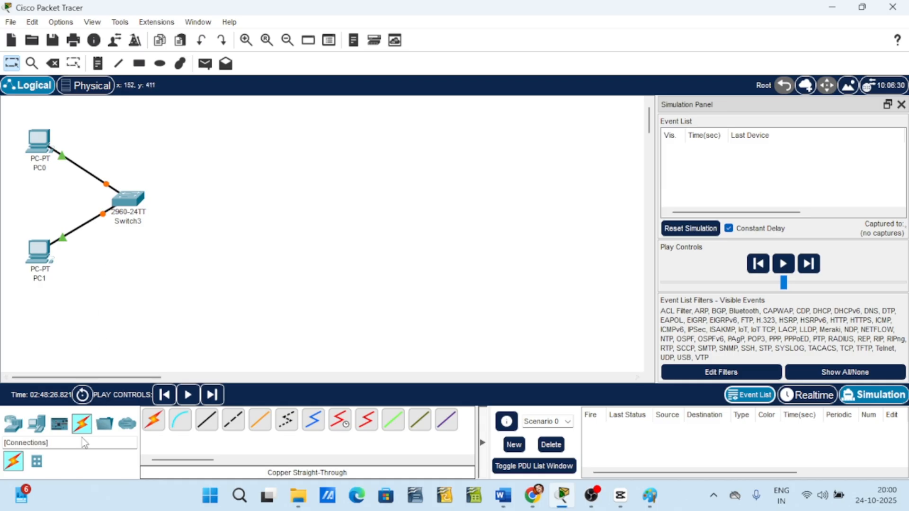
# Place a third PC in the upper-right area of the workspace and rename it PC2.
pyautogui.click(38, 432)
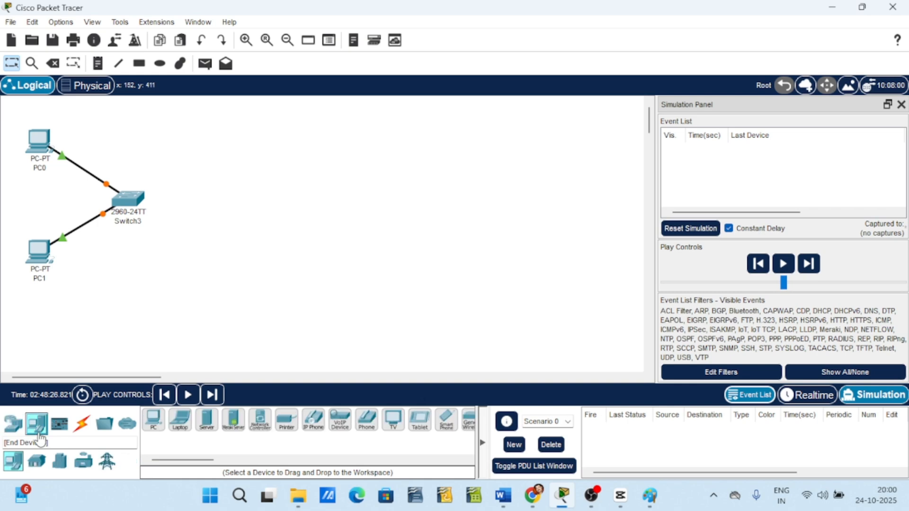
pyautogui.click(156, 431)
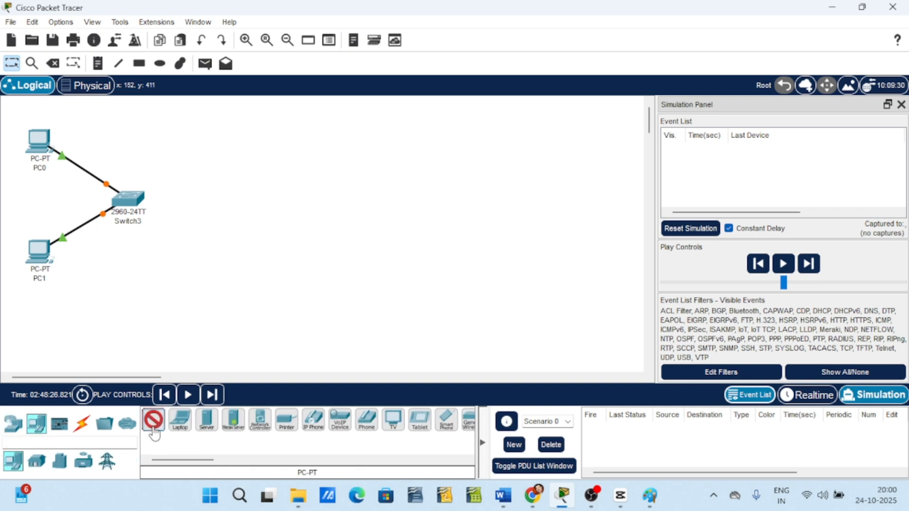
pyautogui.click(515, 136)
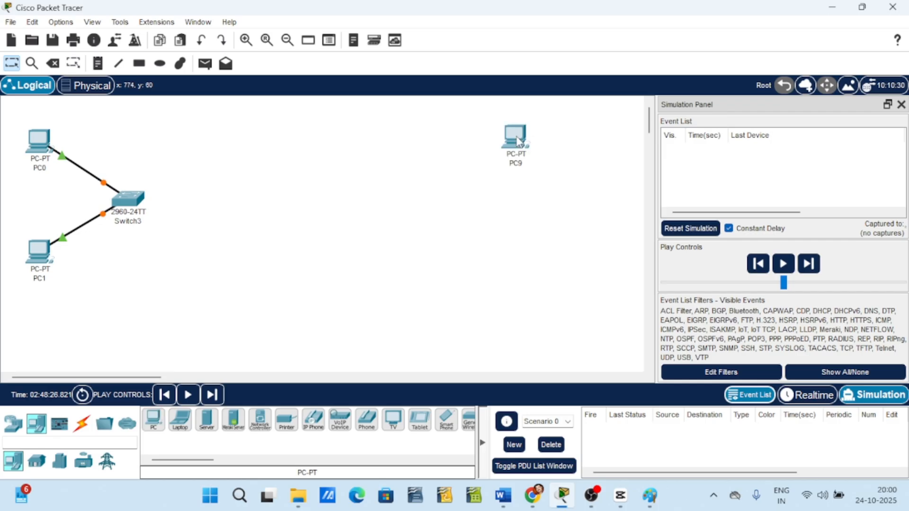
pyautogui.click(521, 165)
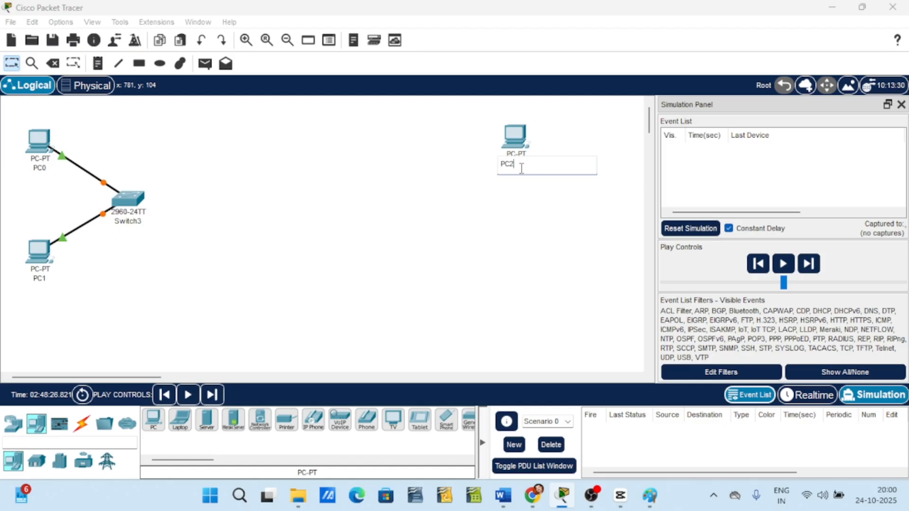
pyautogui.click(455, 293)
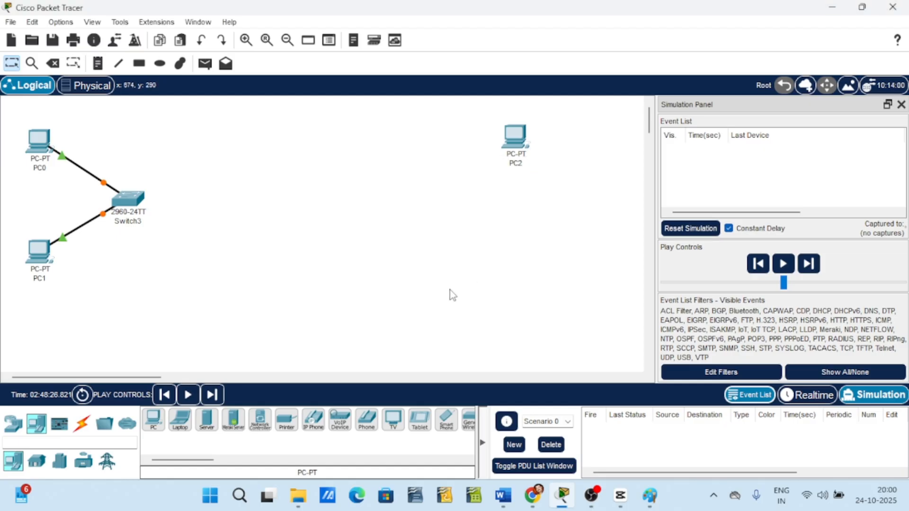
# Place a fourth PC below PC2 and rename it PC3.
pyautogui.click(154, 426)
pyautogui.click(519, 261)
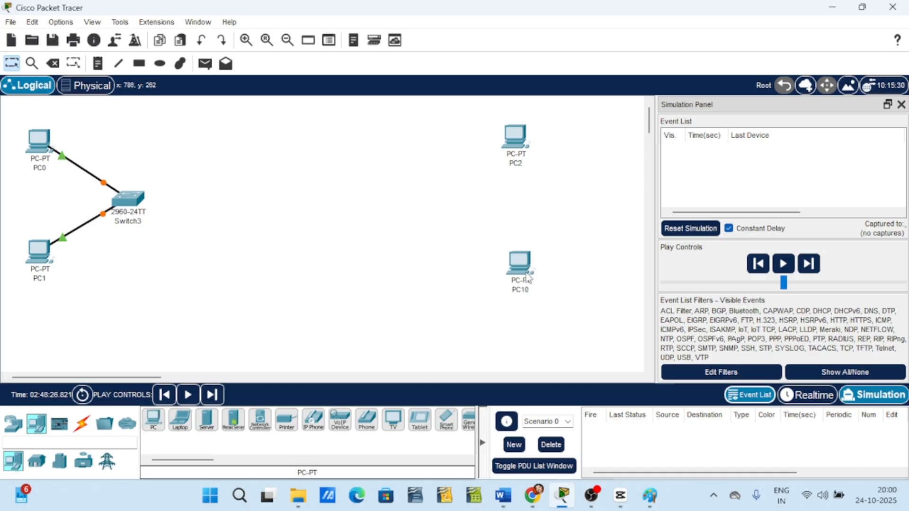
pyautogui.click(532, 282)
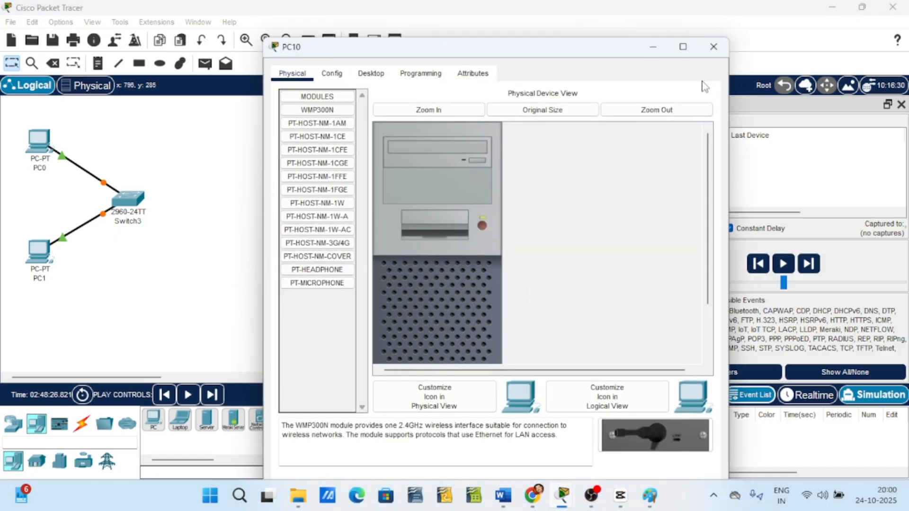
pyautogui.click(714, 47)
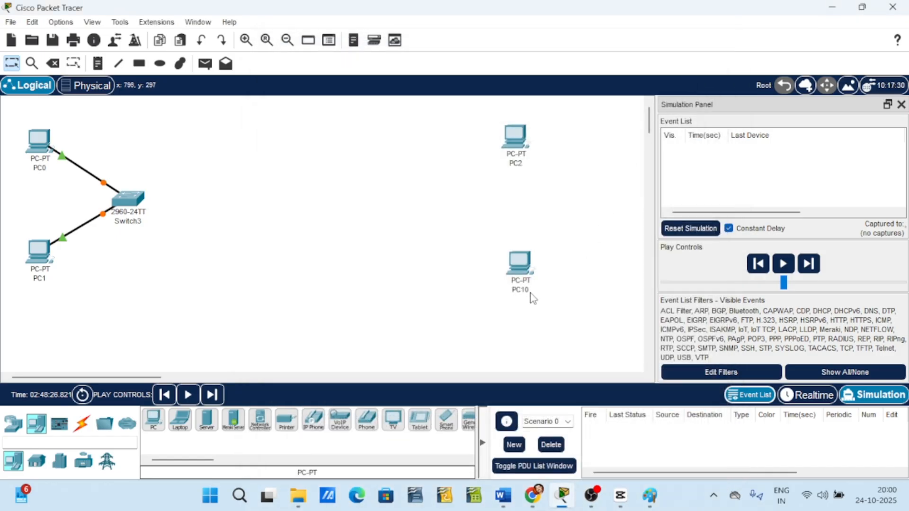
pyautogui.click(529, 290)
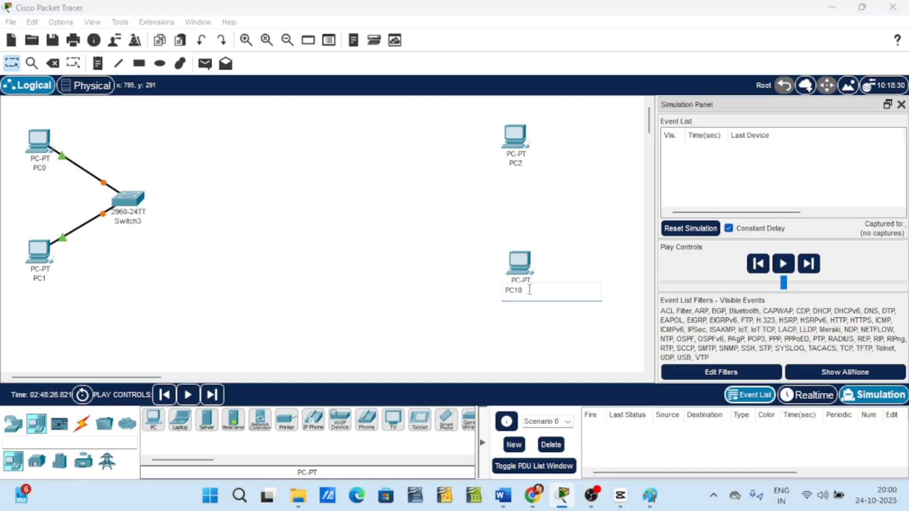
pyautogui.press('BackSpace')
pyautogui.click(348, 260)
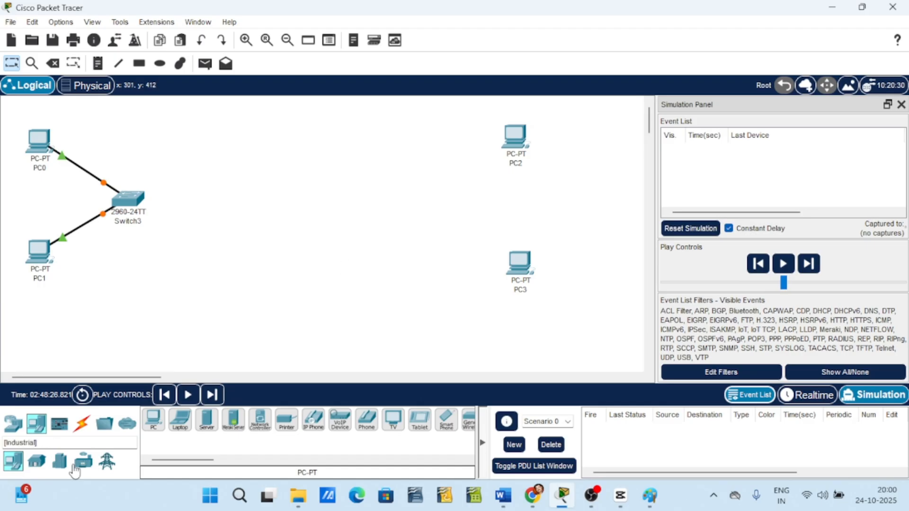
# Place a second 2960 switch to the left of PC2 and PC3.
pyautogui.click(11, 429)
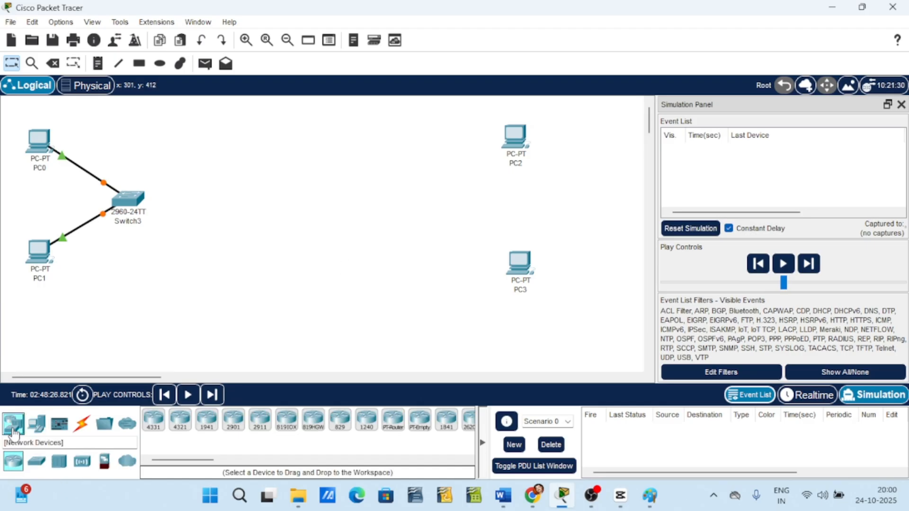
pyautogui.click(36, 462)
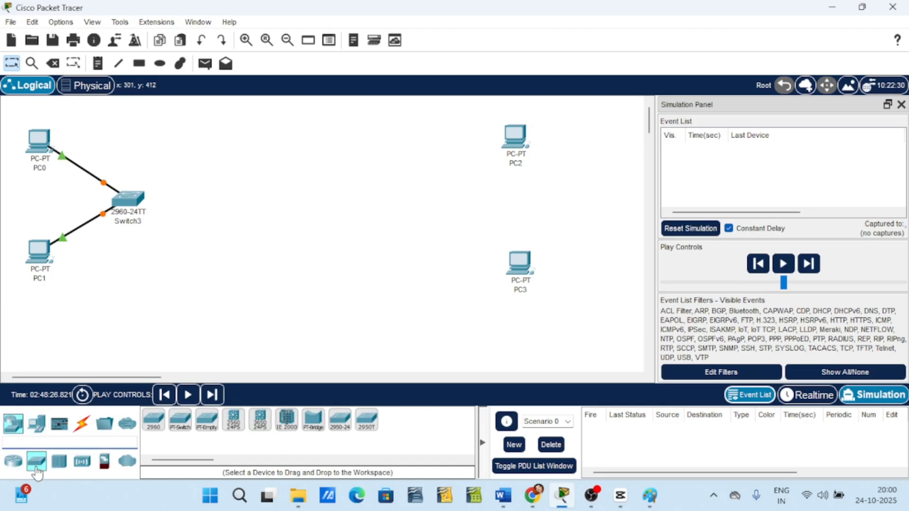
pyautogui.click(153, 420)
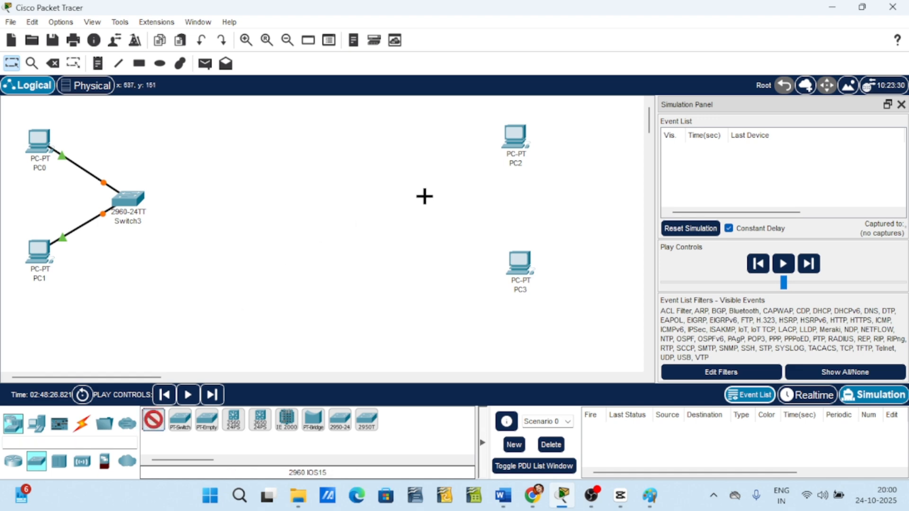
pyautogui.click(414, 198)
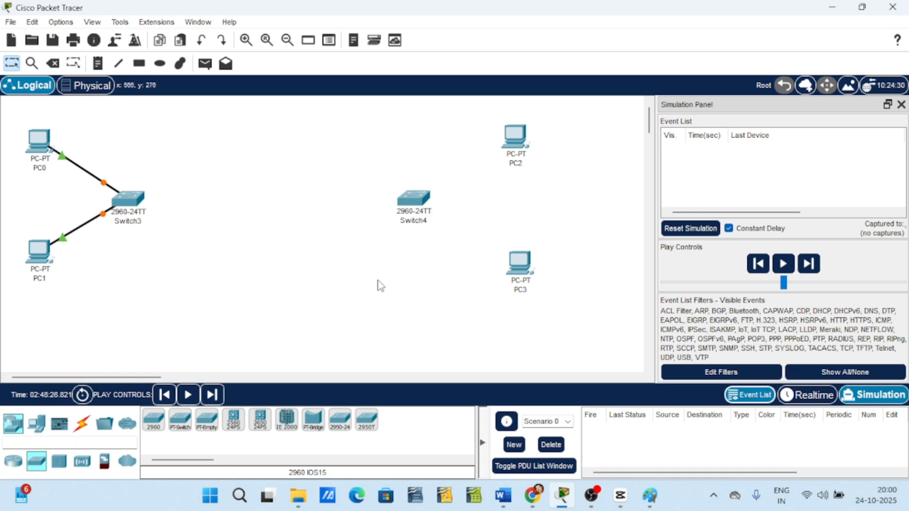
# Connect PC2's FastEthernet0 to Switch4's FastEthernet0/1 with a copper straight-through cable.
pyautogui.click(82, 433)
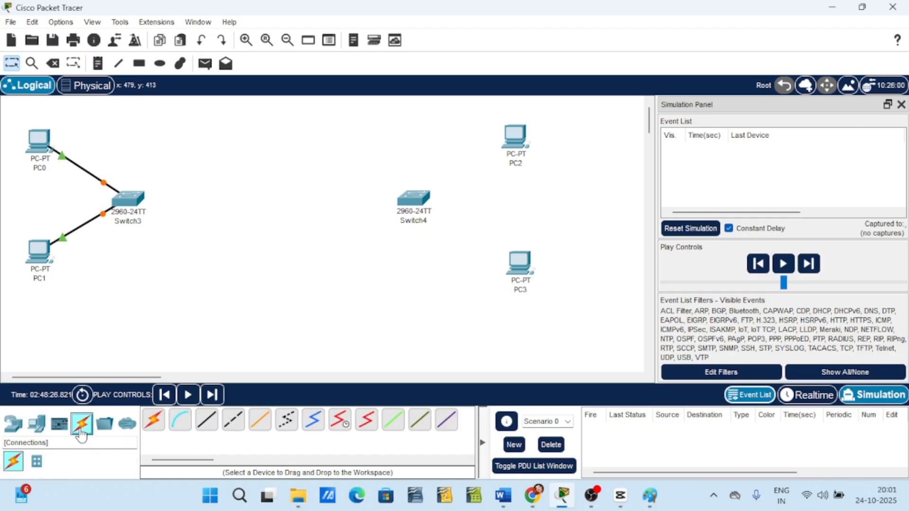
pyautogui.click(206, 422)
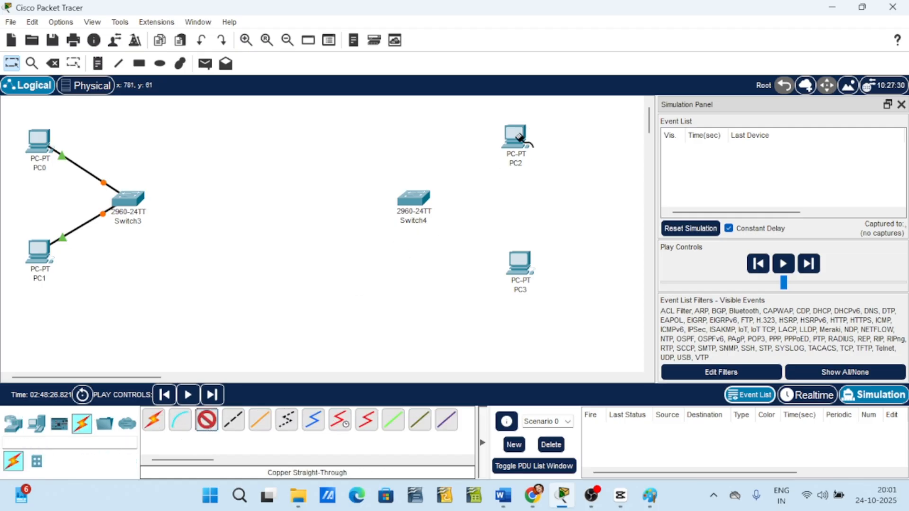
pyautogui.click(522, 142)
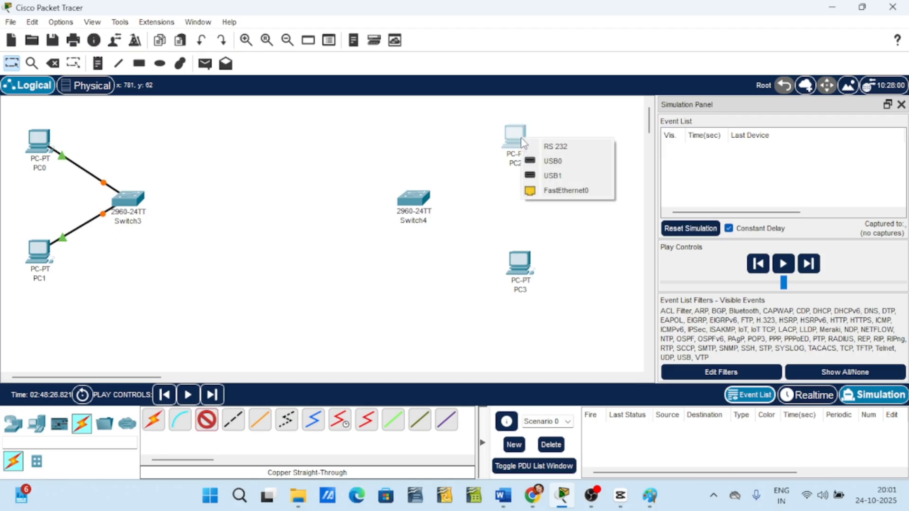
pyautogui.click(549, 191)
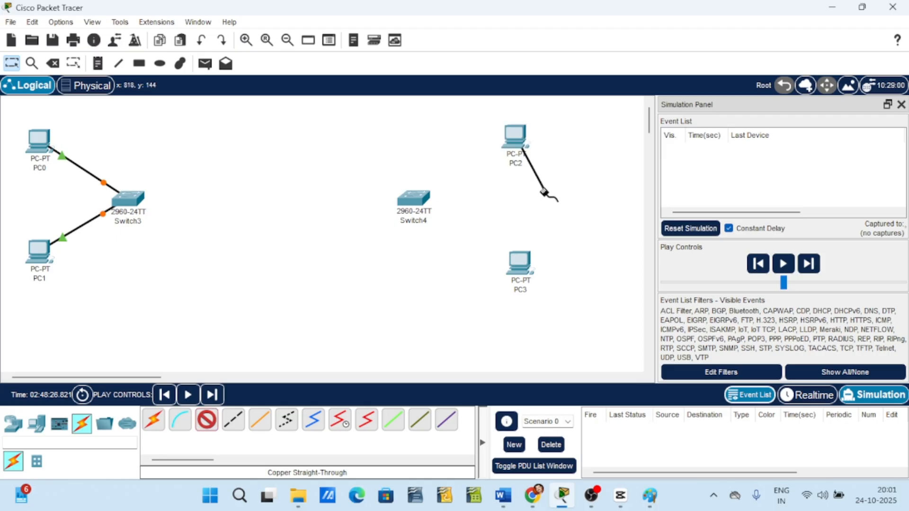
pyautogui.click(410, 207)
pyautogui.click(503, 26)
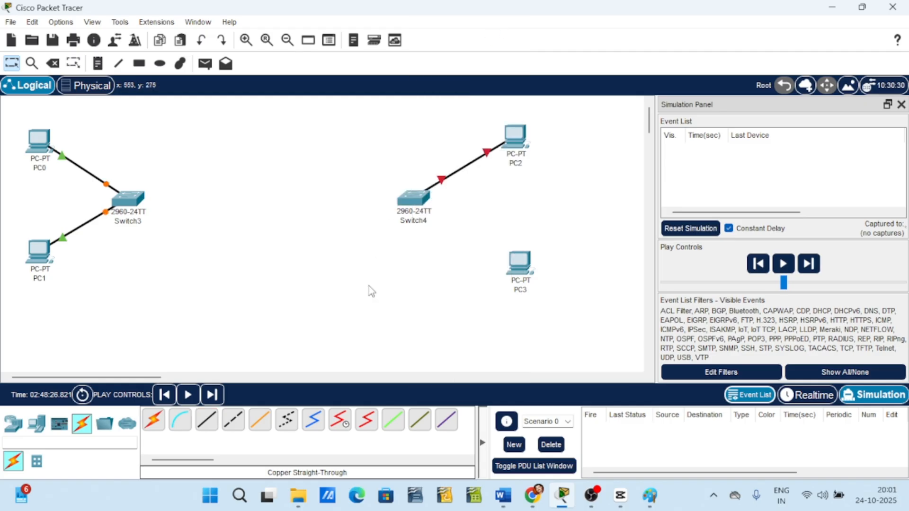
# Connect PC3's FastEthernet0 to Switch4's FastEthernet0/2 with a copper straight-through cable.
pyautogui.click(208, 432)
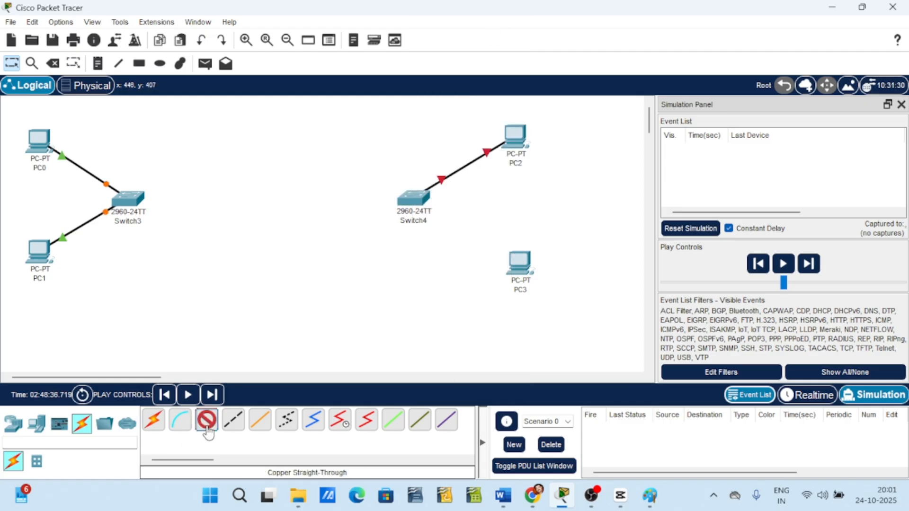
pyautogui.click(521, 268)
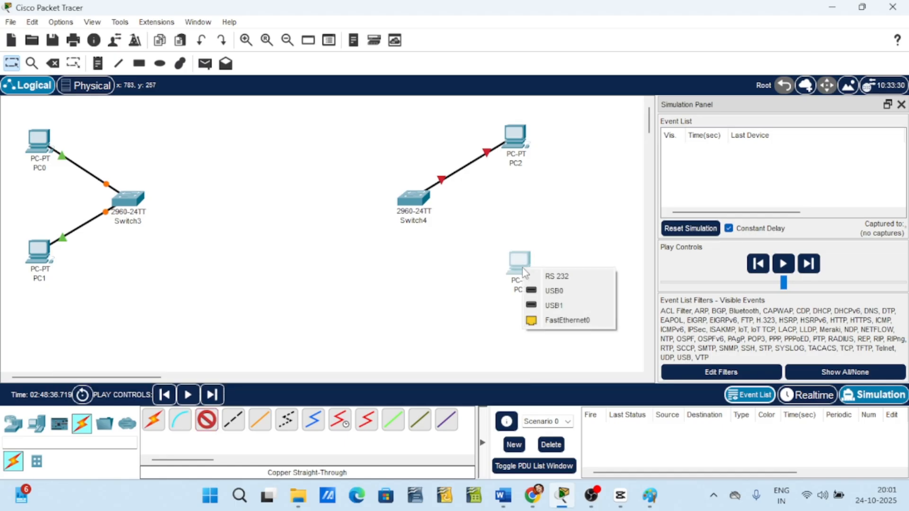
pyautogui.click(563, 327)
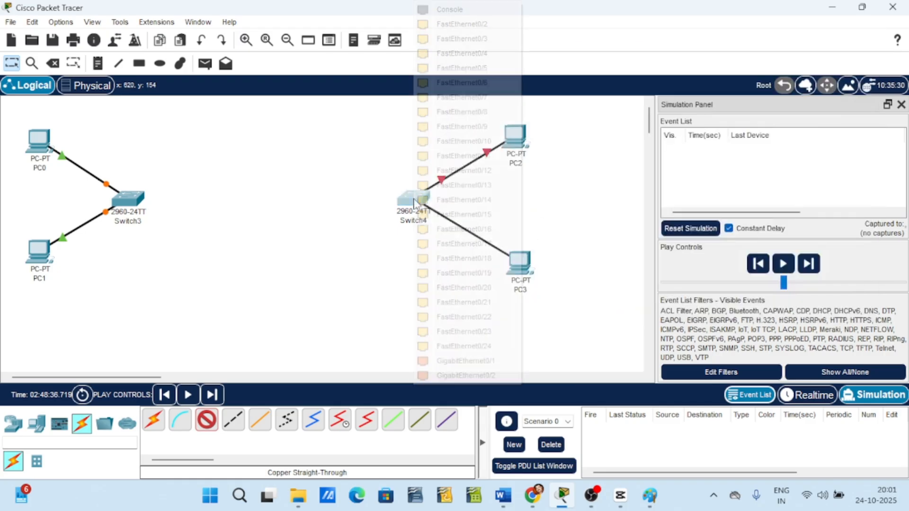
pyautogui.click(414, 199)
pyautogui.click(485, 25)
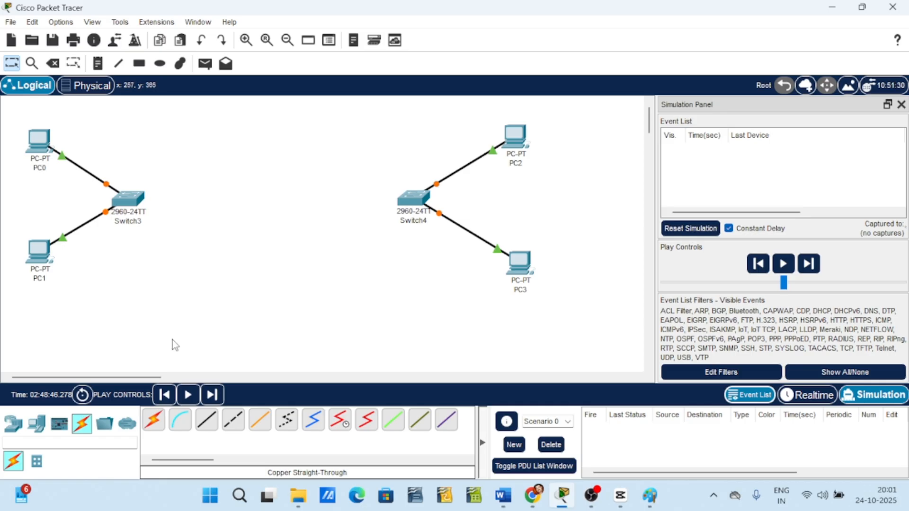
# Place two 2901 routers in the upper middle of the workspace, one beside each switch.
pyautogui.click(14, 423)
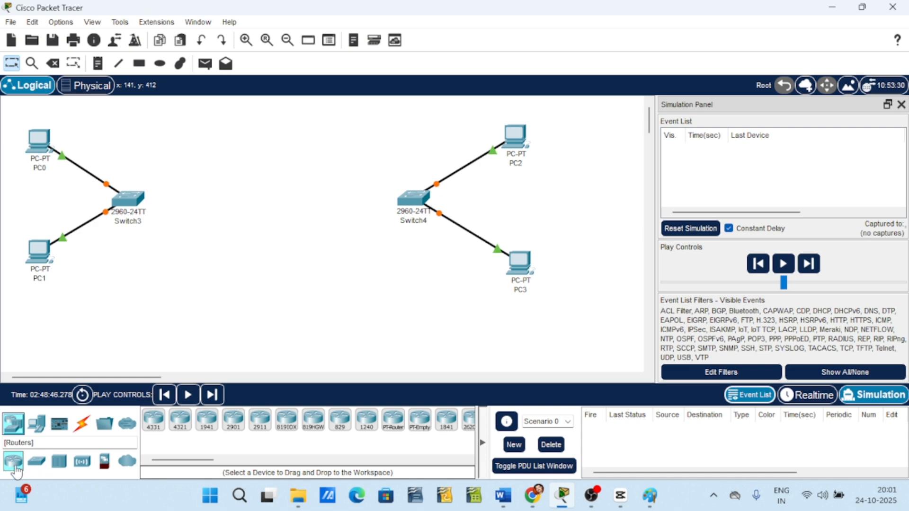
pyautogui.click(238, 428)
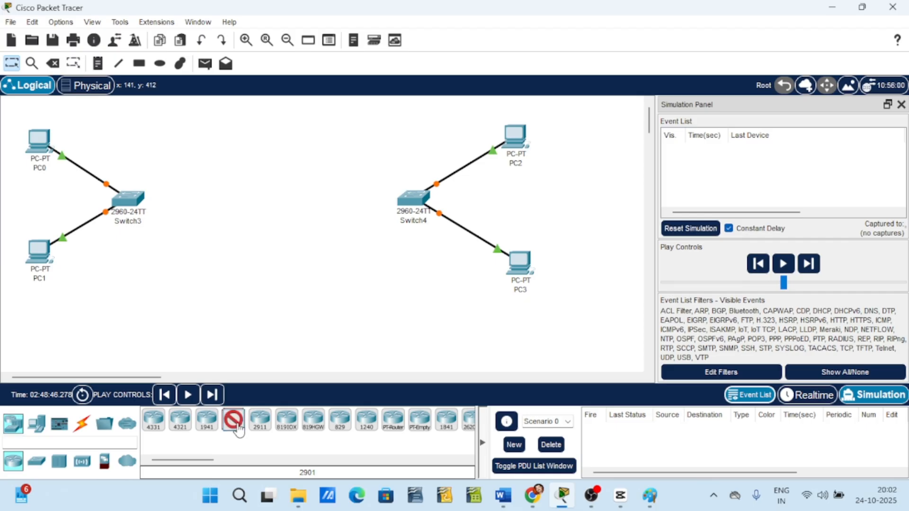
pyautogui.click(197, 154)
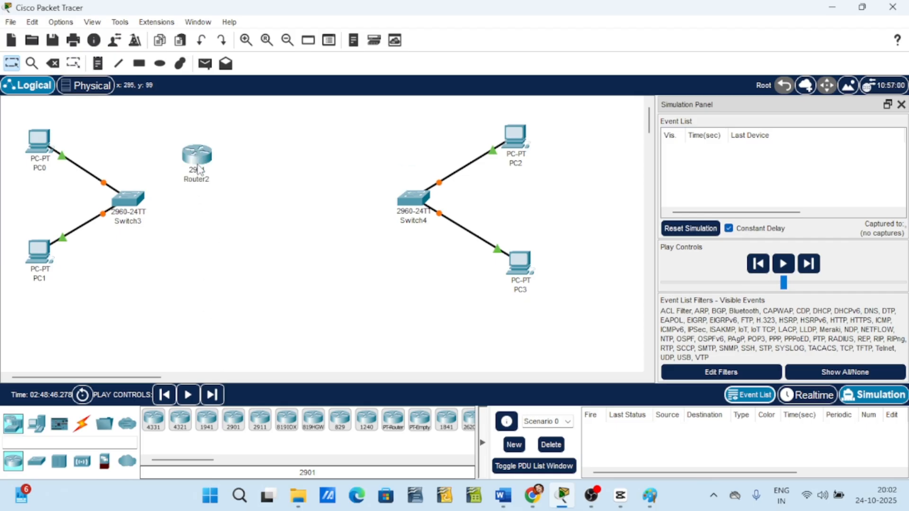
pyautogui.click(234, 428)
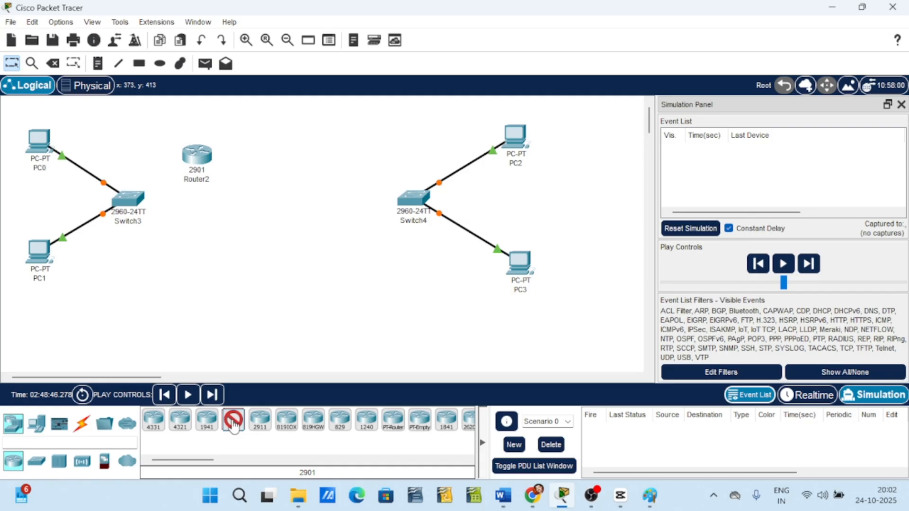
pyautogui.click(354, 152)
# Rename the two routers Router0 and Router1.
pyautogui.click(209, 182)
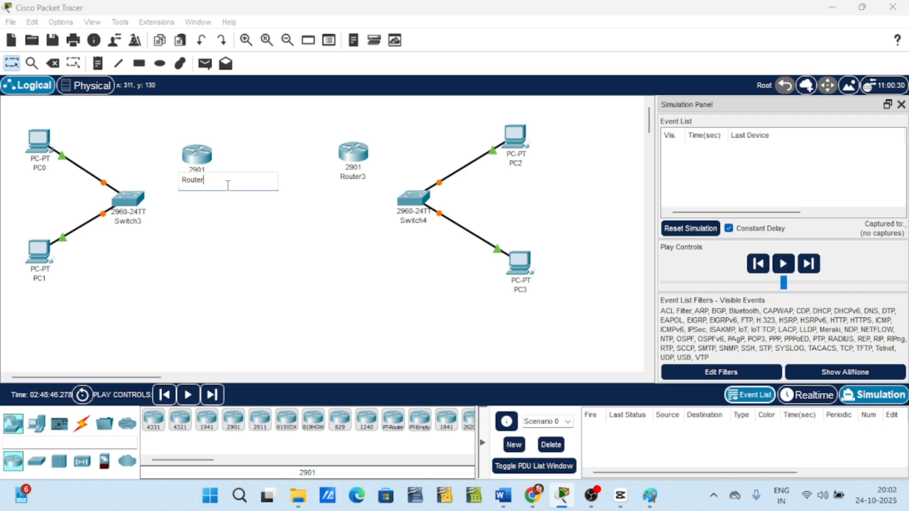
pyautogui.click(265, 252)
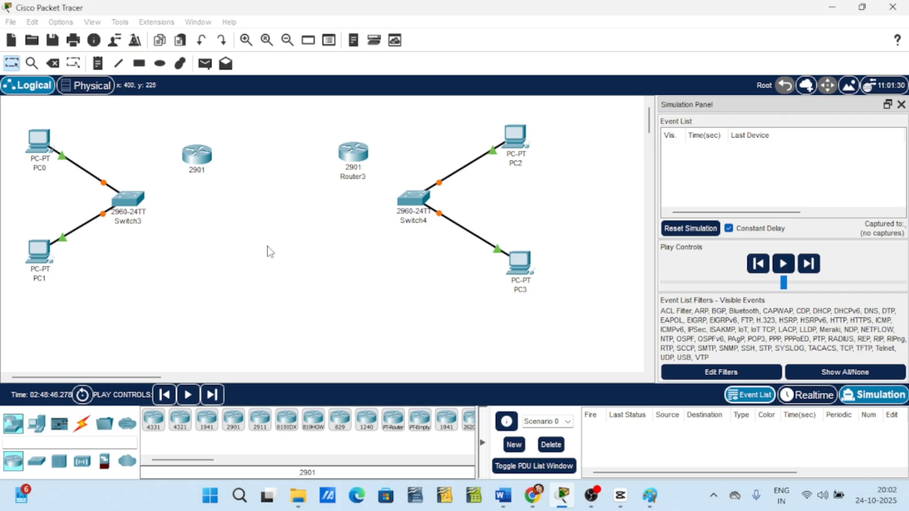
pyautogui.click(364, 177)
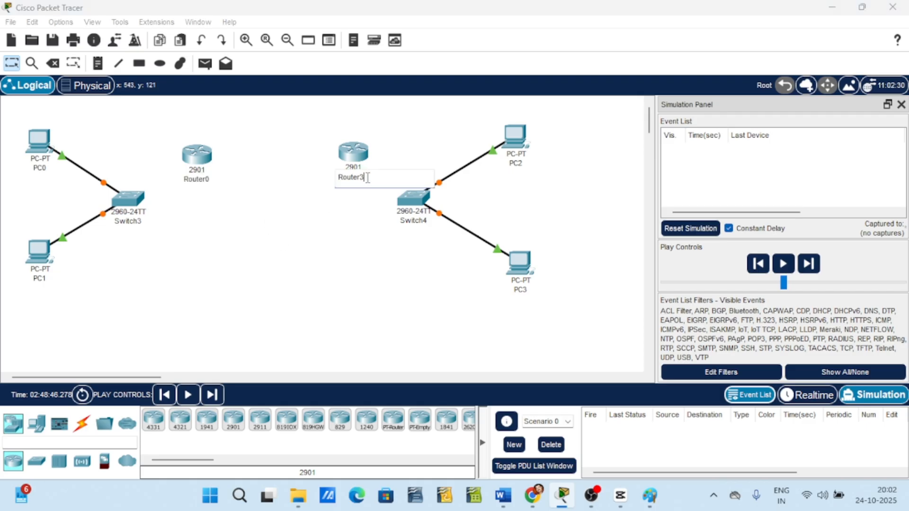
pyautogui.click(323, 232)
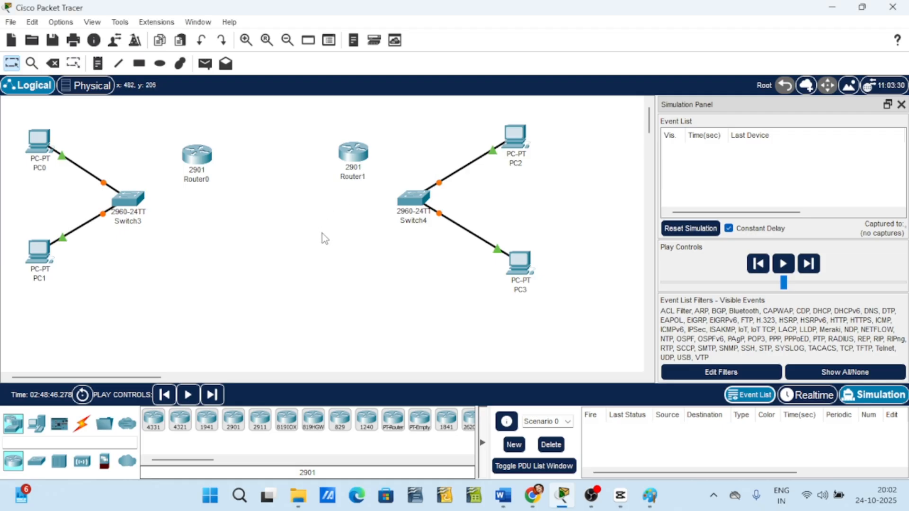
pyautogui.moveTo(347, 154); pyautogui.dragTo(346, 156)
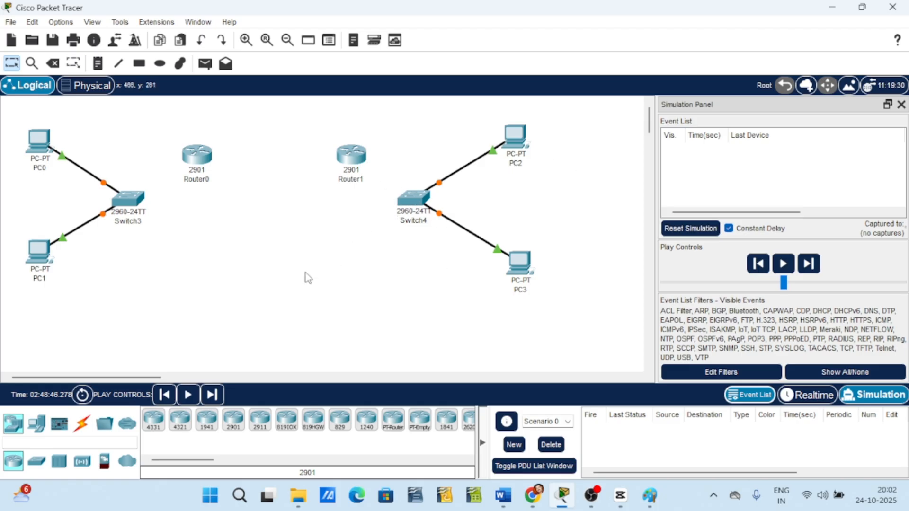
# Connect Switch3's FastEthernet0/3 to Router0's GigabitEthernet0/0 with a copper straight-through cable.
pyautogui.click(83, 425)
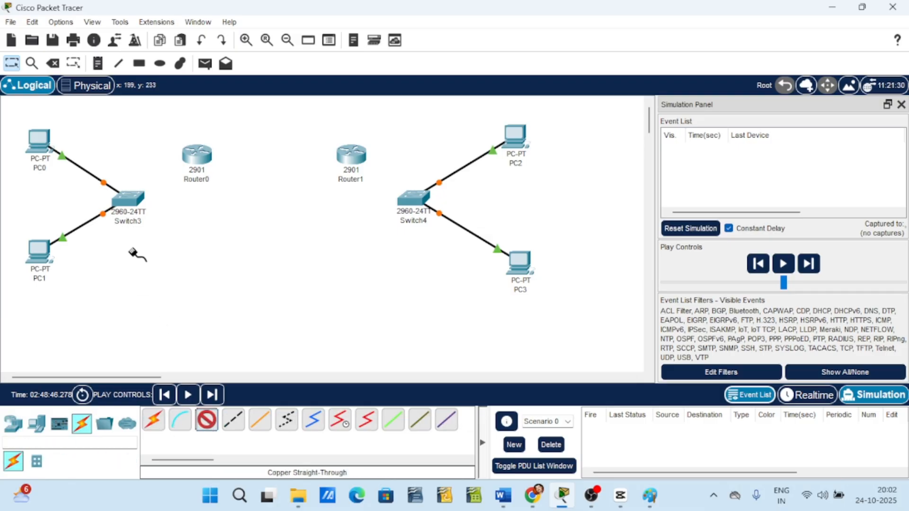
pyautogui.click(129, 204)
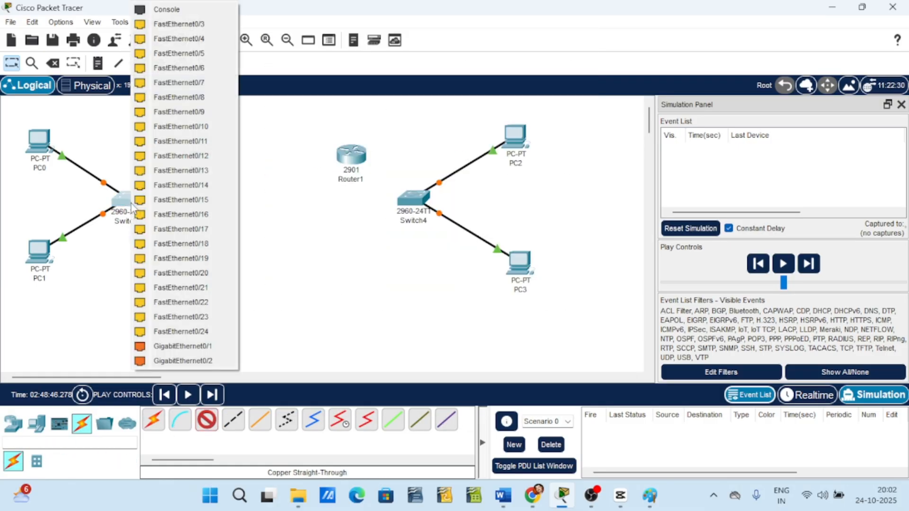
pyautogui.click(185, 24)
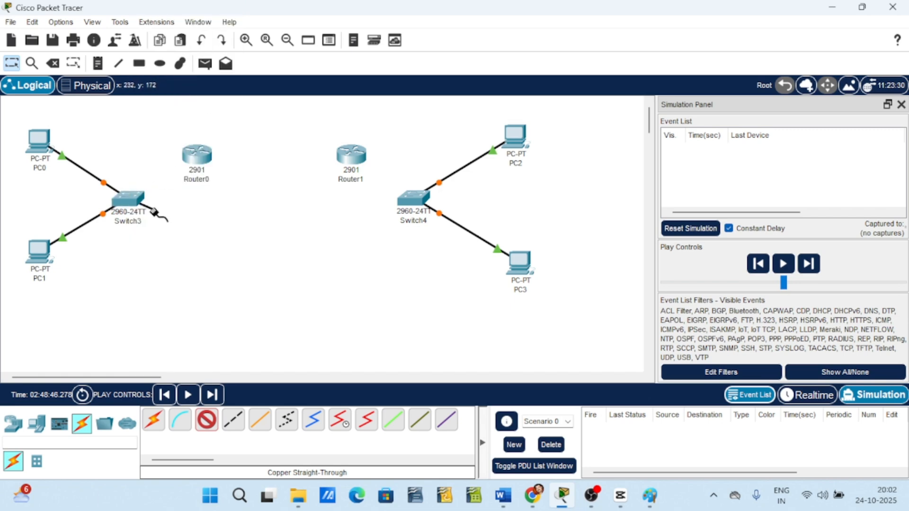
pyautogui.click(191, 154)
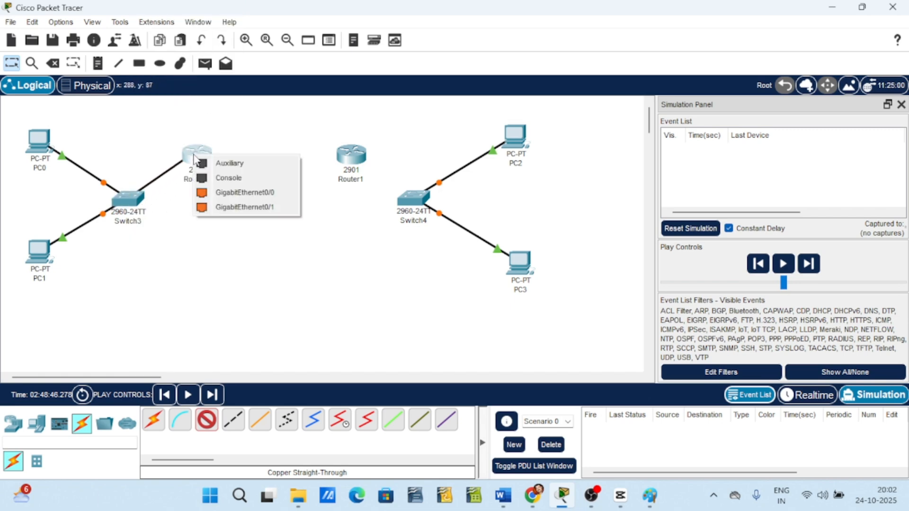
pyautogui.click(241, 197)
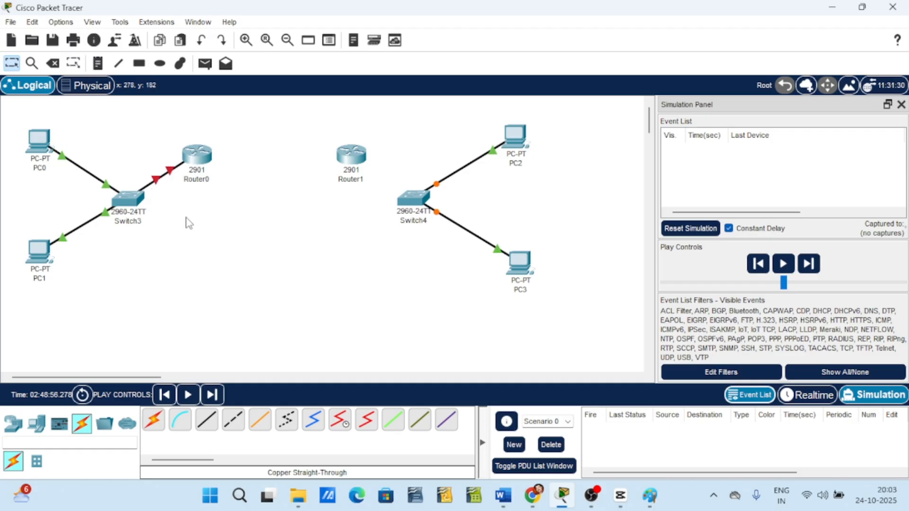
# Connect Switch4's FastEthernet0/3 to Router1's GigabitEthernet0/0 with a copper straight-through cable.
pyautogui.click(205, 422)
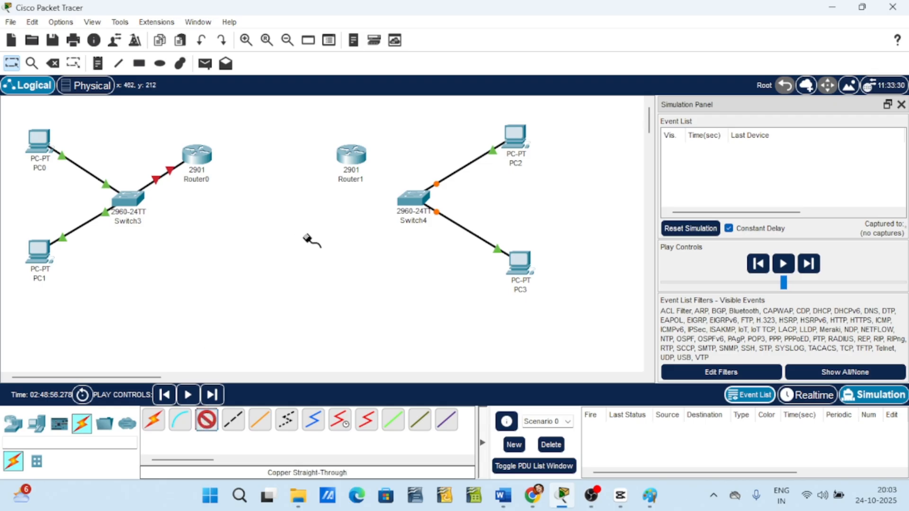
pyautogui.click(413, 201)
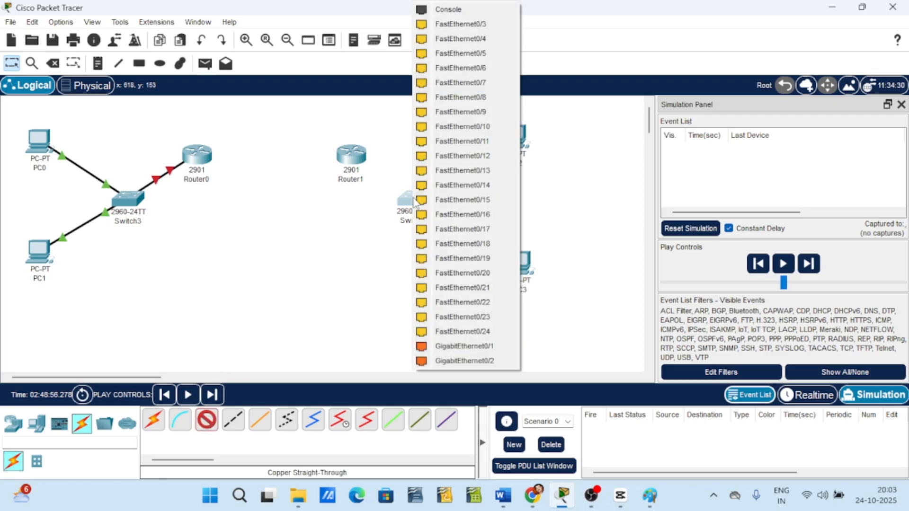
pyautogui.click(465, 25)
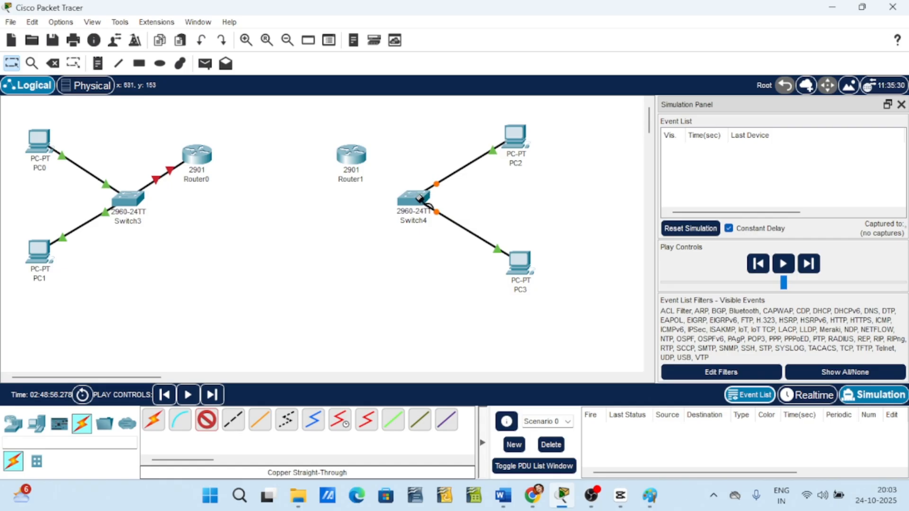
pyautogui.click(355, 157)
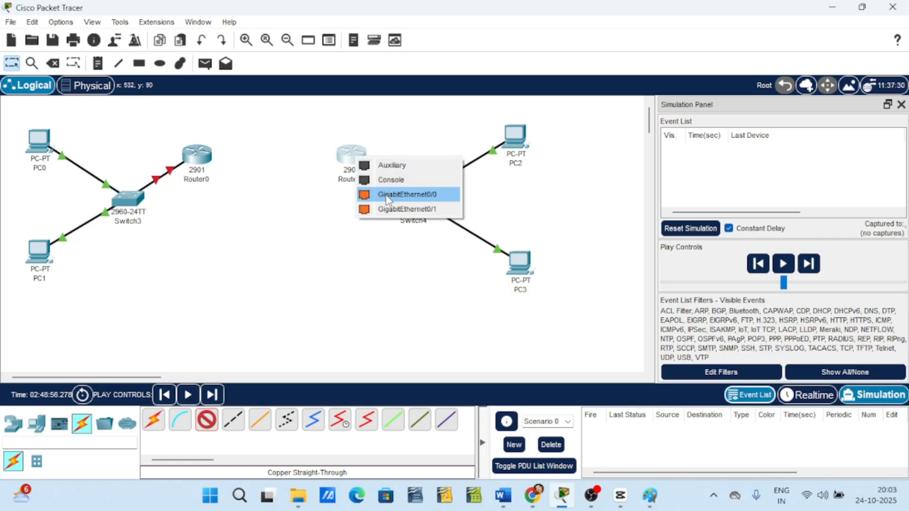
pyautogui.click(430, 197)
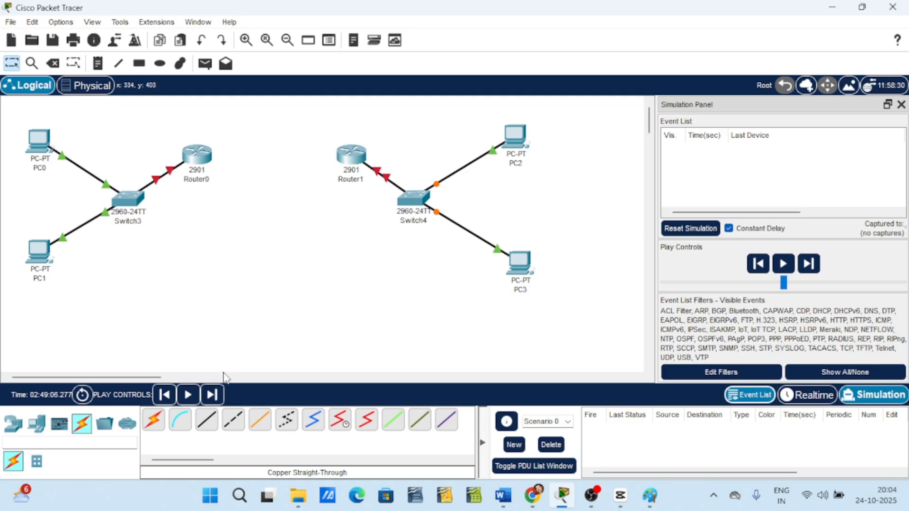
# Connect Router0's GigabitEthernet0/1 to Router1's GigabitEthernet0/1 with a copper straight-through cable.
pyautogui.click(206, 419)
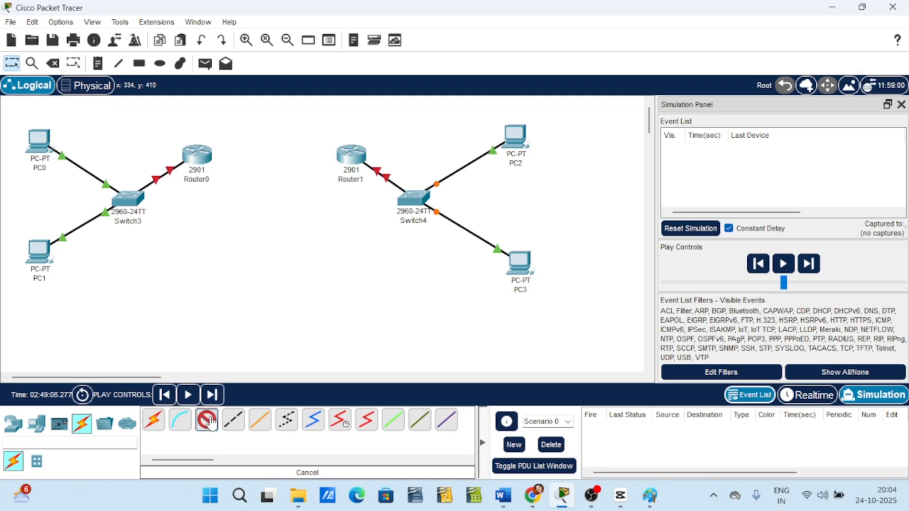
pyautogui.click(208, 160)
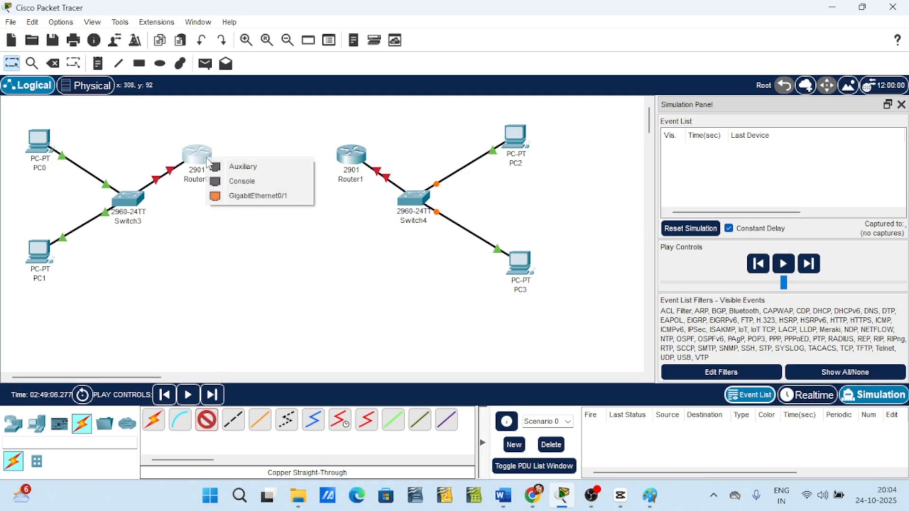
pyautogui.click(279, 204)
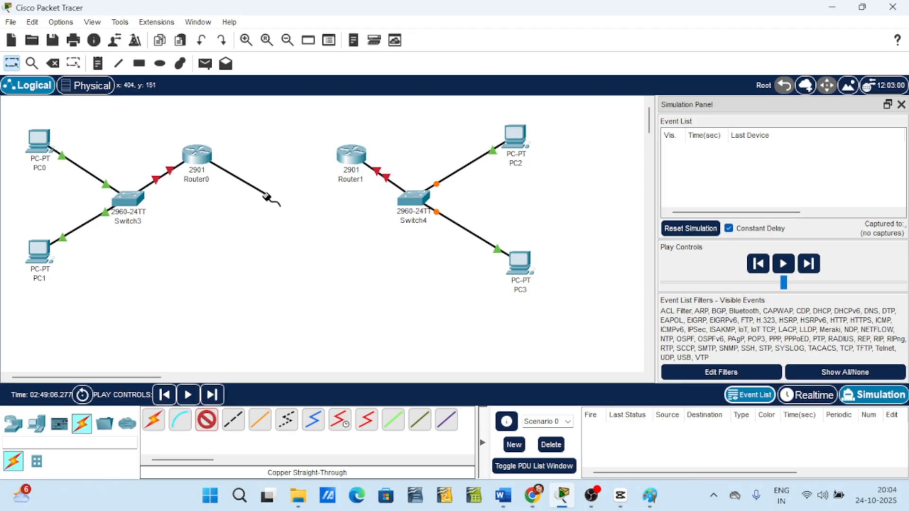
pyautogui.click(351, 156)
pyautogui.click(398, 195)
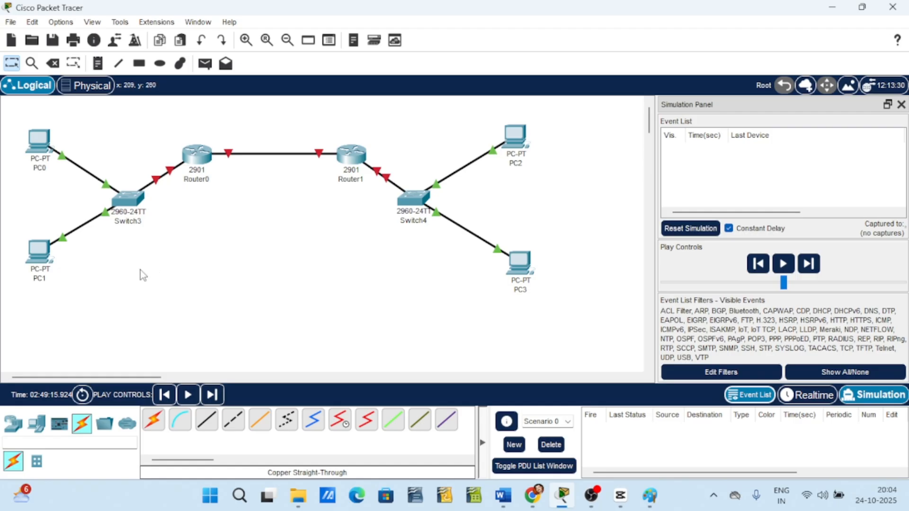
# Give PC0's FastEthernet0 the static IPv4 address 192.168.1.2 with subnet mask 255.255.255.0, then close its window.
pyautogui.click(41, 147)
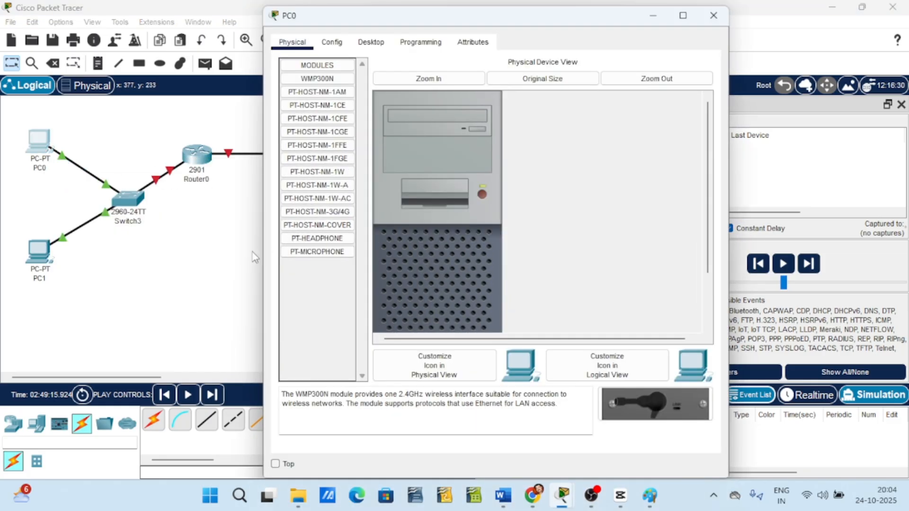
pyautogui.click(332, 42)
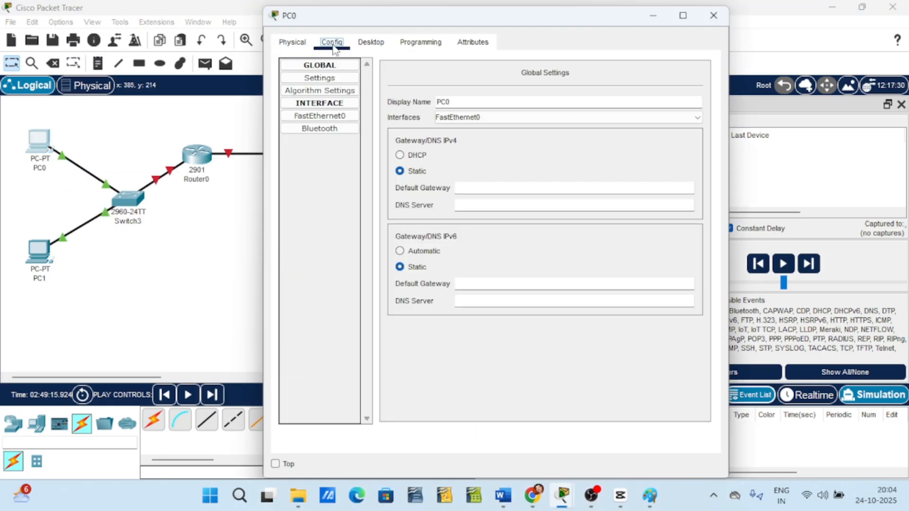
pyautogui.click(325, 116)
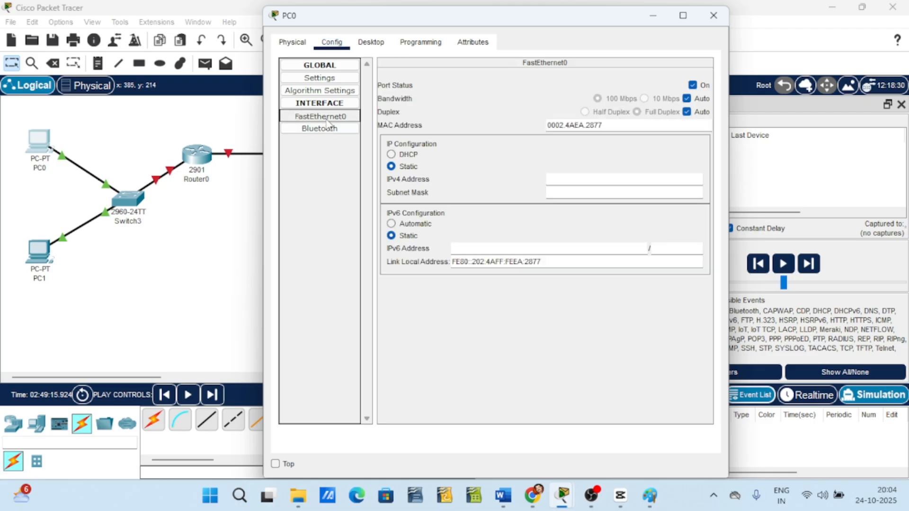
pyautogui.click(579, 181)
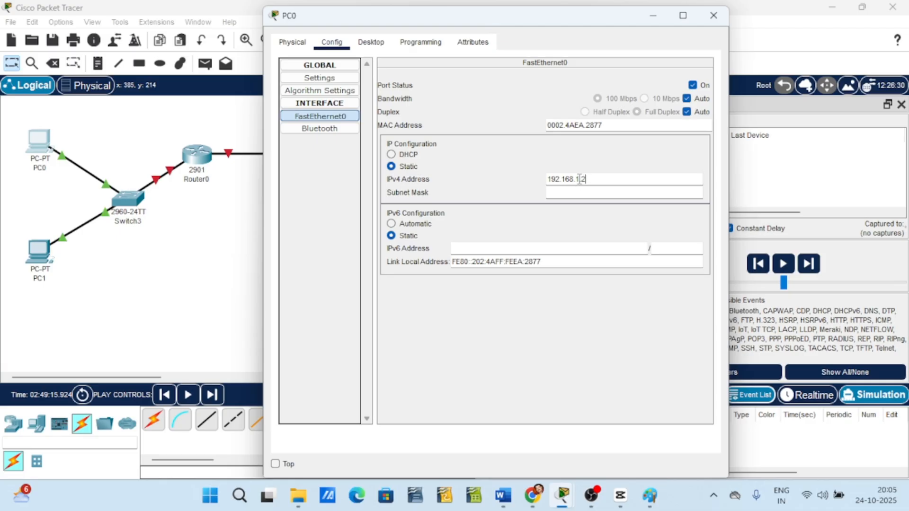
pyautogui.press('Tab')
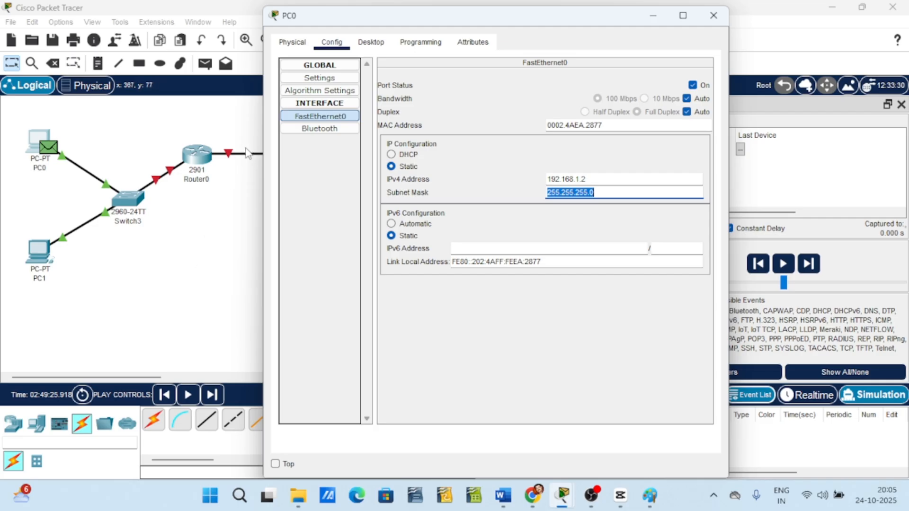
pyautogui.click(193, 246)
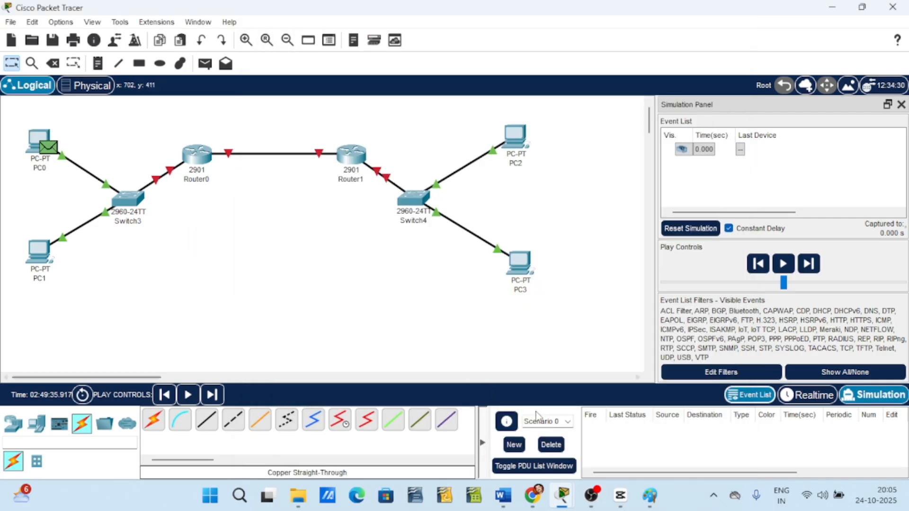
pyautogui.moveTo(563, 495)
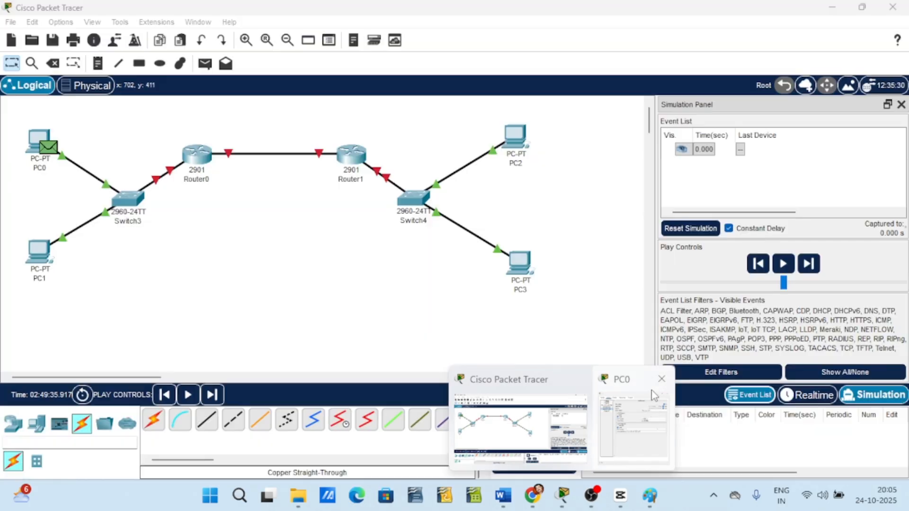
pyautogui.click(661, 380)
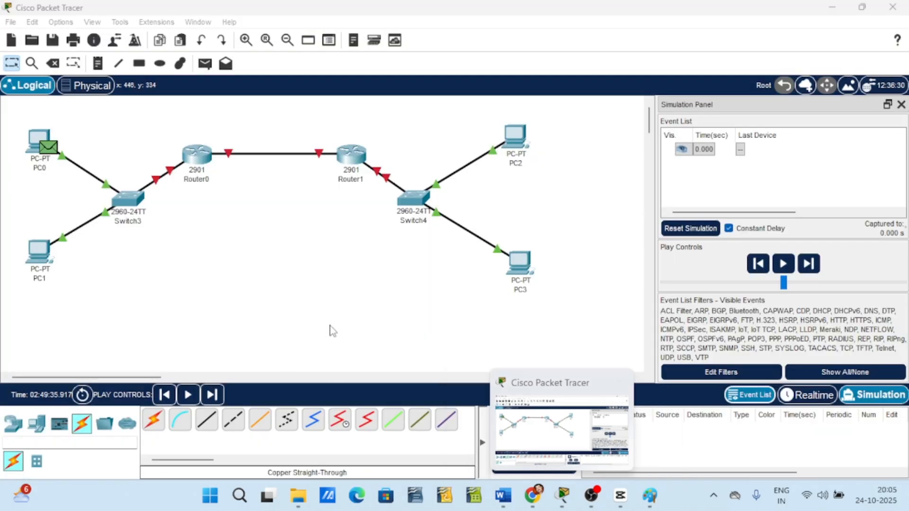
# Give PC1's FastEthernet0 the static IPv4 address 192.168.1.3 with subnet mask 255.255.255.0, then close its window.
pyautogui.click(41, 274)
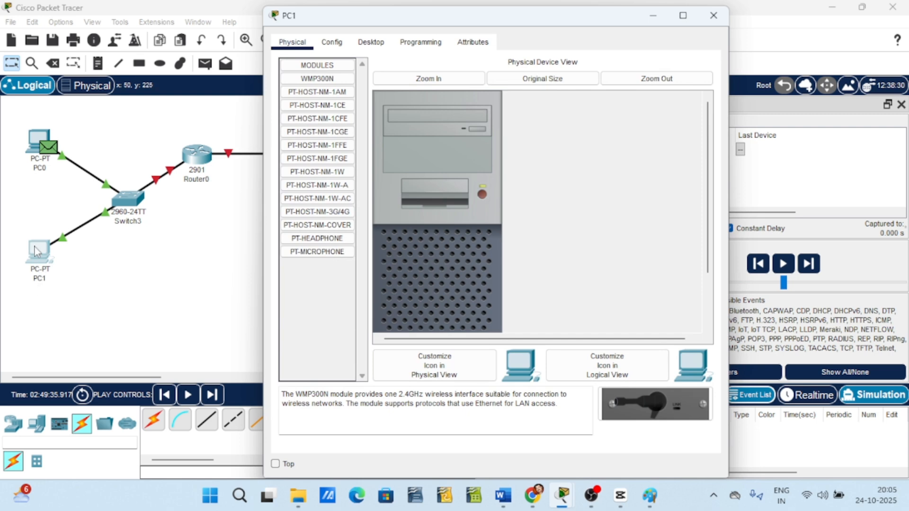
pyautogui.click(333, 44)
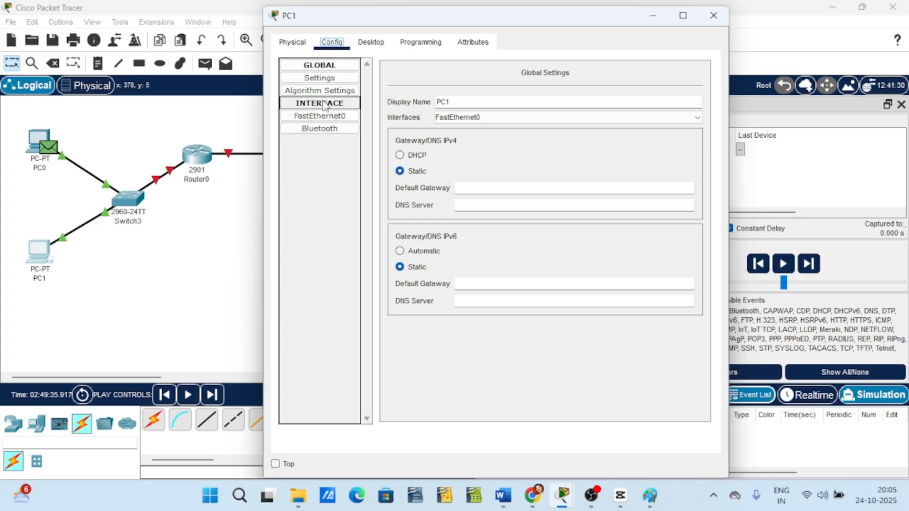
pyautogui.click(335, 117)
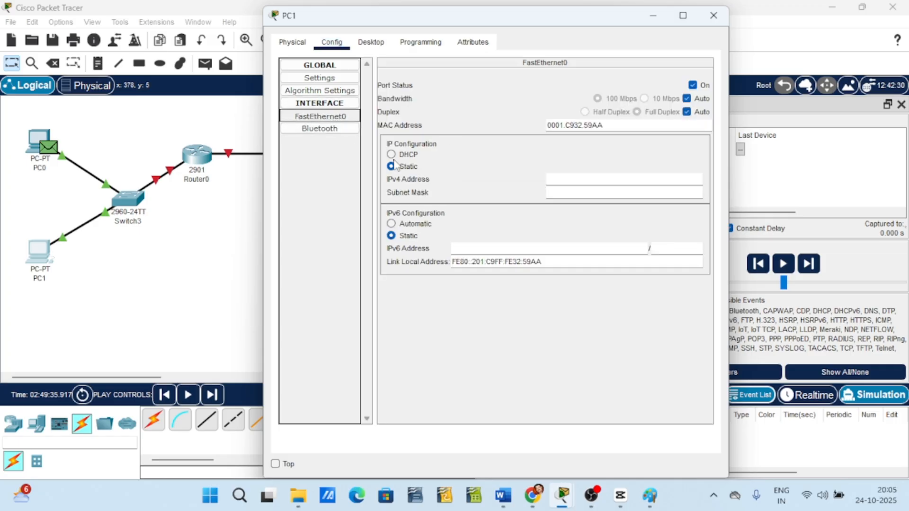
pyautogui.click(564, 177)
pyautogui.write('19')
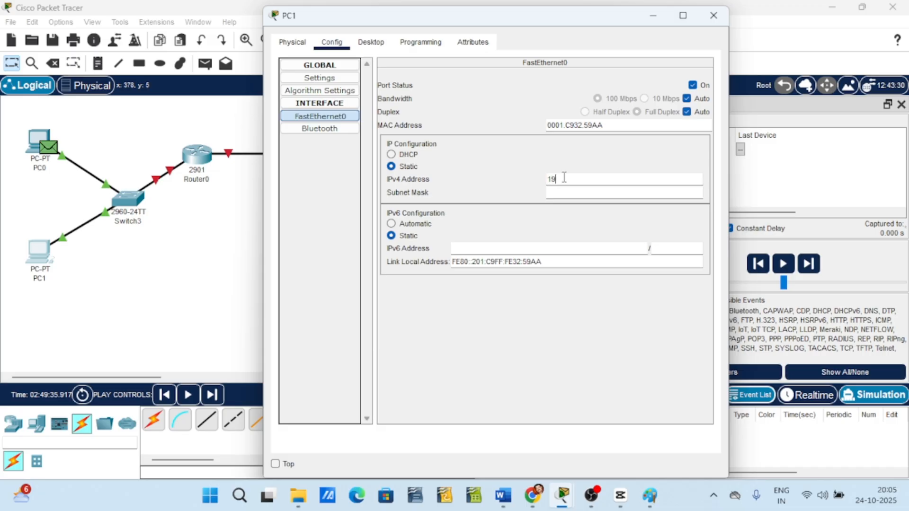
pyautogui.write('2.168.1.3')
pyautogui.click(558, 194)
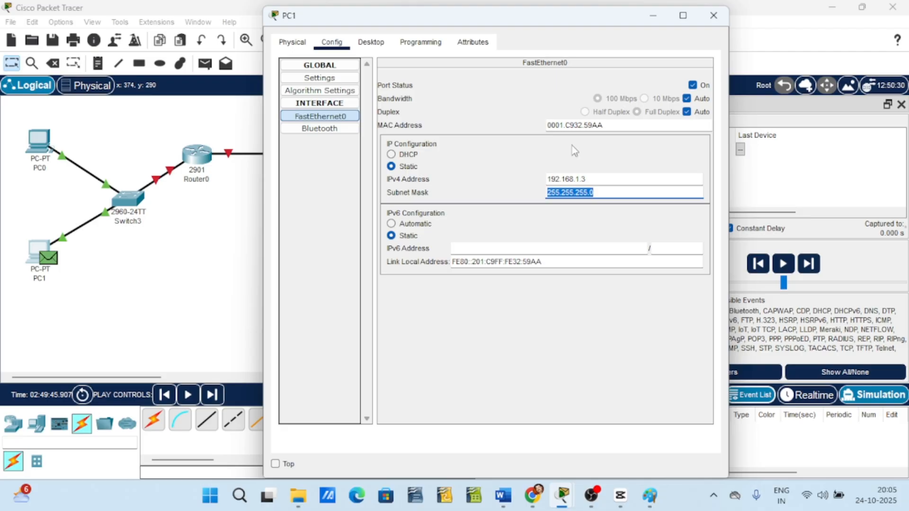
pyautogui.click(710, 16)
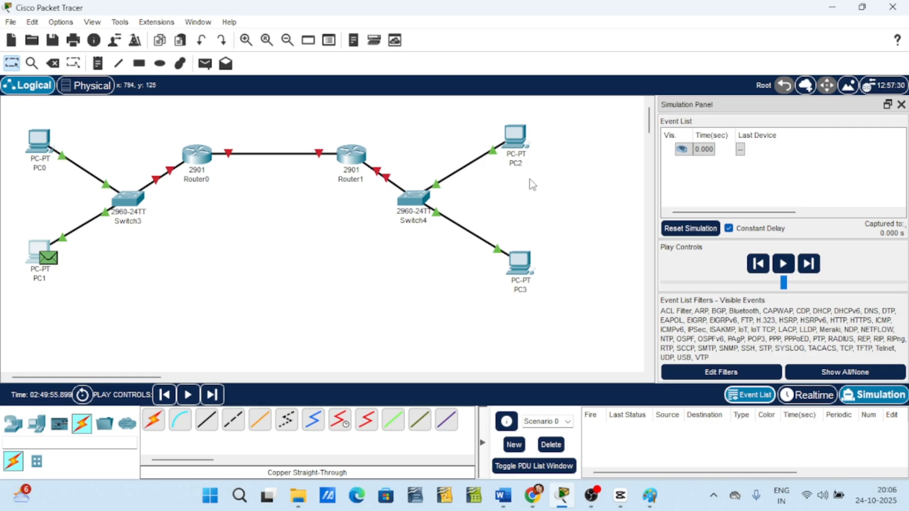
# Give PC2's FastEthernet0 the static IPv4 address 192.168.2.2 with subnet mask 255.255.255.0, then close its window.
pyautogui.click(517, 144)
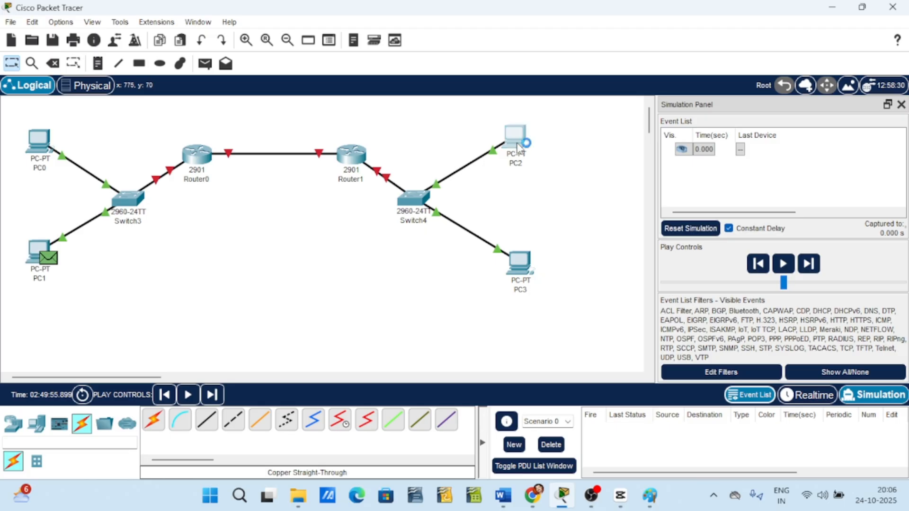
pyautogui.click(331, 41)
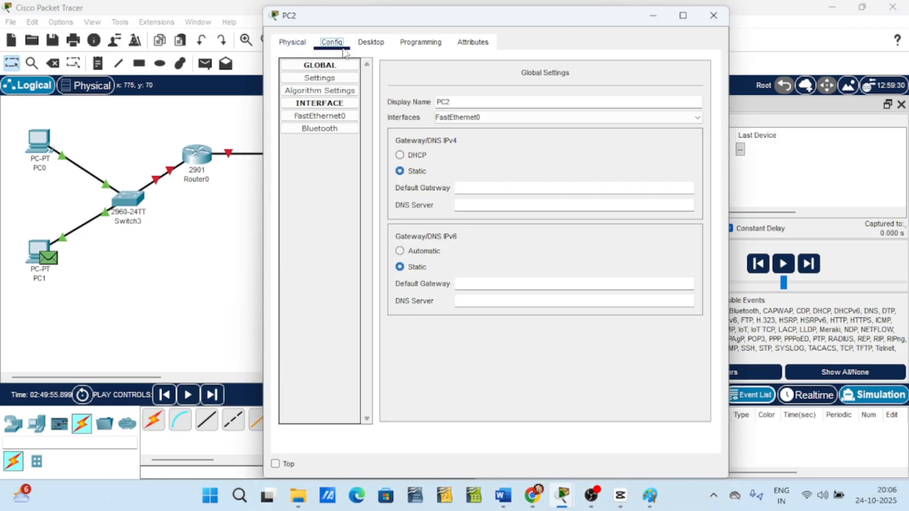
pyautogui.click(321, 117)
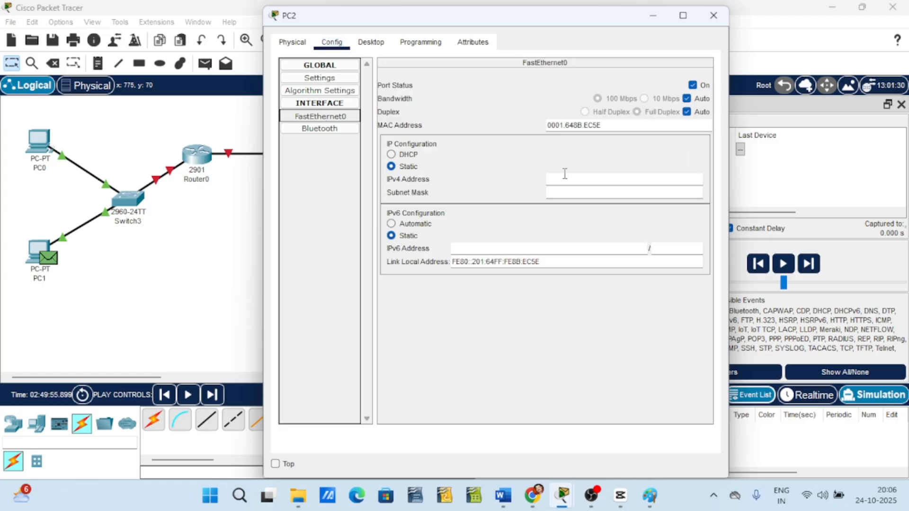
pyautogui.click(578, 179)
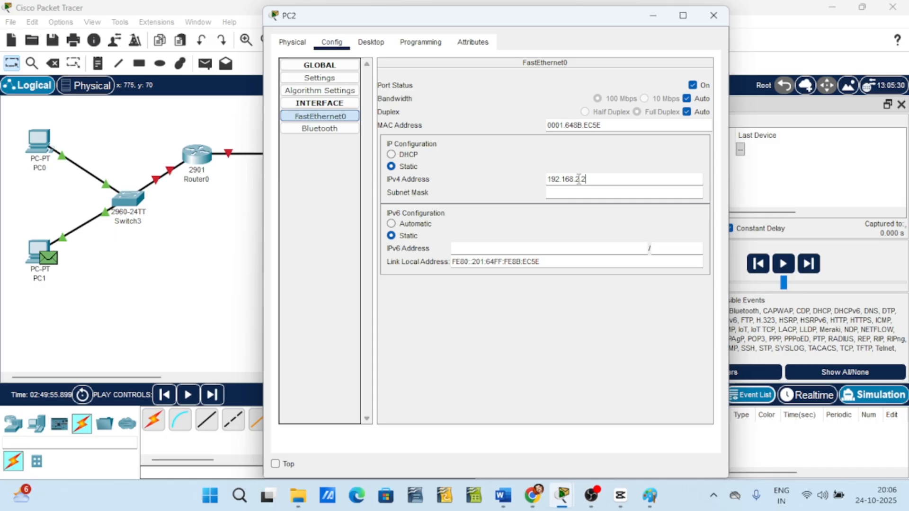
pyautogui.press('Tab')
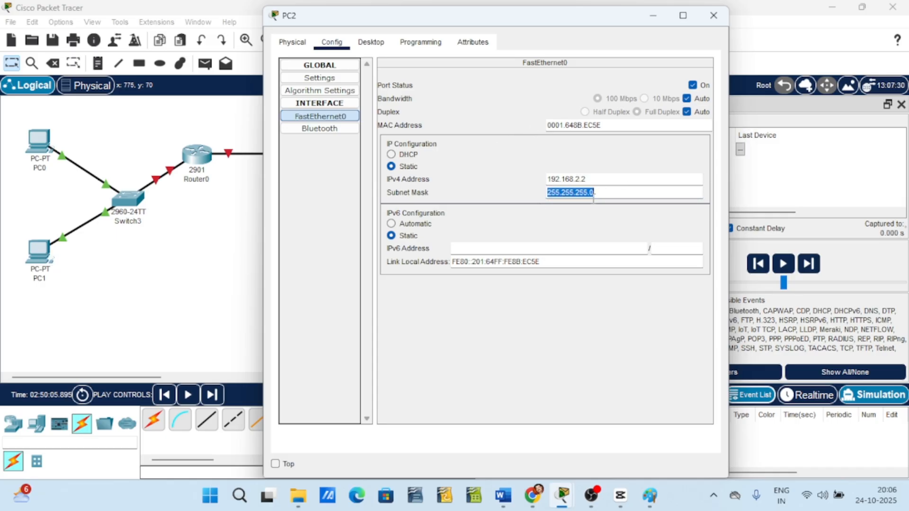
pyautogui.click(712, 16)
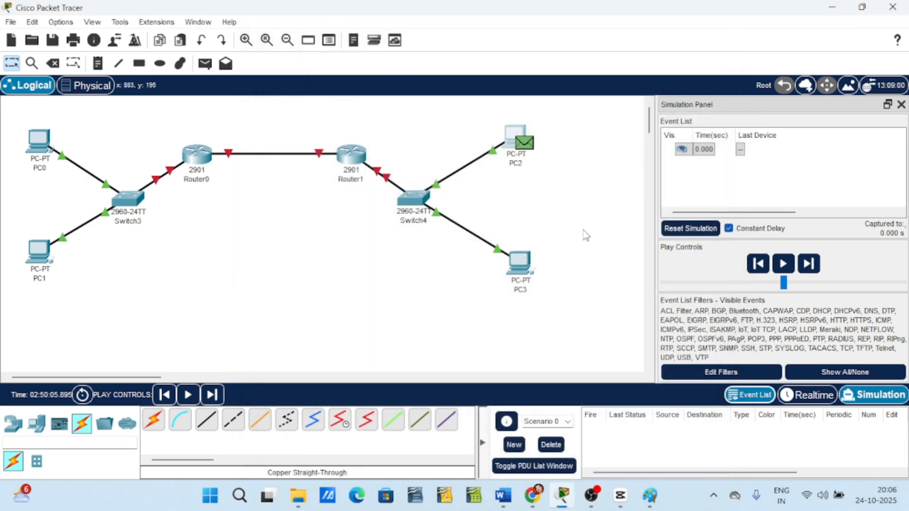
# Give PC3's FastEthernet0 the static IPv4 address 192.168.2.3 with subnet mask 255.255.255.0.
pyautogui.click(515, 268)
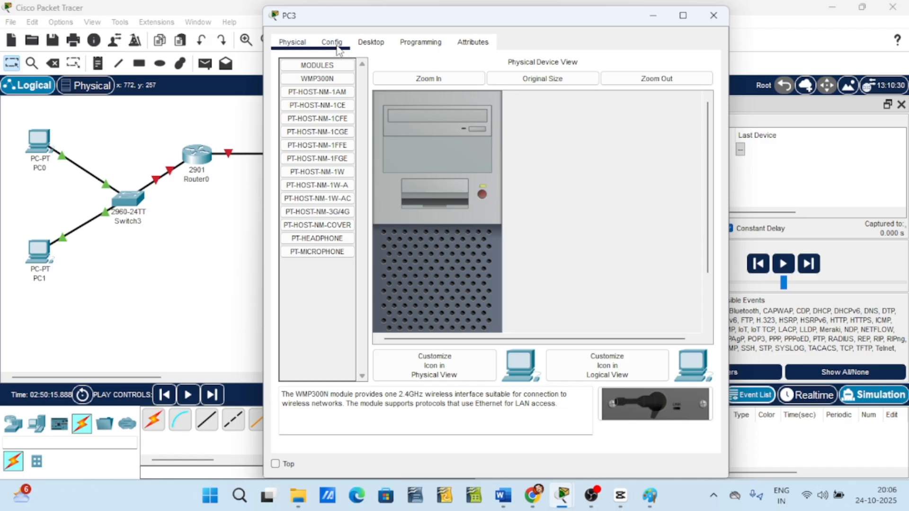
pyautogui.click(331, 42)
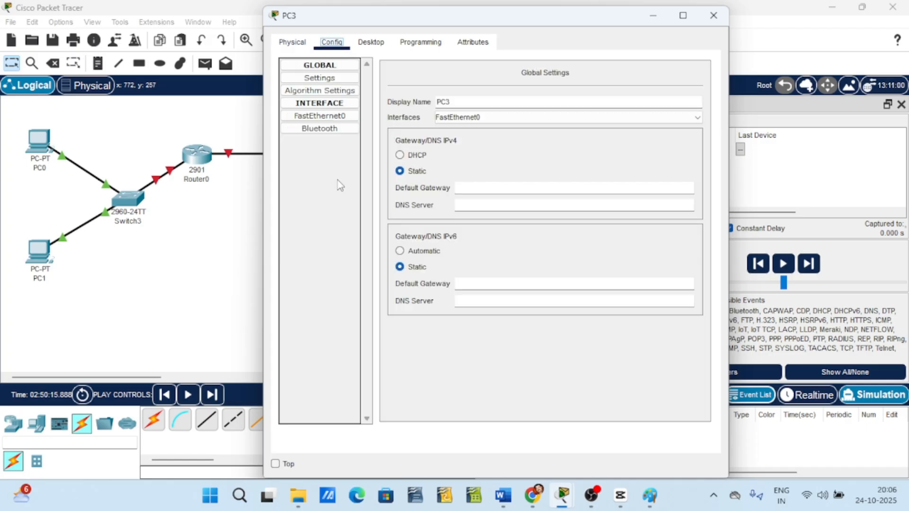
pyautogui.click(326, 118)
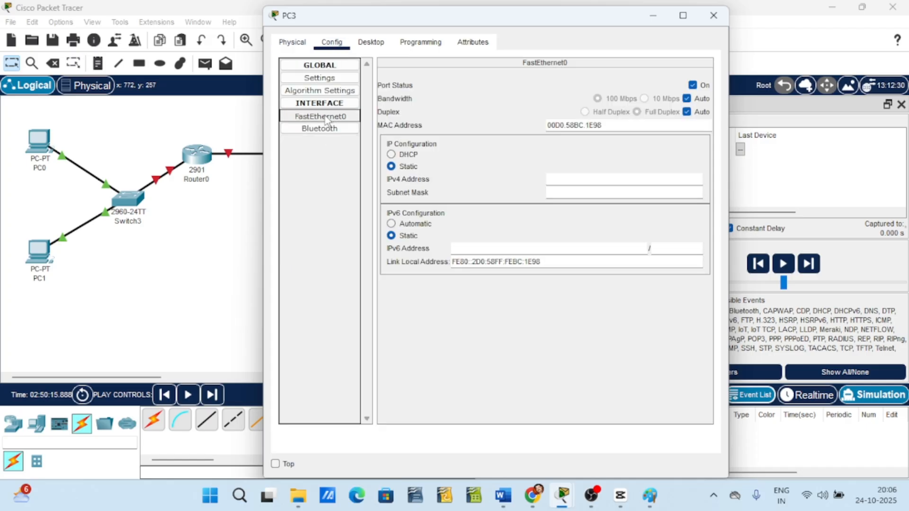
pyautogui.click(564, 179)
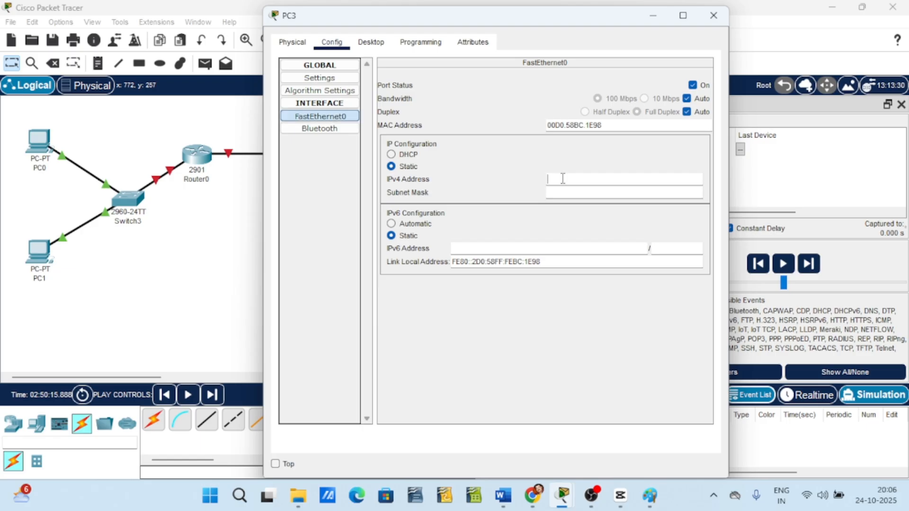
pyautogui.write('192.168.2.')
pyautogui.moveTo(559, 25); pyautogui.dragTo(764, 65)
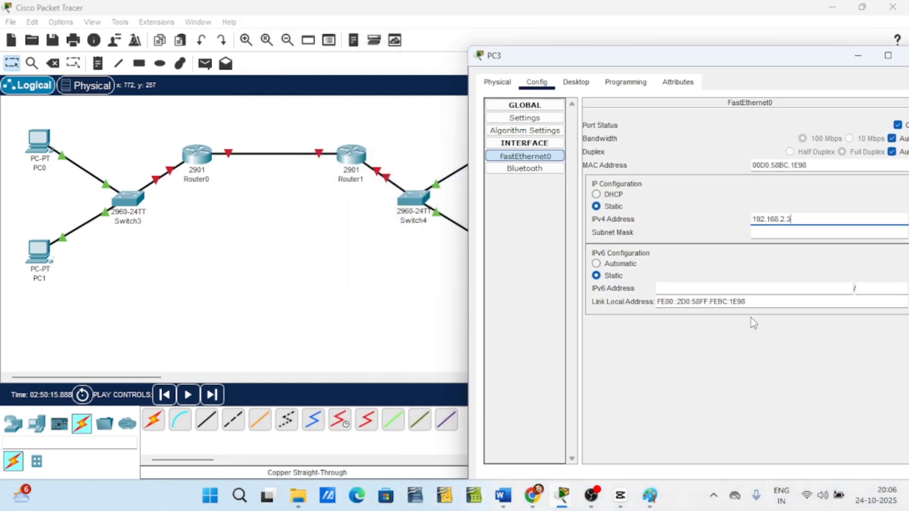
pyautogui.click(798, 234)
pyautogui.moveTo(725, 59); pyautogui.dragTo(829, 141)
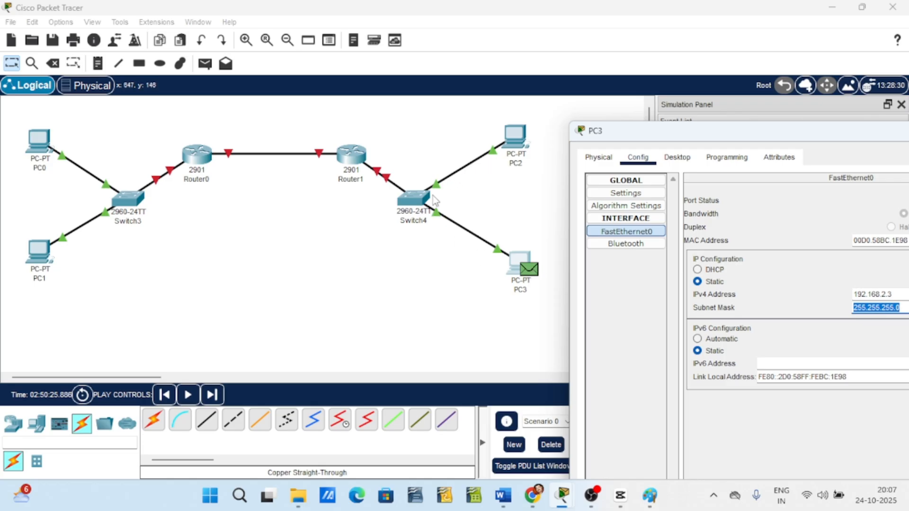
# Close PC3's configuration window.
pyautogui.moveTo(709, 138); pyautogui.dragTo(426, 96)
pyautogui.click(737, 88)
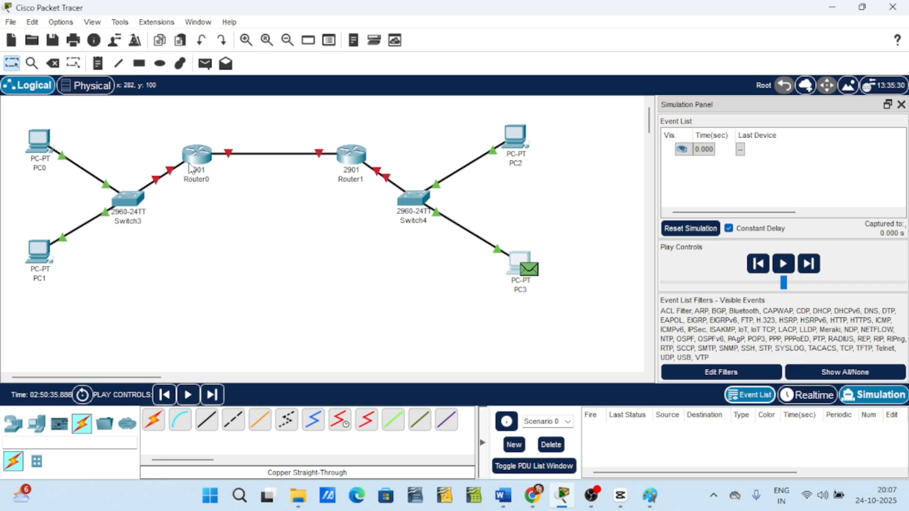
# Give Router0's GigabitEthernet0/0 the IPv4 address 192.168.1.1 with subnet mask 255.255.255.0, then close its window.
pyautogui.moveTo(192, 167)
pyautogui.moveTo(44, 169)
pyautogui.moveTo(40, 278)
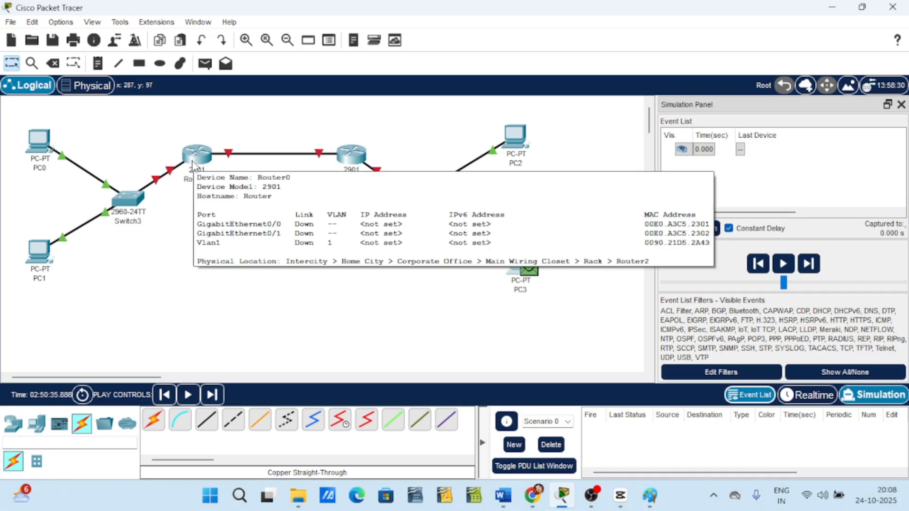
pyautogui.click(192, 164)
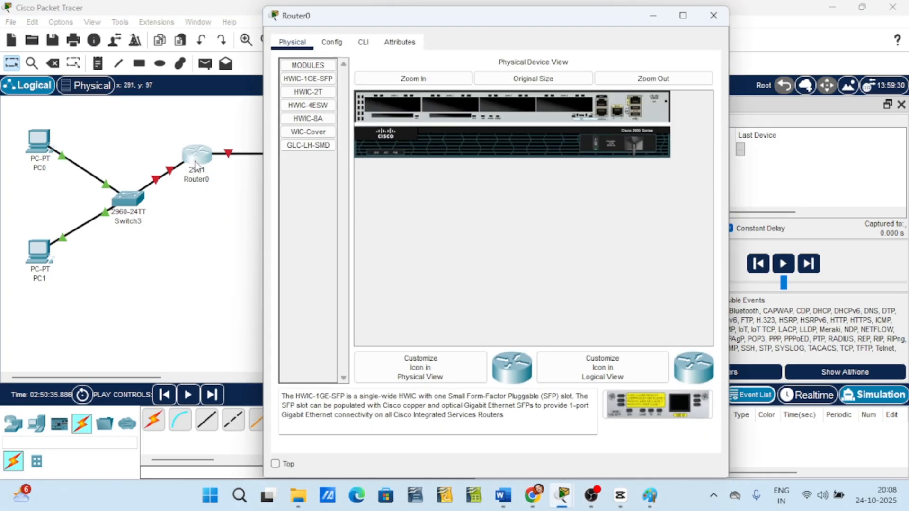
pyautogui.click(334, 42)
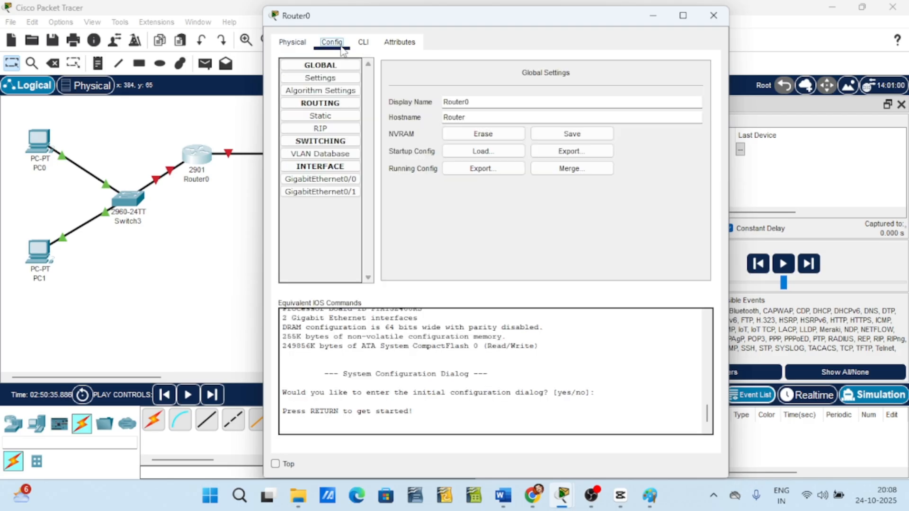
pyautogui.click(337, 182)
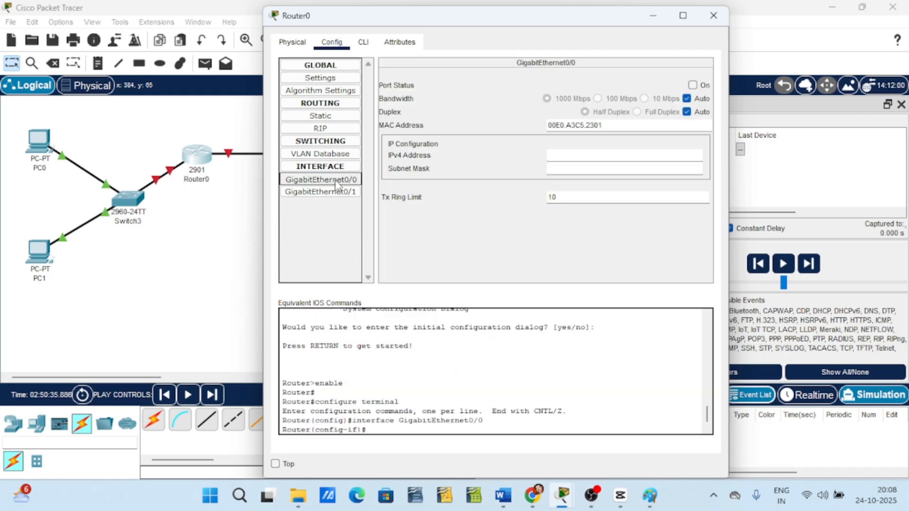
pyautogui.click(558, 158)
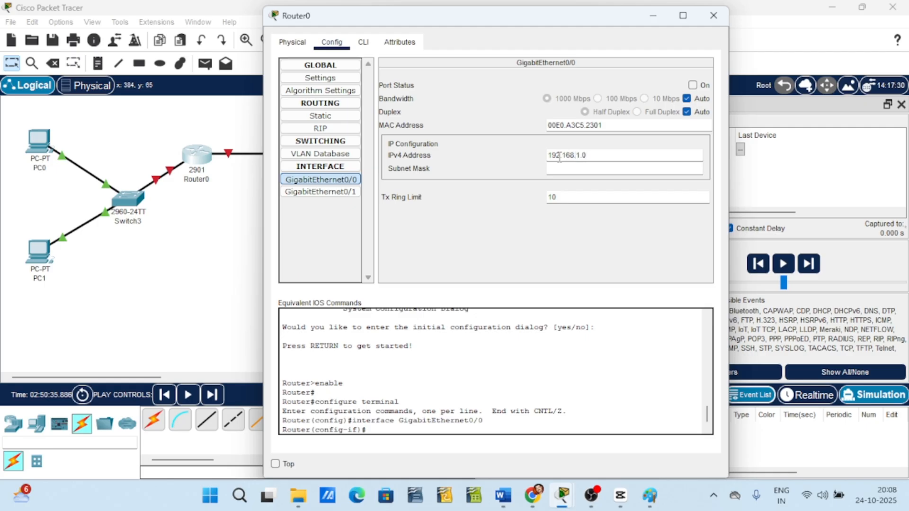
pyautogui.click(559, 157)
pyautogui.click(564, 167)
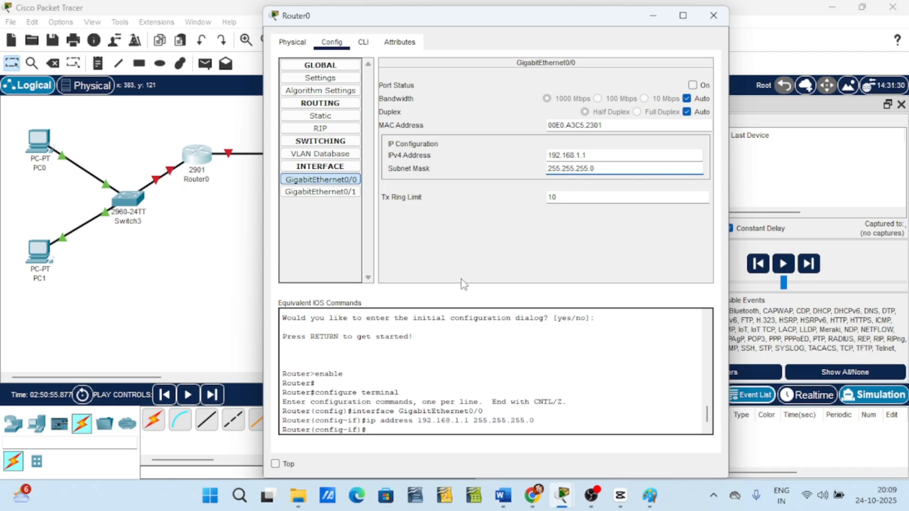
pyautogui.click(723, 19)
# Give Router1's GigabitEthernet0/0 the IPv4 address 192.168.2.1 with subnet mask 255.255.255.0, then close its window.
pyautogui.click(351, 160)
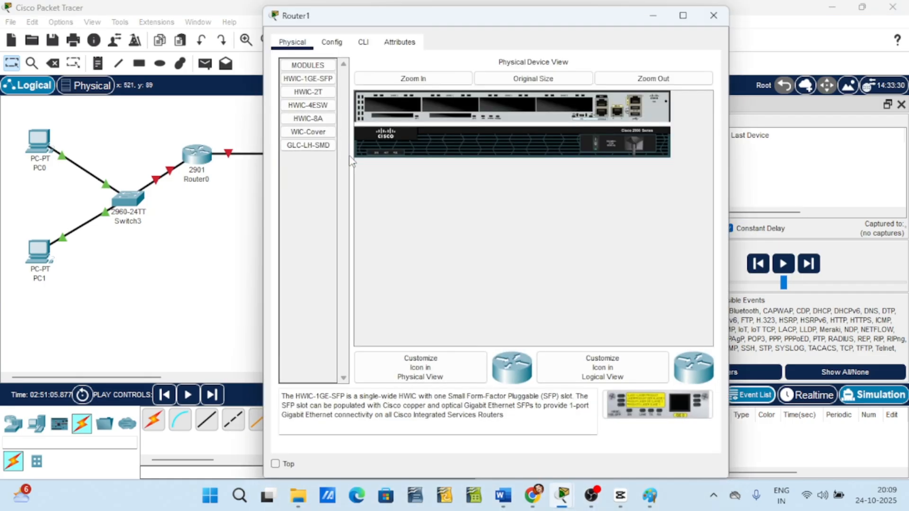
pyautogui.click(332, 43)
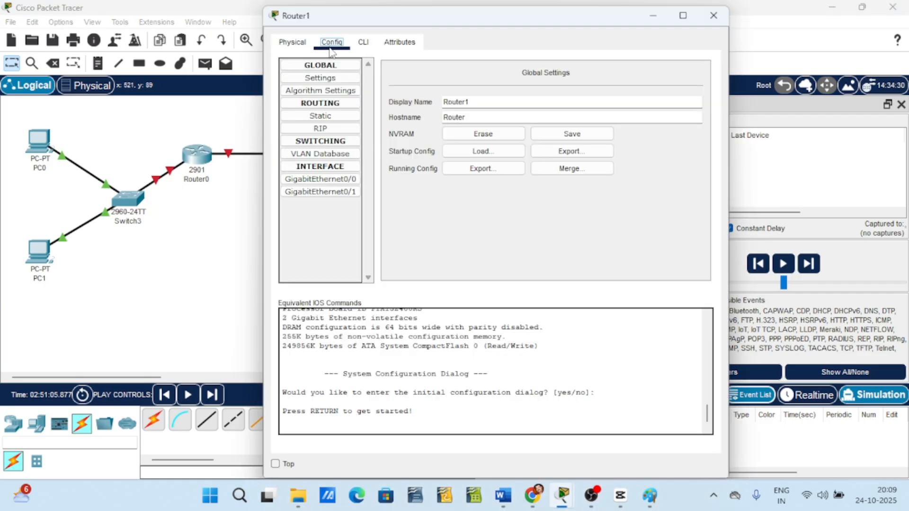
pyautogui.click(322, 180)
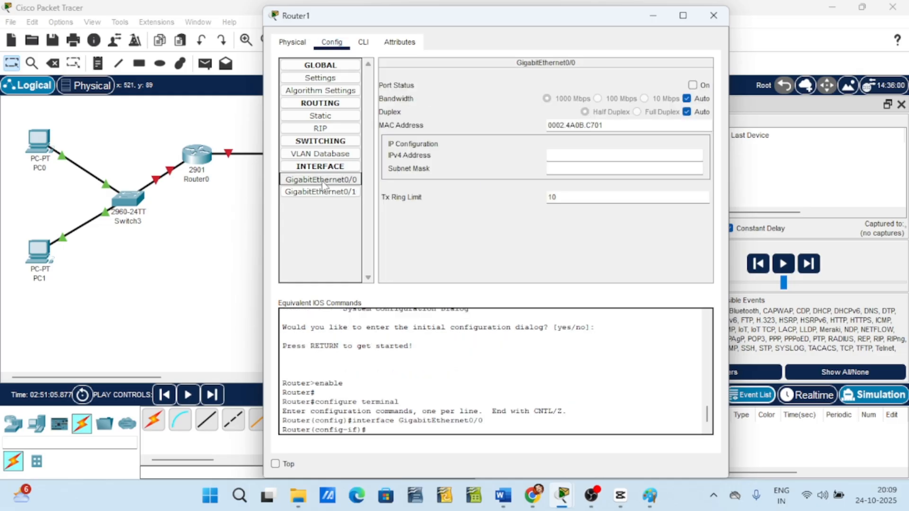
pyautogui.click(565, 155)
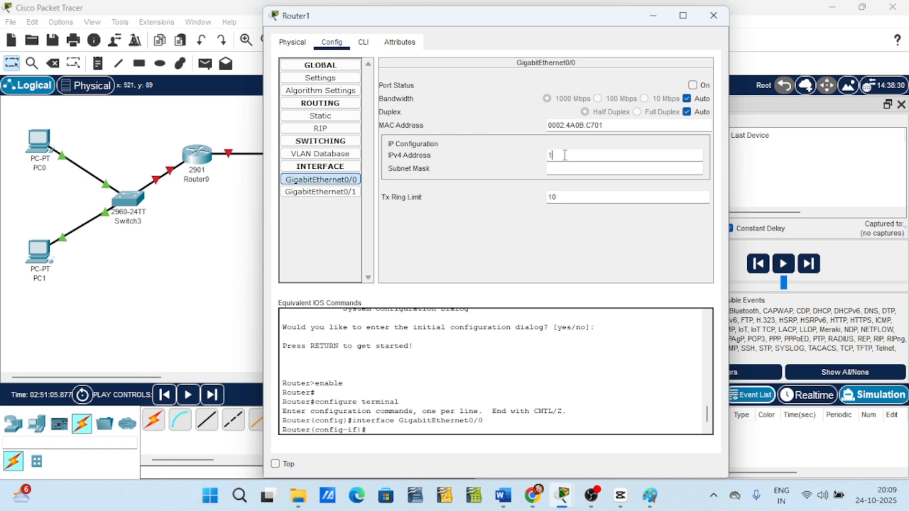
pyautogui.write('192.168.2.1')
pyautogui.press('Tab')
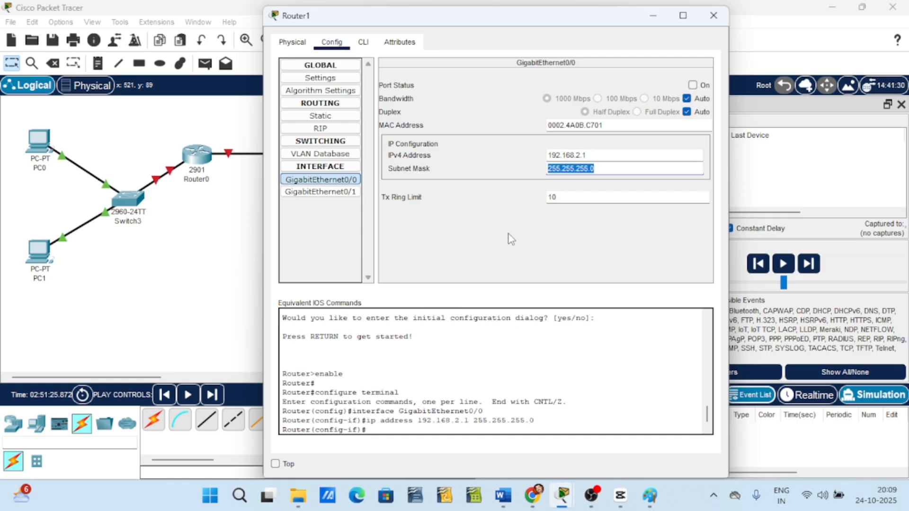
pyautogui.press('Tab')
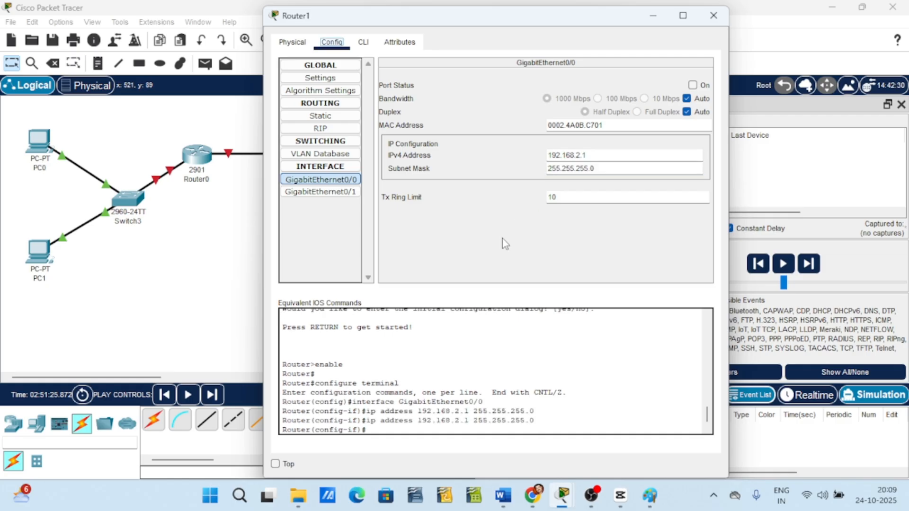
pyautogui.click(719, 14)
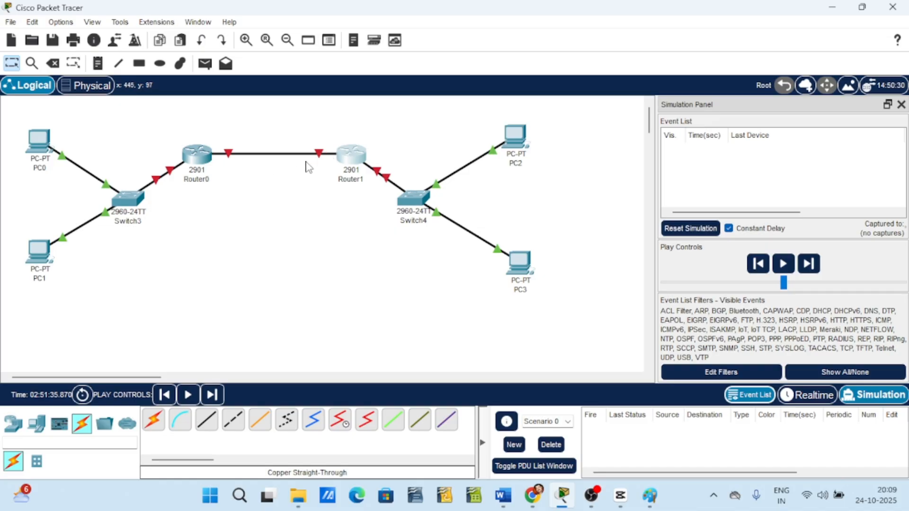
# Give Router0's GigabitEthernet0/1 the IPv4 address 10.0.0.1 with subnet mask 255.255.255.0, then close its window.
pyautogui.click(197, 154)
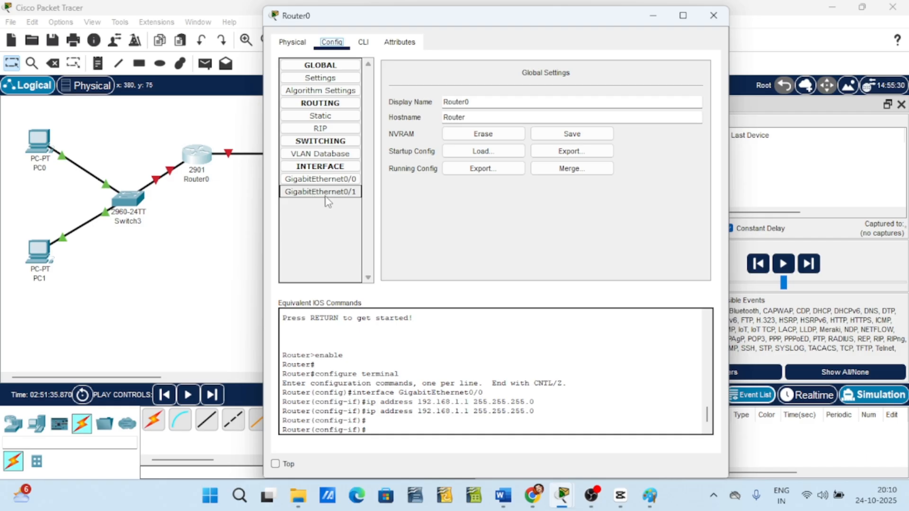
pyautogui.click(352, 196)
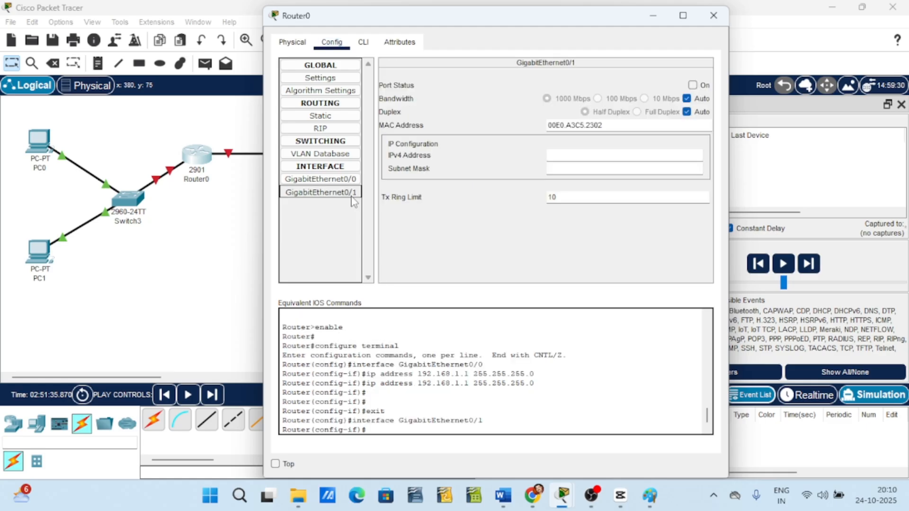
pyautogui.click(573, 153)
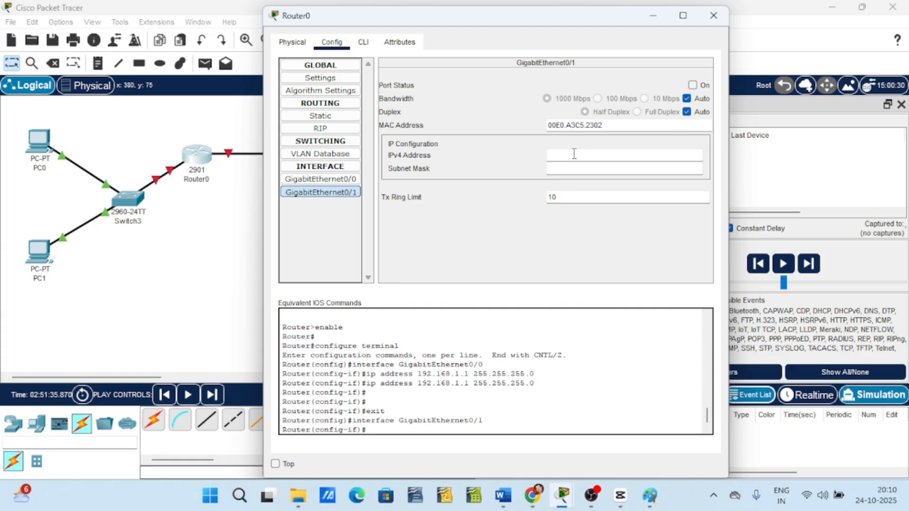
pyautogui.write('10.0.0.1')
pyautogui.click(579, 171)
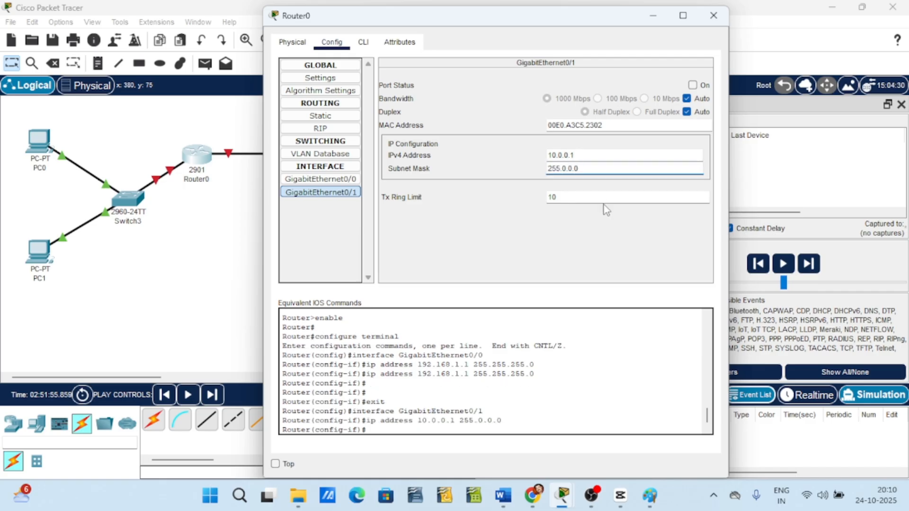
pyautogui.write('255.')
pyautogui.press('BackSpace')
pyautogui.write('255.')
pyautogui.click(714, 15)
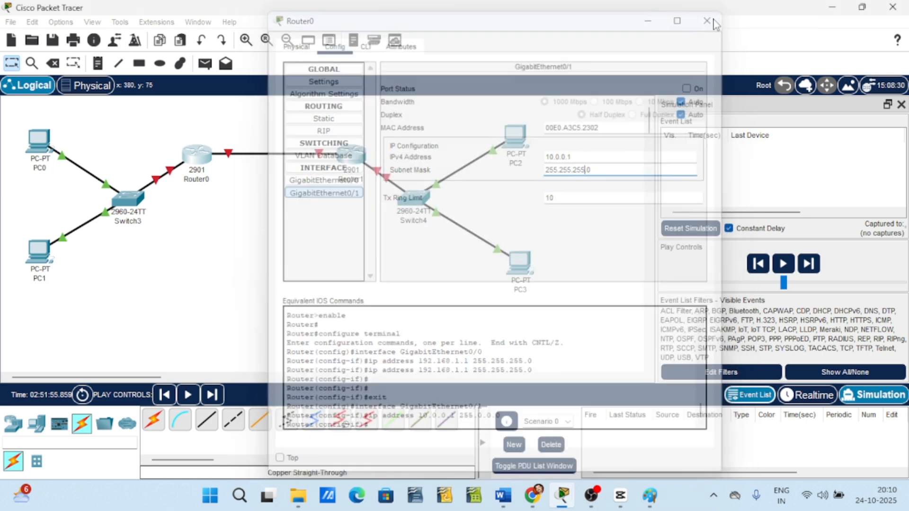
# Give Router1's GigabitEthernet0/1 the IPv4 address 10.0.0.2 with subnet mask 255.255.255.0, then close its window.
pyautogui.click(351, 154)
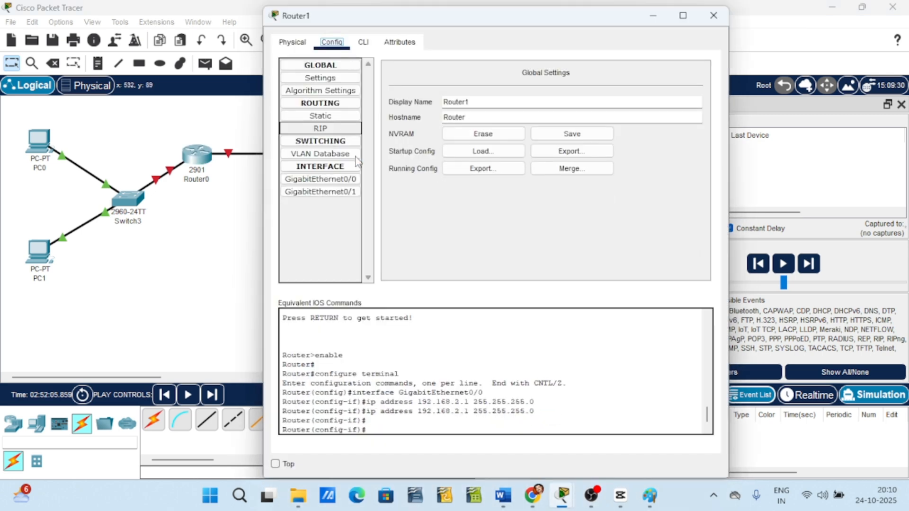
pyautogui.click(342, 192)
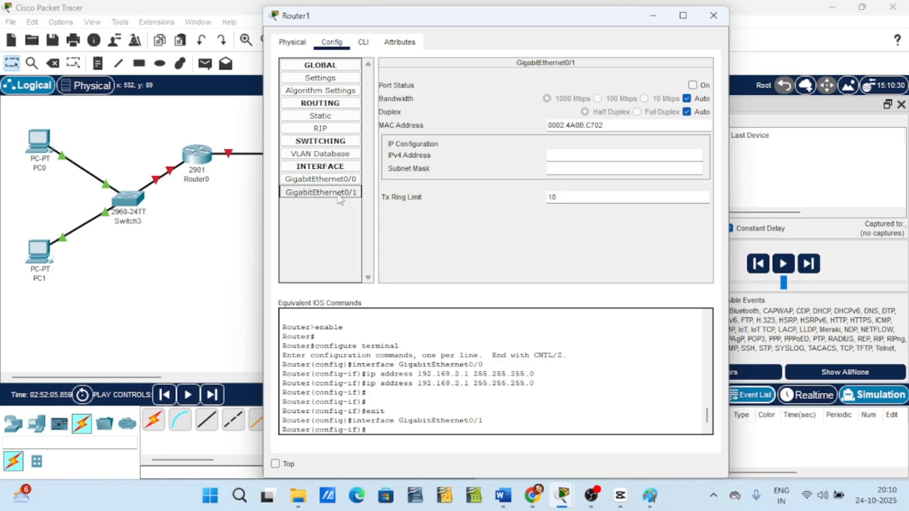
pyautogui.click(564, 157)
pyautogui.write('10.')
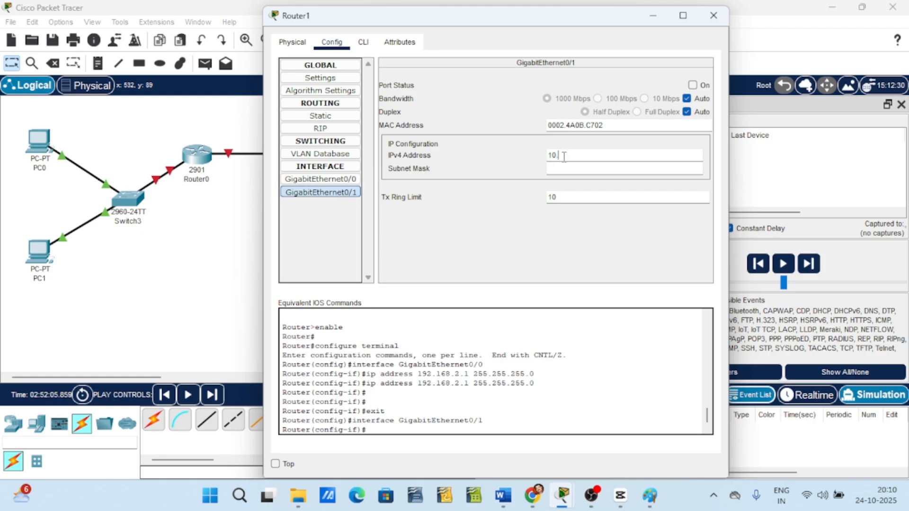
pyautogui.write('0.0.2')
pyautogui.click(555, 171)
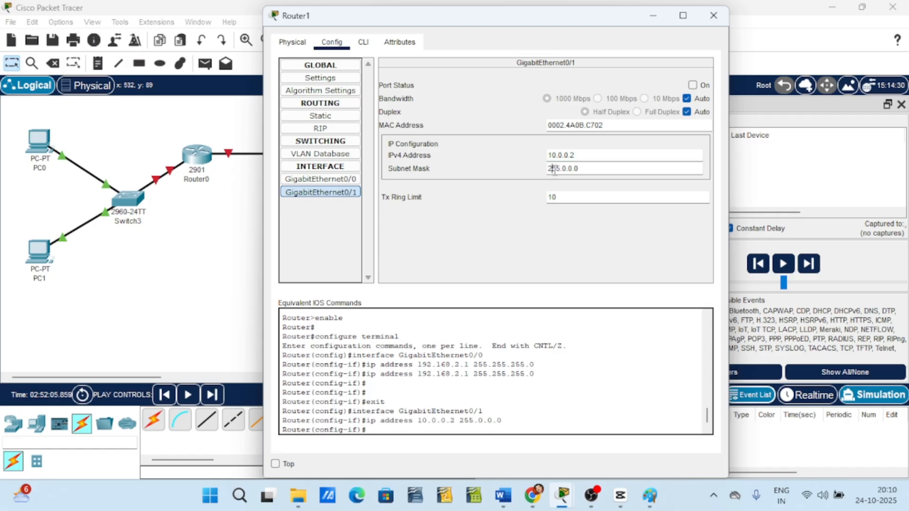
pyautogui.doubleClick(566, 170)
pyautogui.write('255.')
pyautogui.doubleClick(578, 168)
pyautogui.write('2')
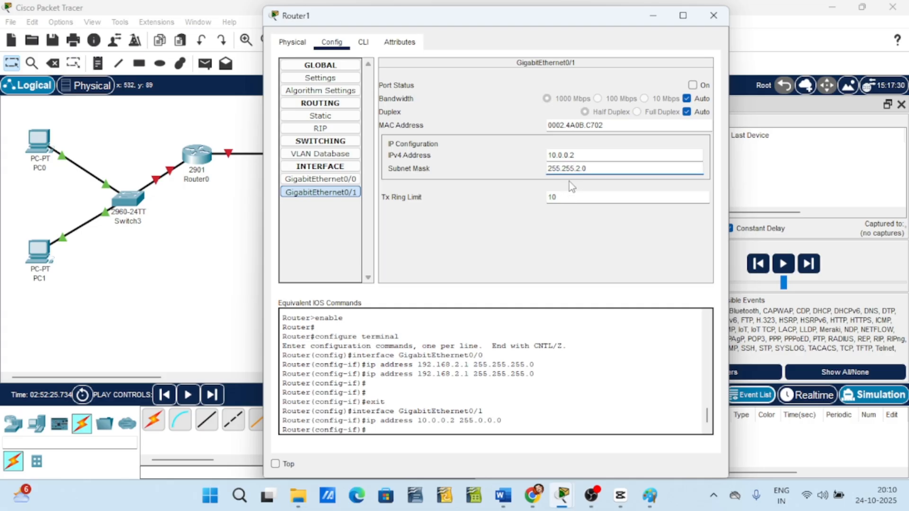
pyautogui.write('55')
pyautogui.click(538, 242)
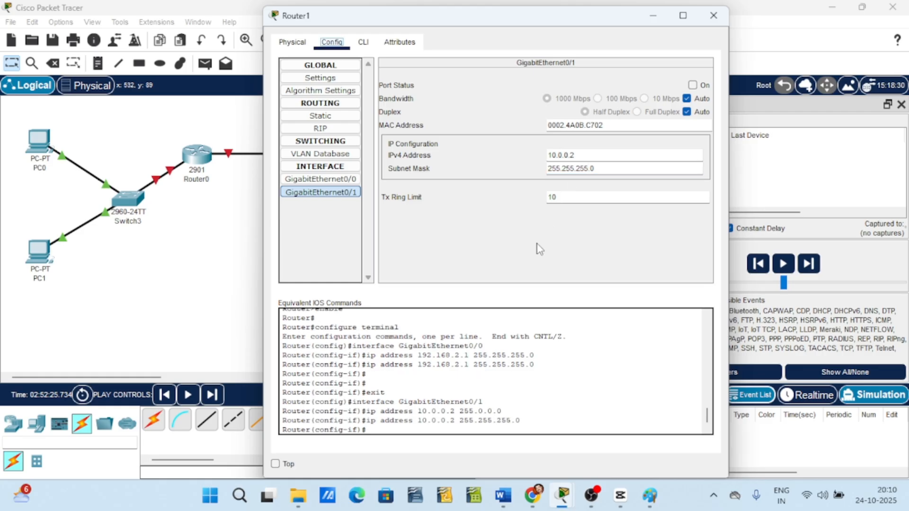
pyautogui.click(713, 15)
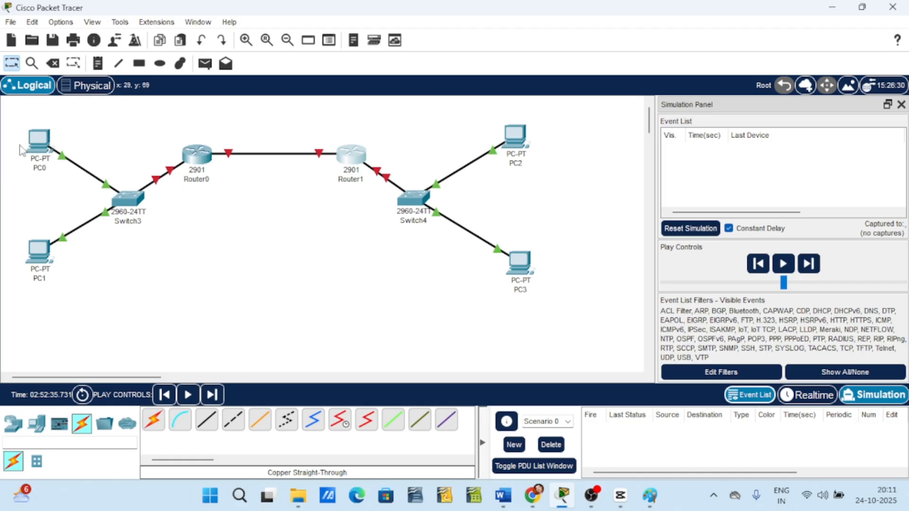
# Set PC0's IPv4 default gateway to 192.168.1.1 and close its window.
pyautogui.moveTo(39, 141)
pyautogui.click(42, 154)
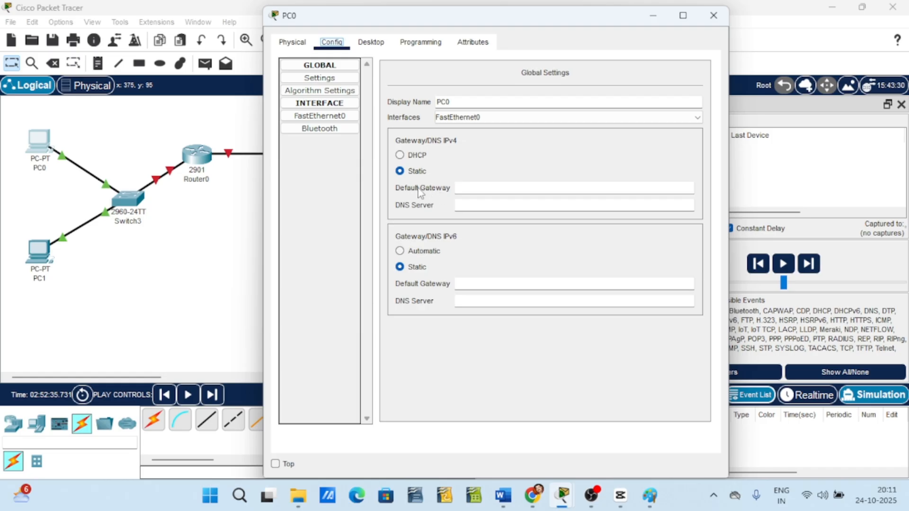
pyautogui.click(472, 189)
pyautogui.write('192.168.1.1')
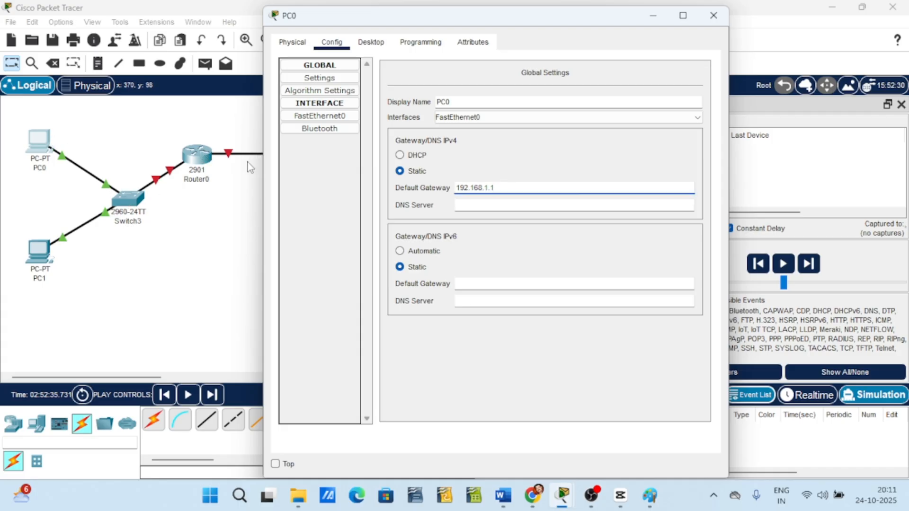
pyautogui.click(714, 15)
# Set PC1's IPv4 default gateway to 192.168.1.1 and close its window.
pyautogui.click(42, 258)
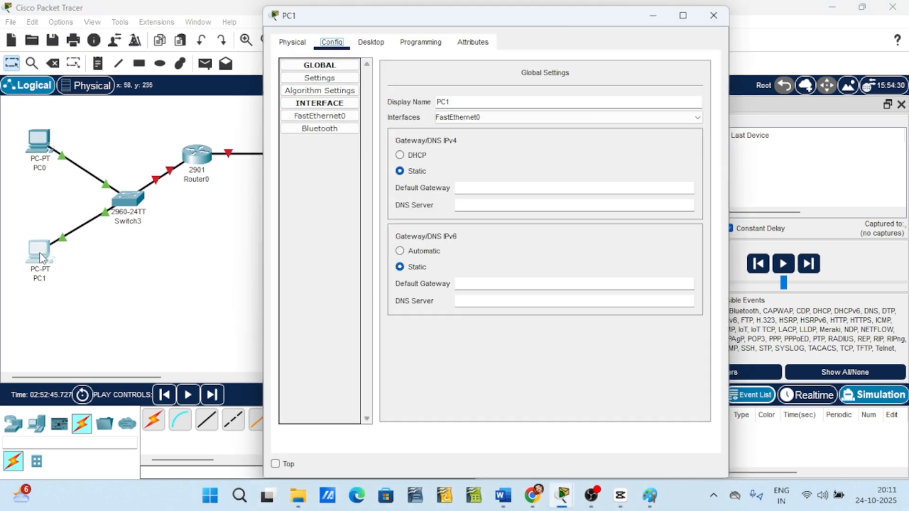
pyautogui.click(485, 189)
pyautogui.write('192.1')
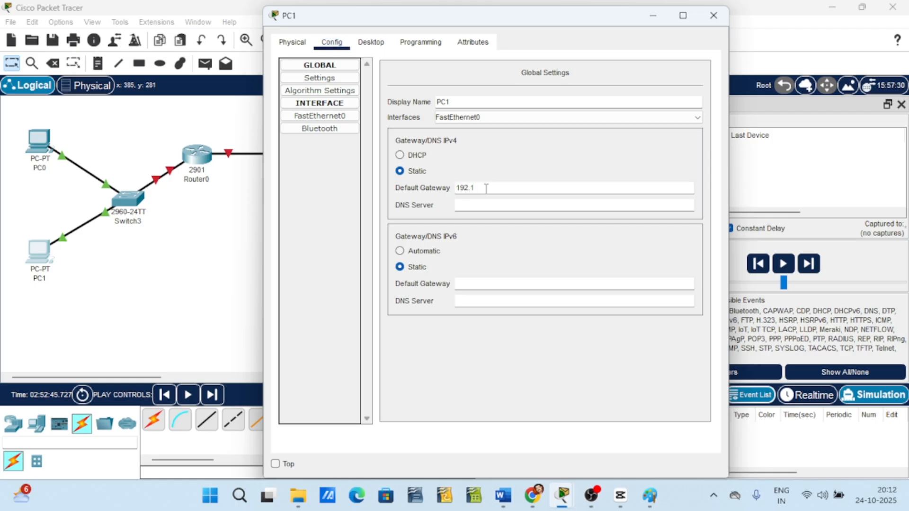
pyautogui.write('68.1.1')
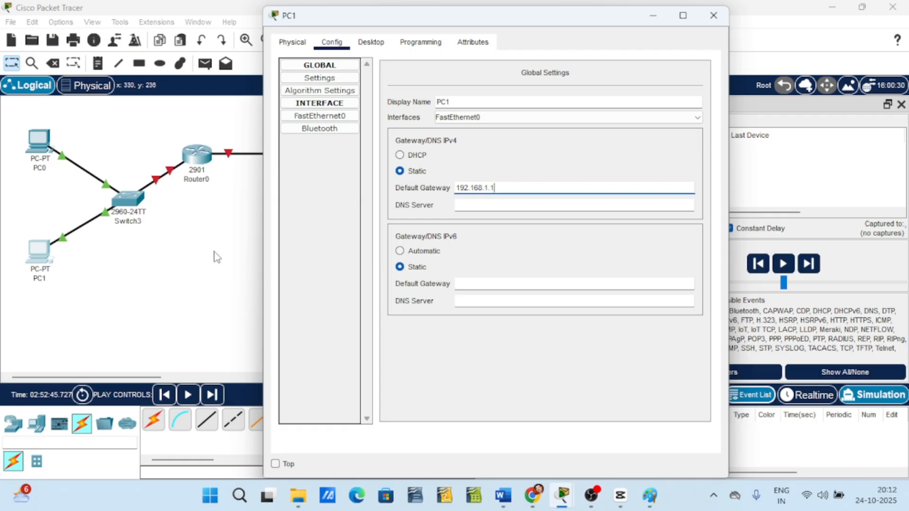
pyautogui.click(716, 18)
# Reopen PC0's global settings to check its default gateway, then close the window.
pyautogui.click(36, 149)
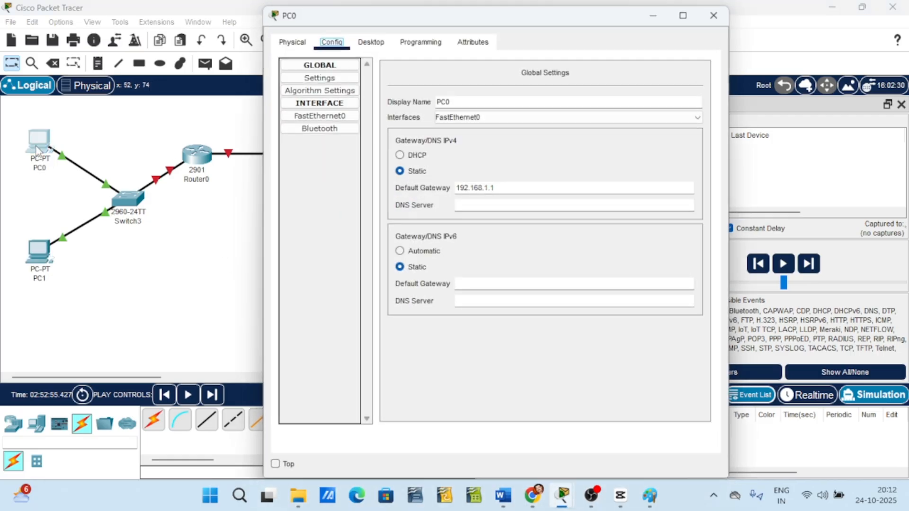
pyautogui.click(714, 18)
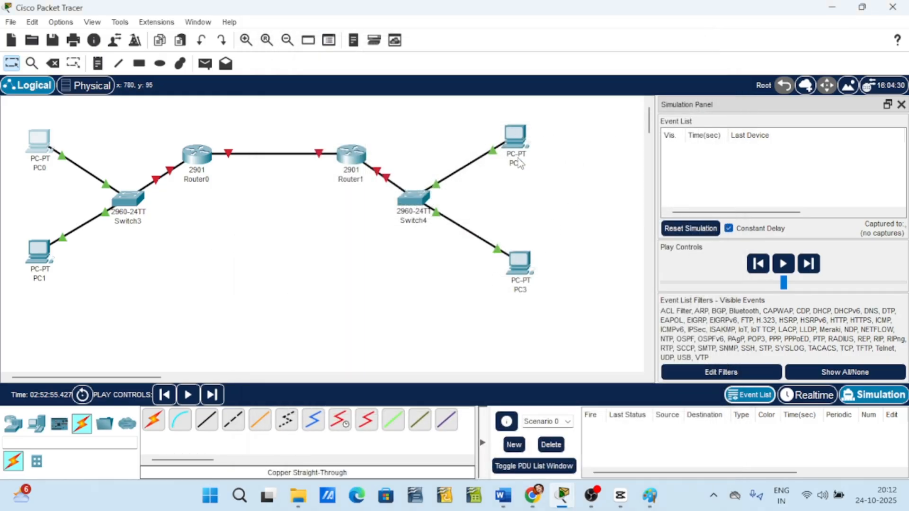
# Set PC2's IPv4 default gateway to 192.168.2.1, copy it, and close its window.
pyautogui.click(516, 138)
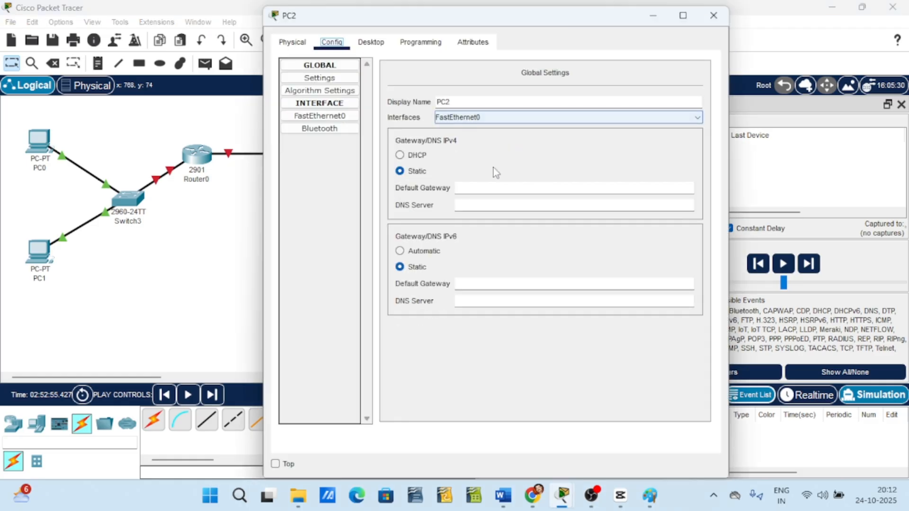
pyautogui.click(480, 188)
pyautogui.write('1')
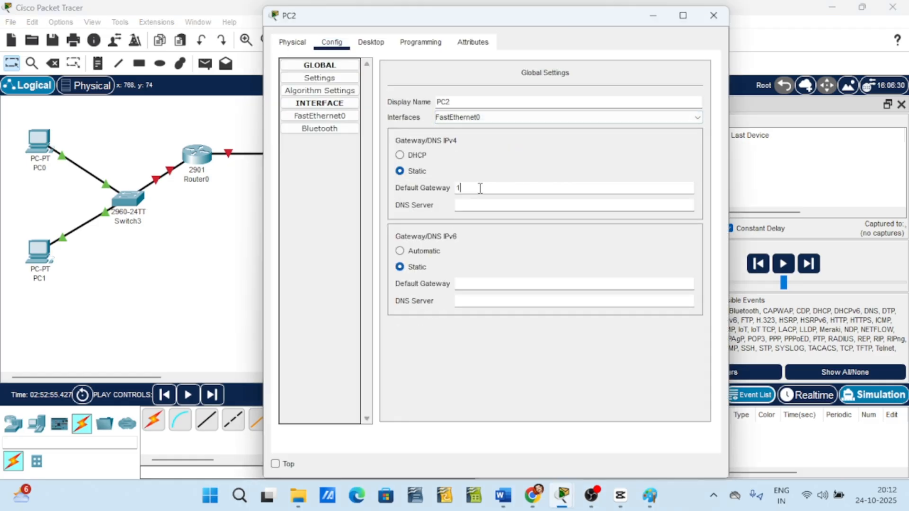
pyautogui.write('92.168.2.1')
pyautogui.moveTo(518, 192); pyautogui.dragTo(451, 186)
pyautogui.hotkey('ctrl', 'c')
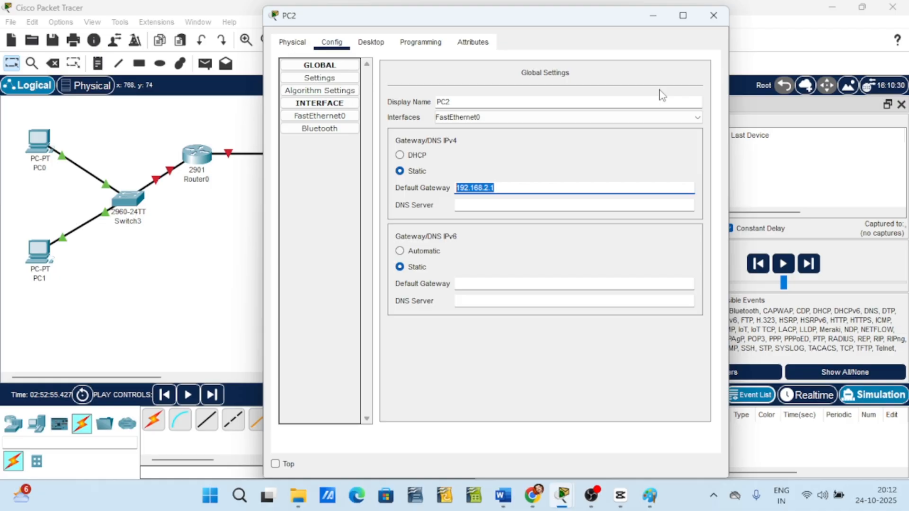
pyautogui.click(713, 15)
# Paste 192.168.2.1 as PC3's IPv4 default gateway and close its window.
pyautogui.click(521, 264)
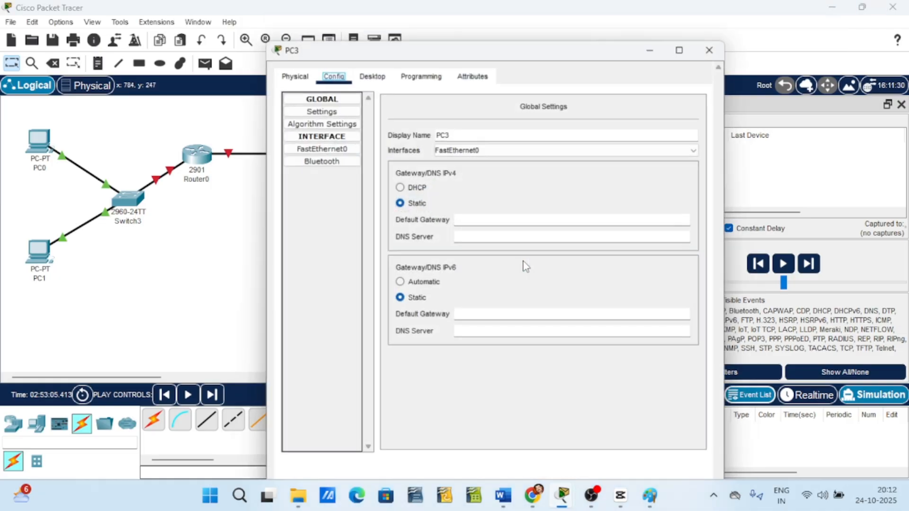
pyautogui.click(479, 191)
pyautogui.hotkey('ctrl', 'v')
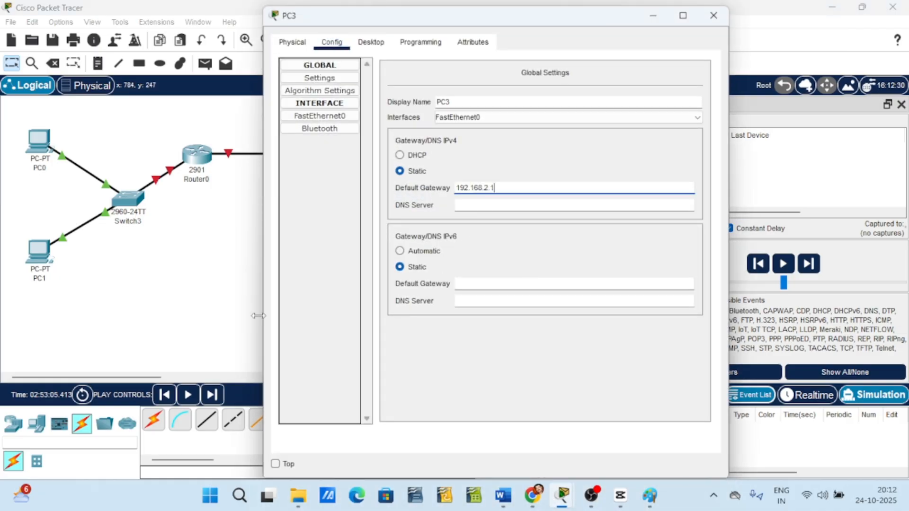
pyautogui.click(713, 15)
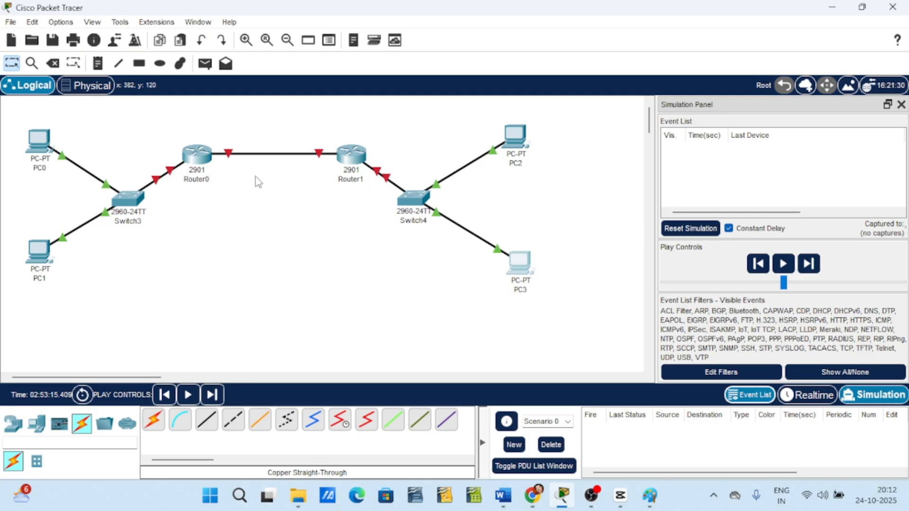
# Switch the workspace from Simulation to Realtime mode.
pyautogui.hotkey('alt', 'r')
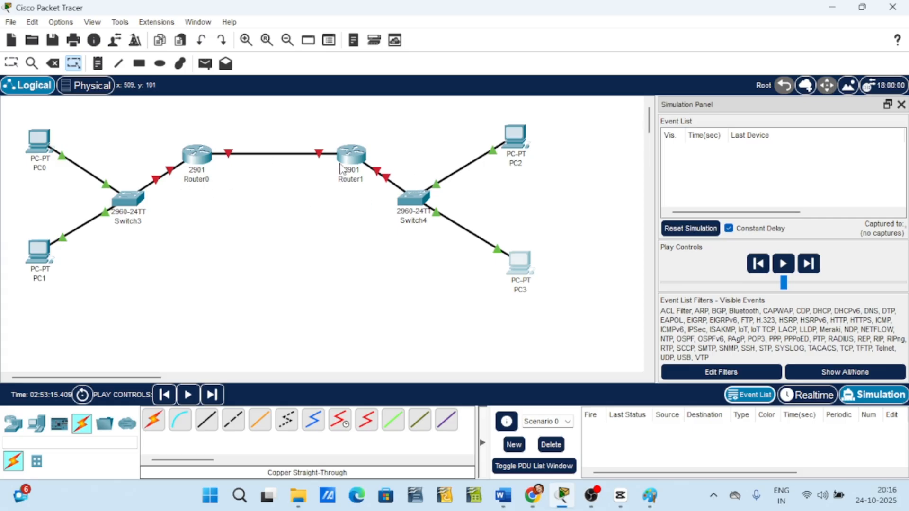
pyautogui.moveTo(341, 169)
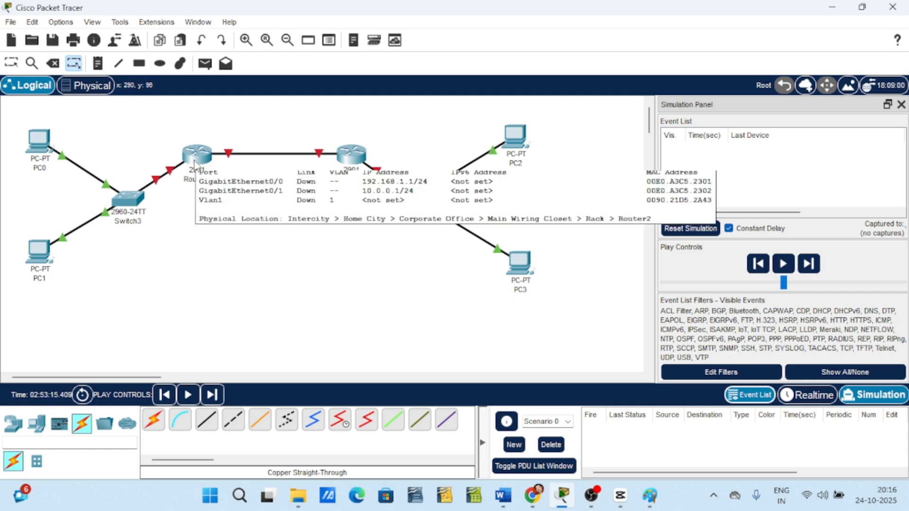
pyautogui.hotkey('shift', 'r')
pyautogui.click(138, 209)
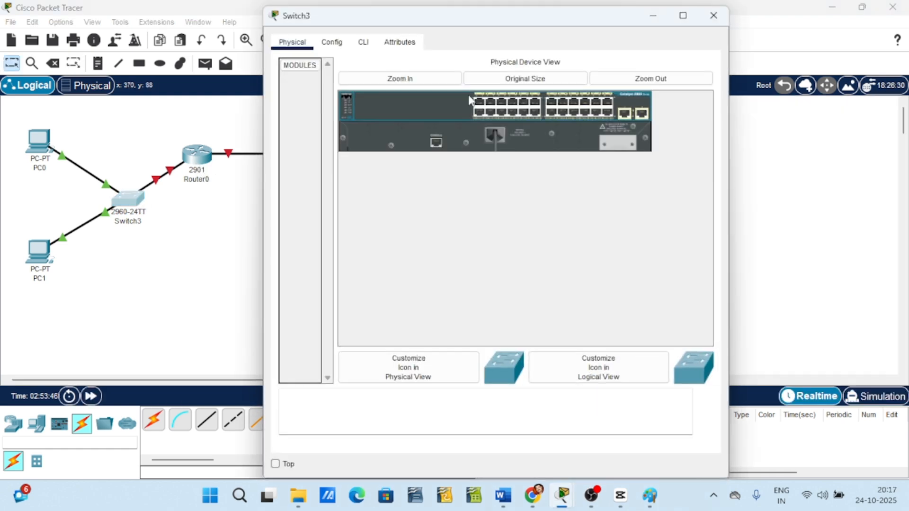
pyautogui.click(714, 14)
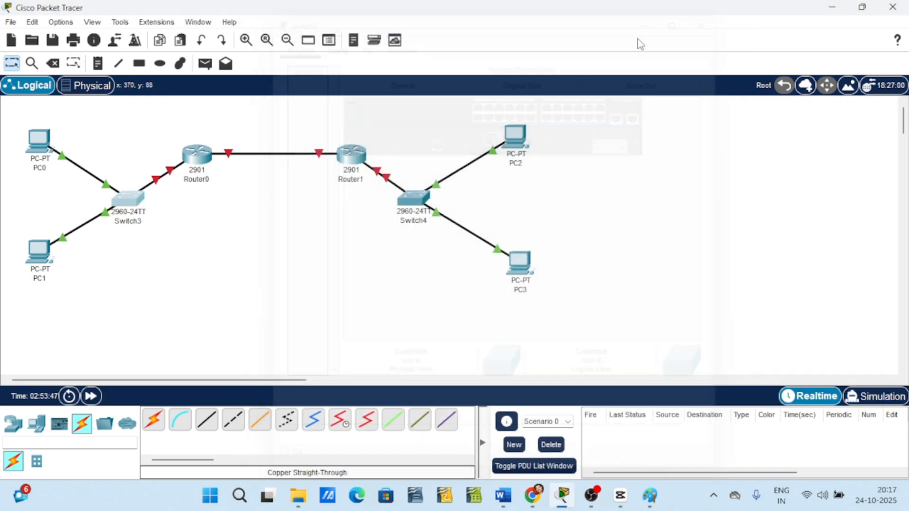
pyautogui.click(199, 157)
pyautogui.click(714, 15)
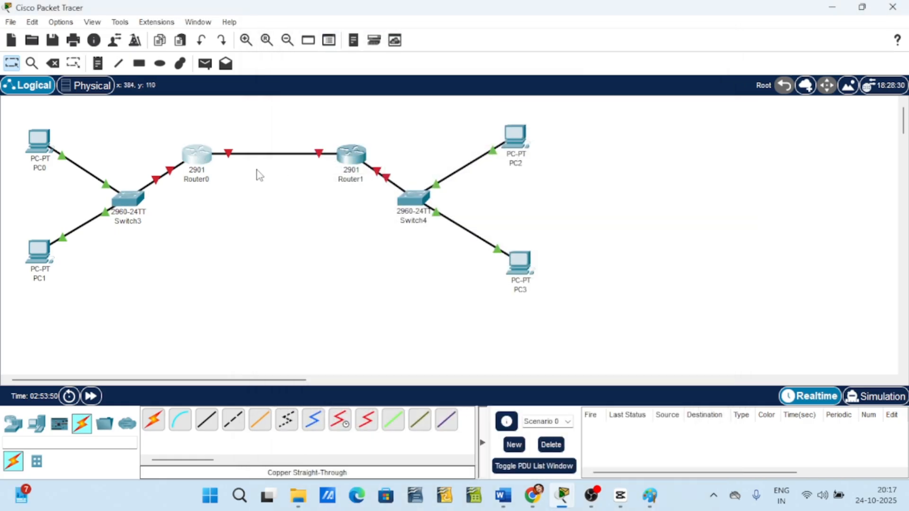
# Open Router0's RIP routing settings and add the network 192.168.1.0.
pyautogui.click(199, 159)
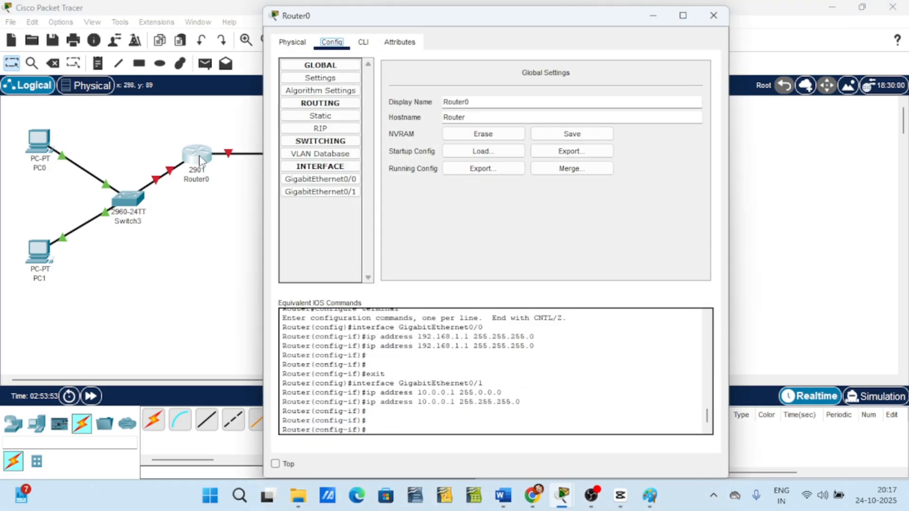
pyautogui.click(323, 130)
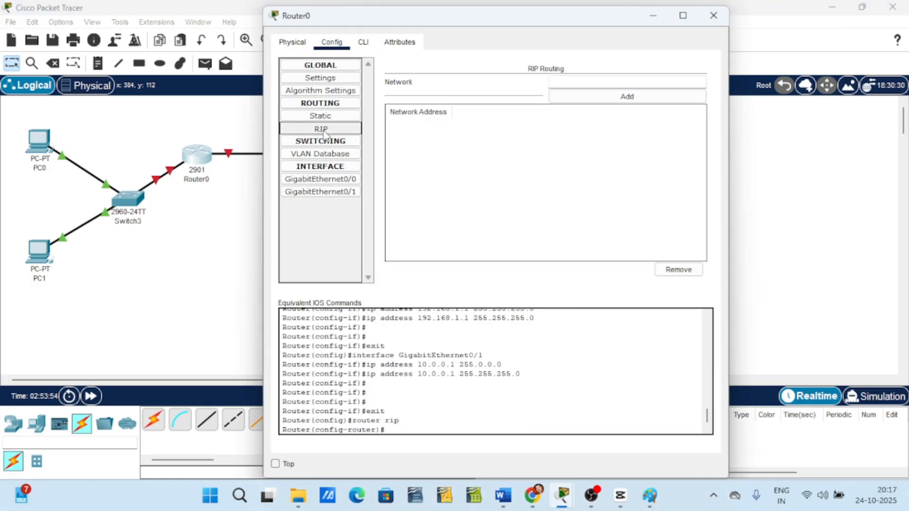
pyautogui.click(585, 82)
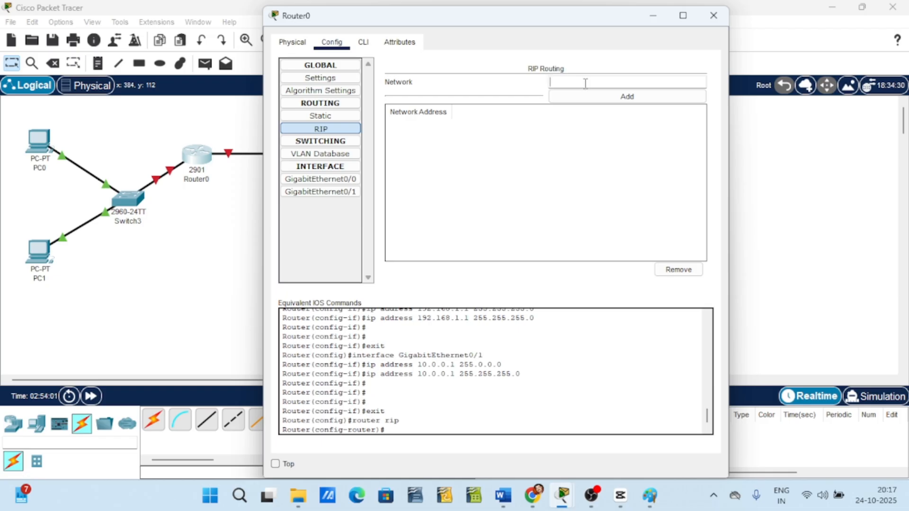
pyautogui.write('192.168.1.0')
pyautogui.click(625, 99)
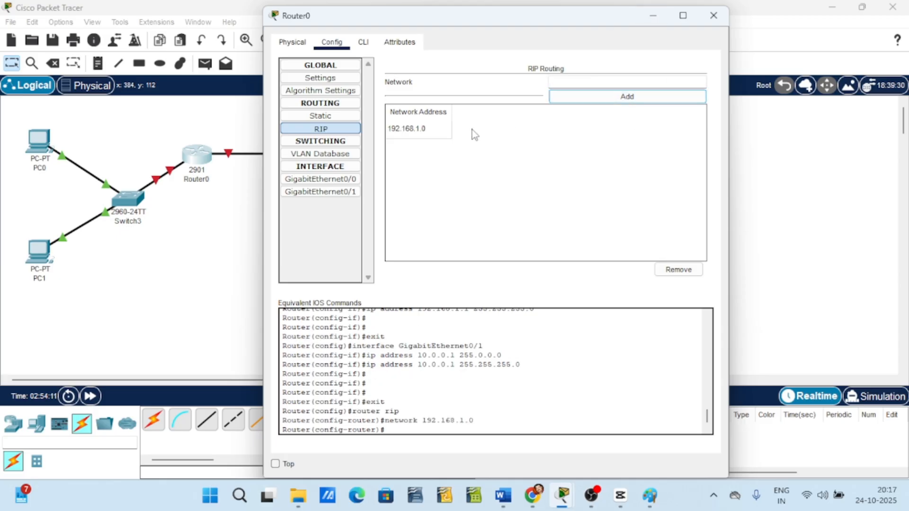
# Add the network 10.0.0.0 to Router0's RIP routing and close its window.
pyautogui.click(575, 82)
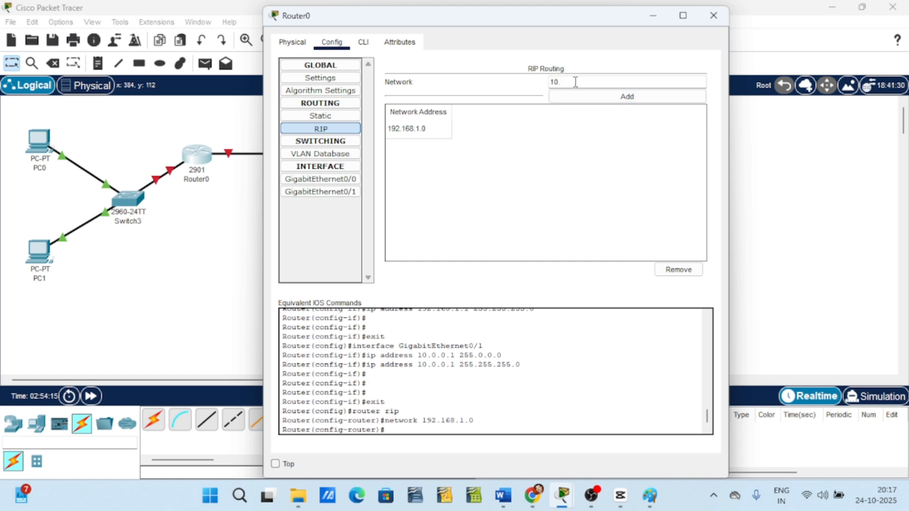
pyautogui.write('10.0.0.0')
pyautogui.click(598, 97)
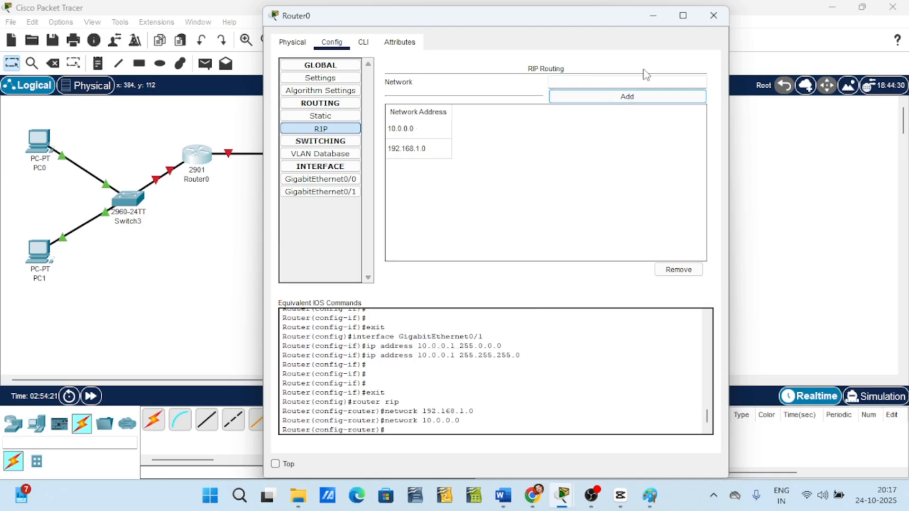
pyautogui.click(713, 16)
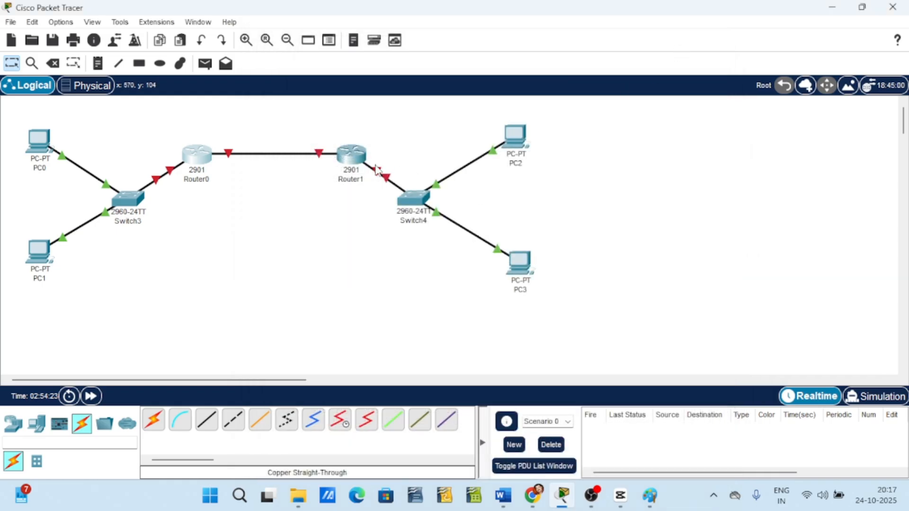
# Open Router1's RIP routing settings and add the network 192.168.2.0.
pyautogui.click(351, 155)
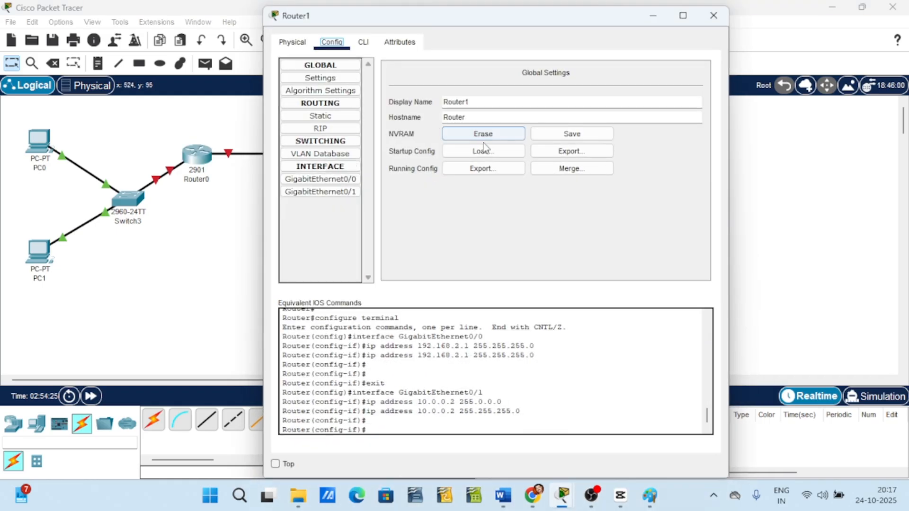
pyautogui.click(322, 129)
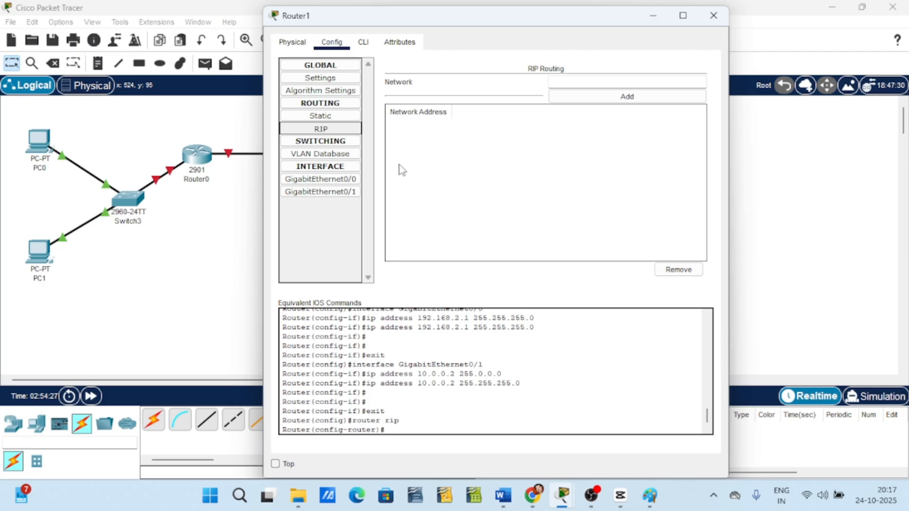
pyautogui.click(569, 82)
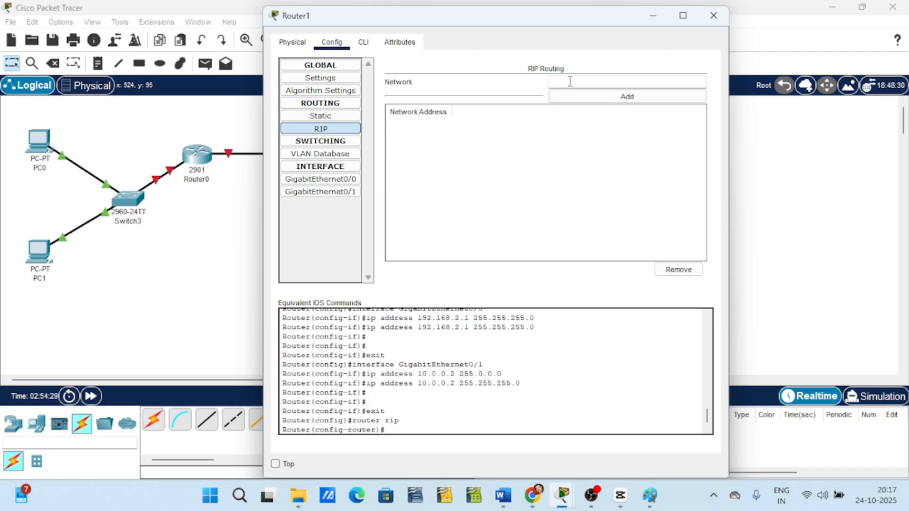
pyautogui.write('192.168.2.0')
pyautogui.click(622, 97)
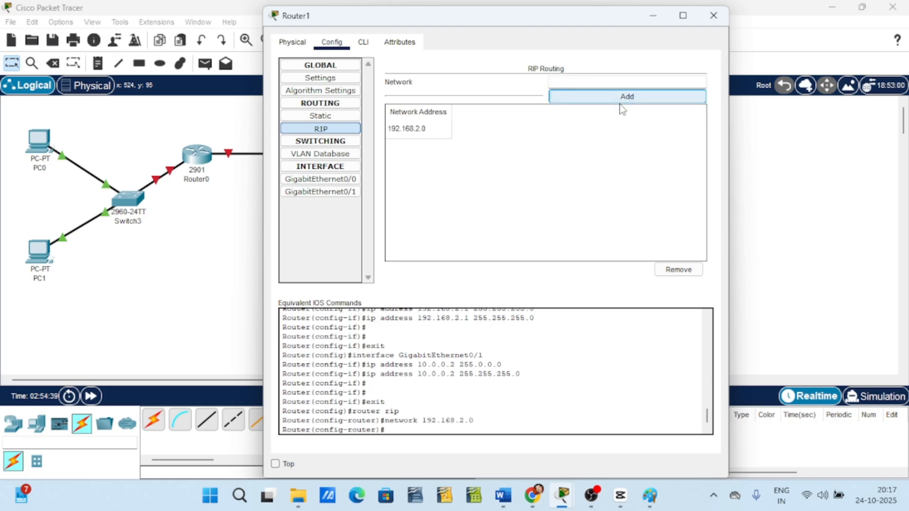
# Add the network 10.0.0.0 to Router1's RIP routing.
pyautogui.click(593, 82)
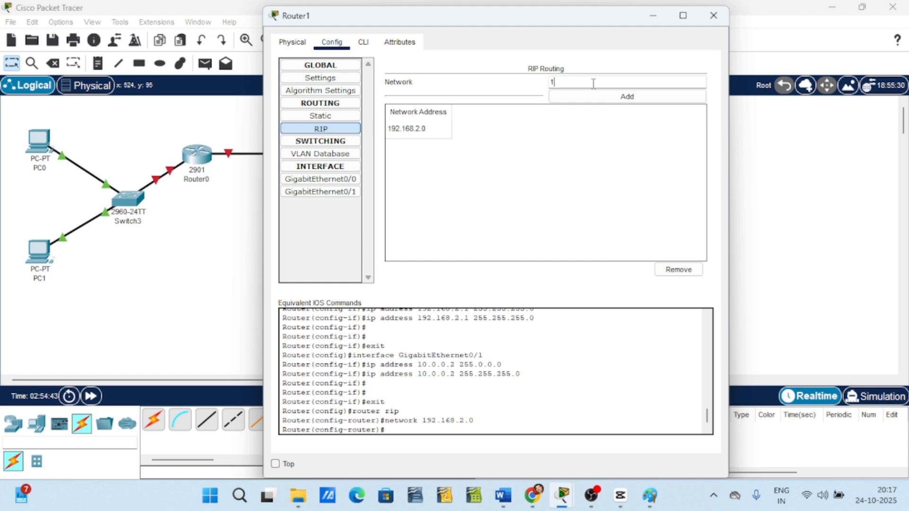
pyautogui.write('10.0.0.0')
pyautogui.click(593, 99)
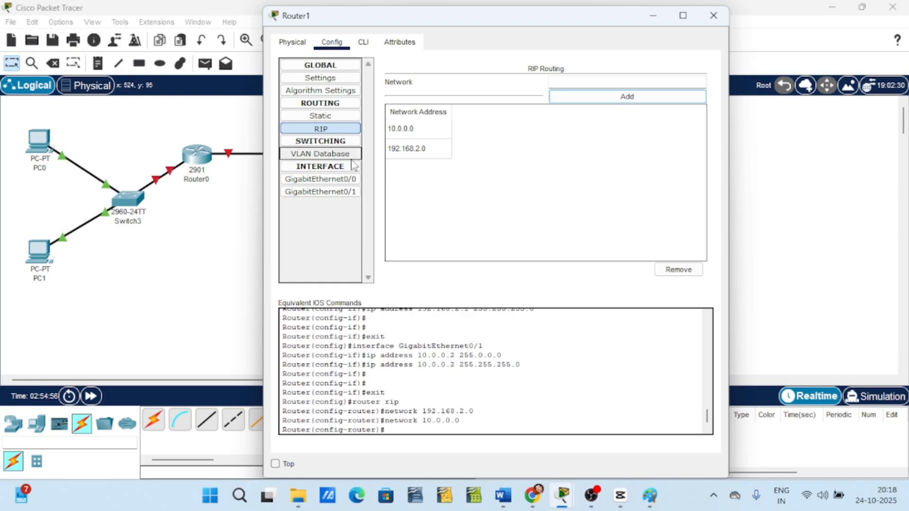
# Turn on the port status of Router1's GigabitEthernet0/0 interface.
pyautogui.click(336, 168)
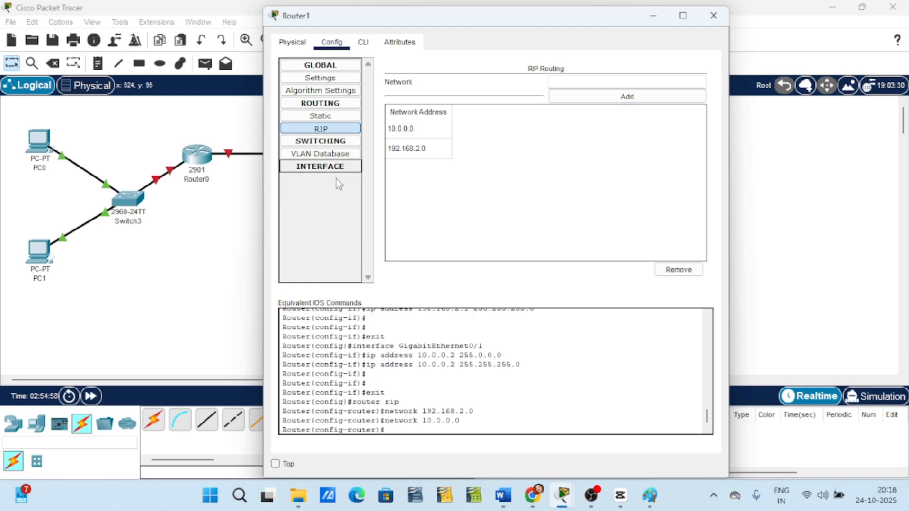
pyautogui.click(336, 170)
pyautogui.click(335, 180)
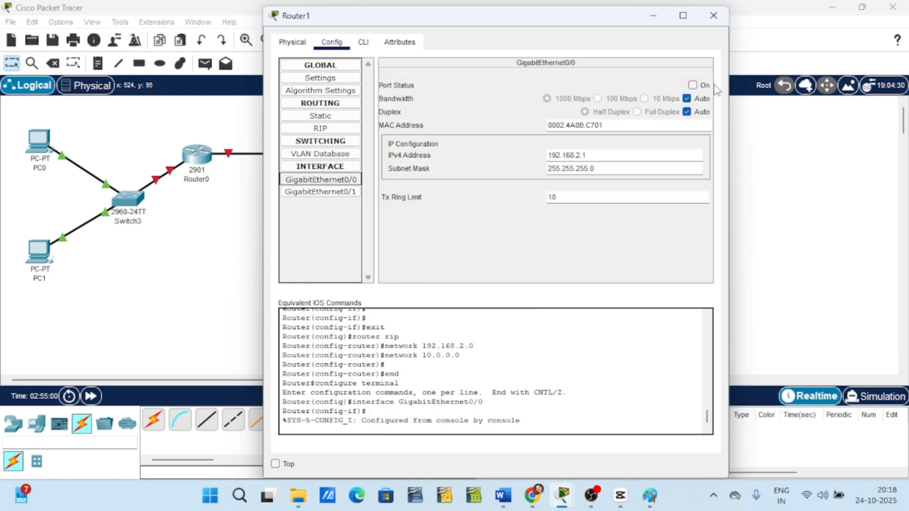
pyautogui.click(692, 86)
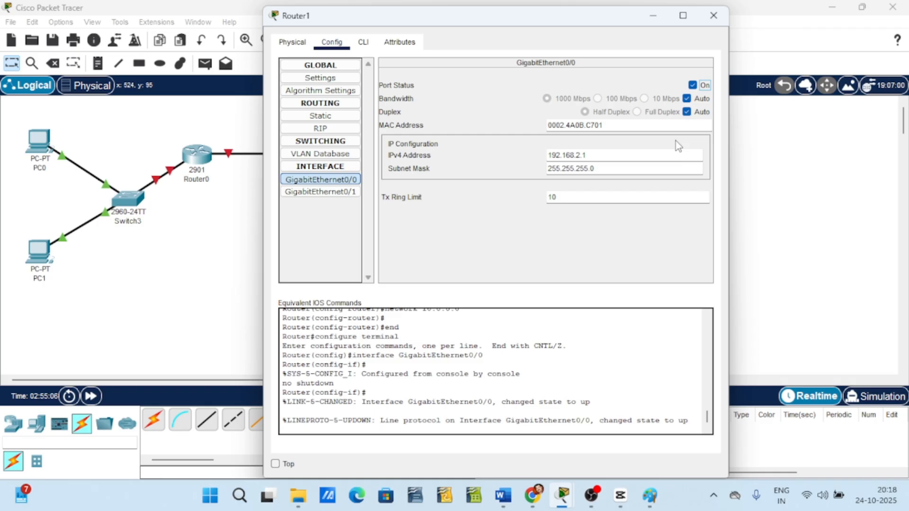
# Turn on Router1's GigabitEthernet0/1 port status and close its window.
pyautogui.click(341, 192)
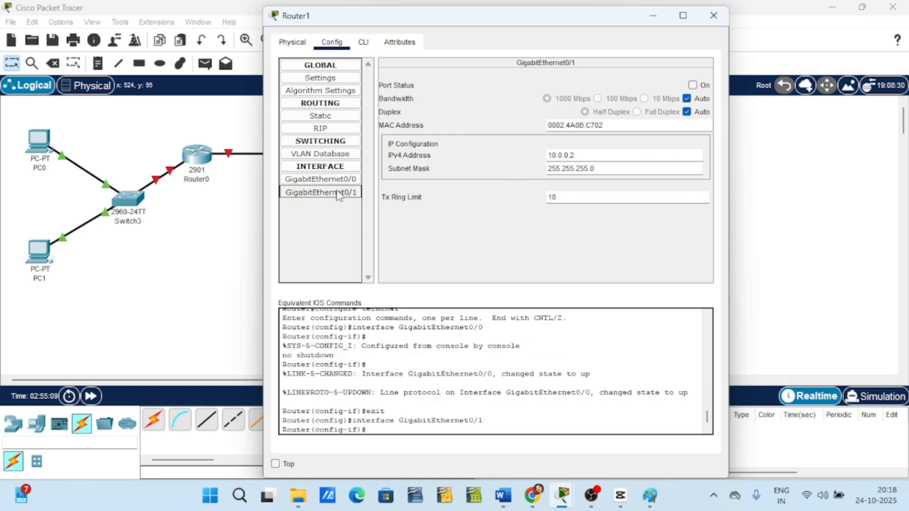
pyautogui.click(693, 85)
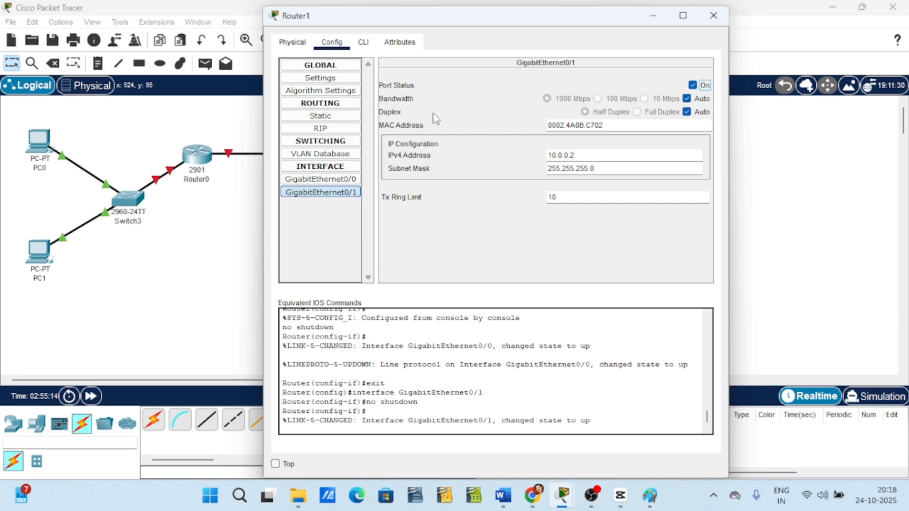
pyautogui.click(713, 15)
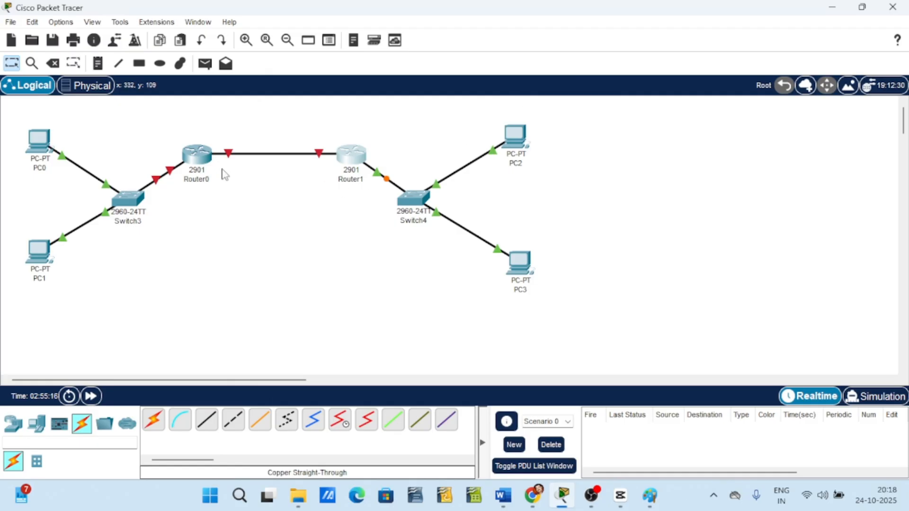
# Turn on Router0's GigabitEthernet0/0 and GigabitEthernet0/1 port status and close its window.
pyautogui.click(194, 158)
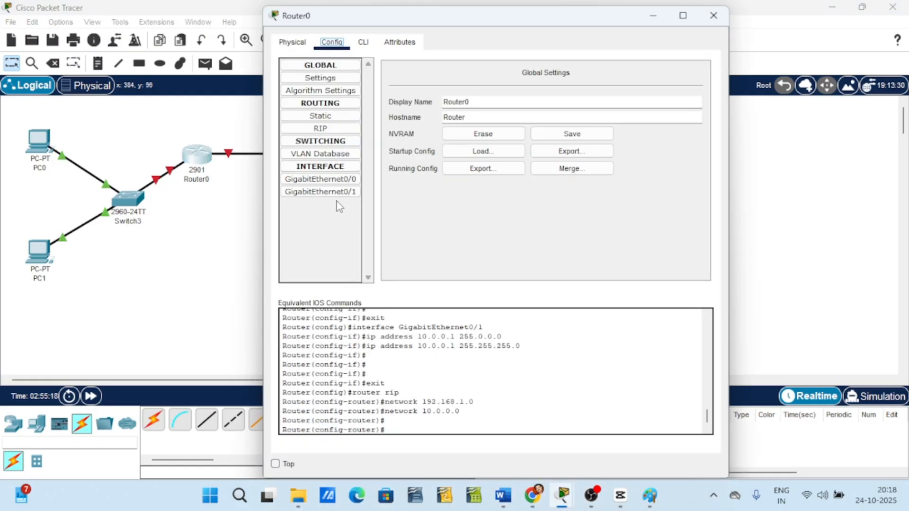
pyautogui.click(331, 180)
pyautogui.click(692, 85)
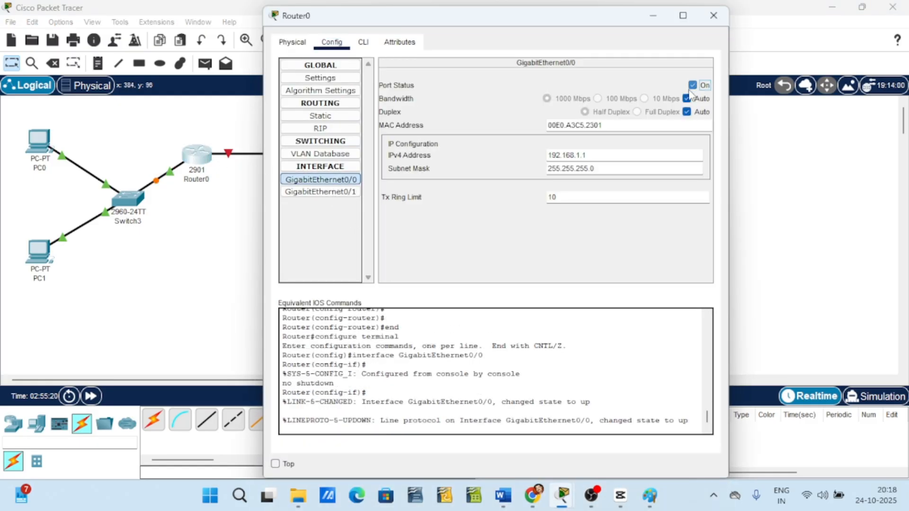
pyautogui.click(321, 192)
pyautogui.click(693, 85)
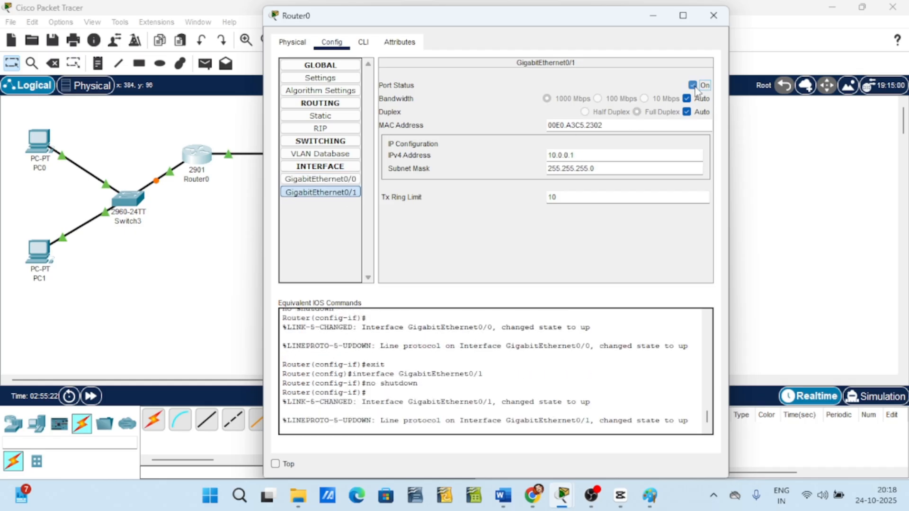
pyautogui.click(713, 15)
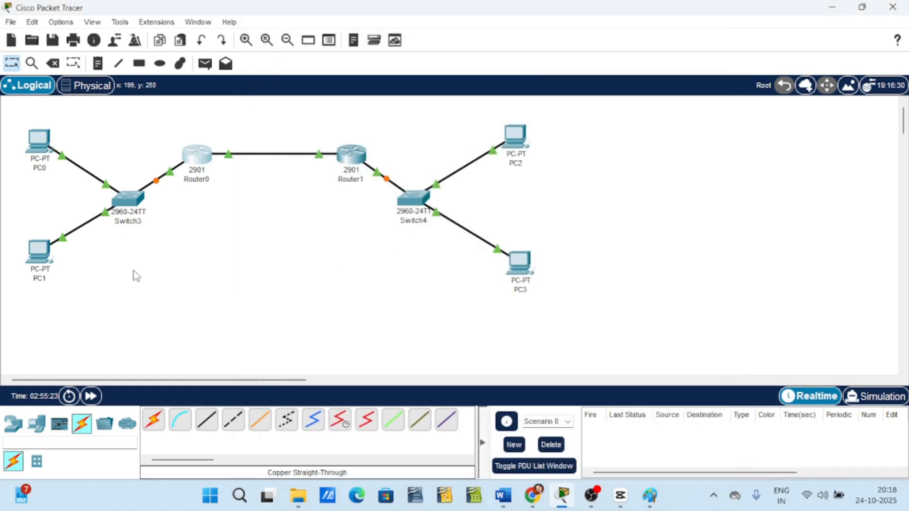
# Open Switch3 and browse through its configuration, CLI and attributes tabs before closing it.
pyautogui.click(134, 210)
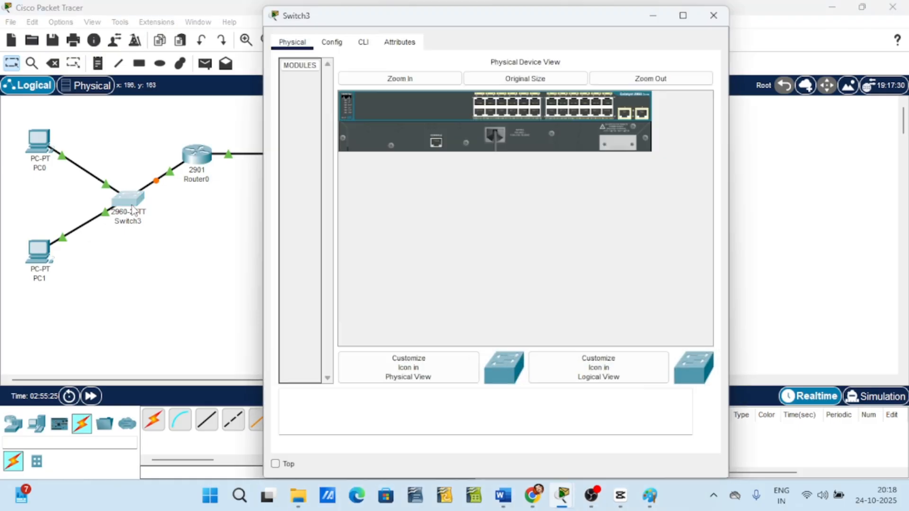
pyautogui.click(332, 42)
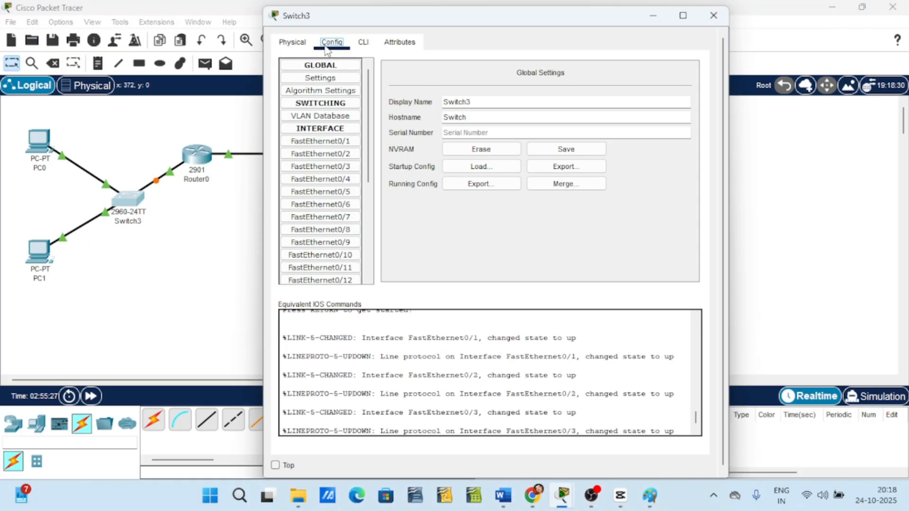
pyautogui.click(363, 42)
pyautogui.click(400, 42)
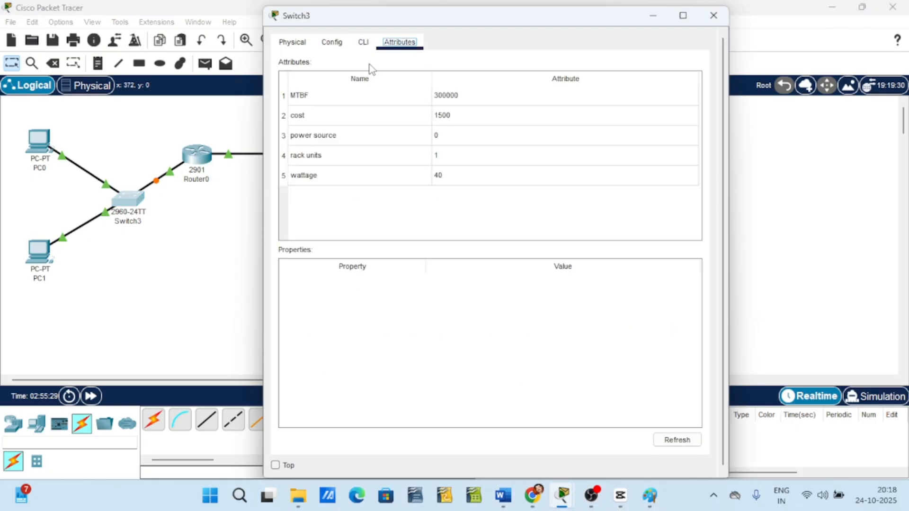
pyautogui.click(291, 48)
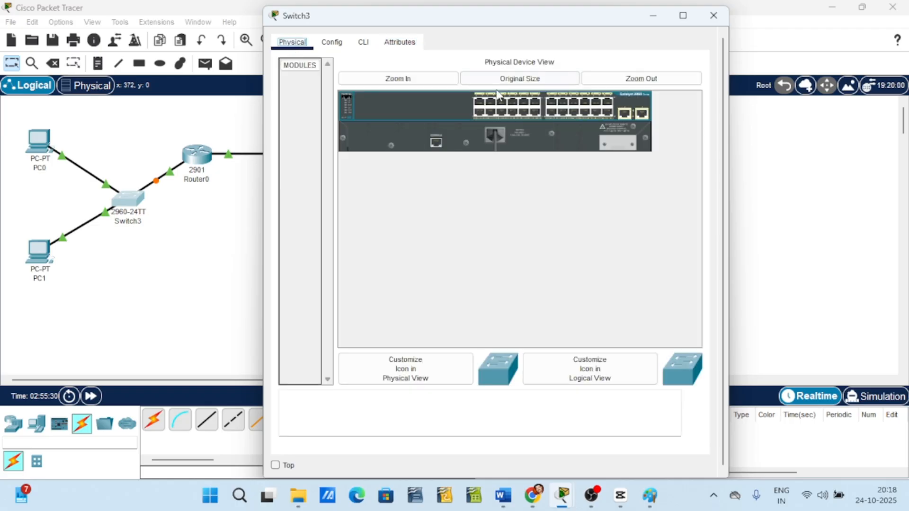
pyautogui.click(714, 15)
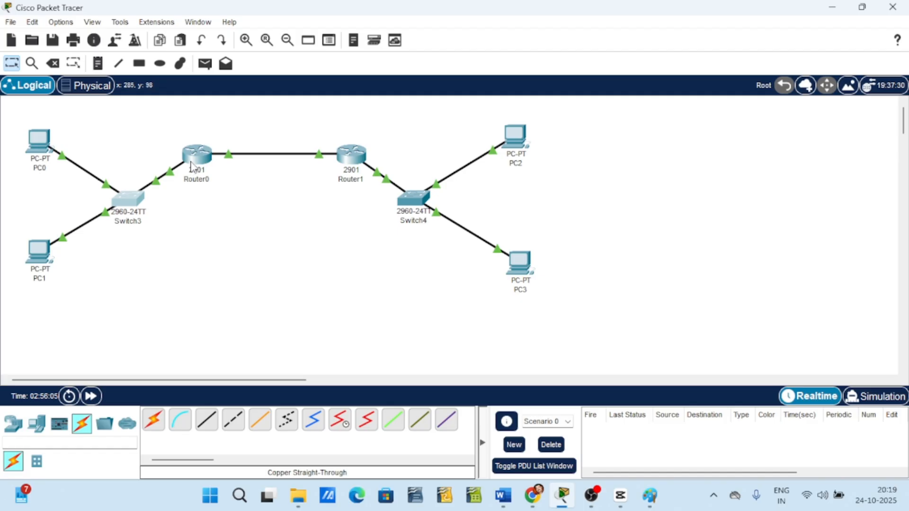
# Switch to Simulation mode and start playing the simulation.
pyautogui.moveTo(193, 162)
pyautogui.moveTo(340, 167)
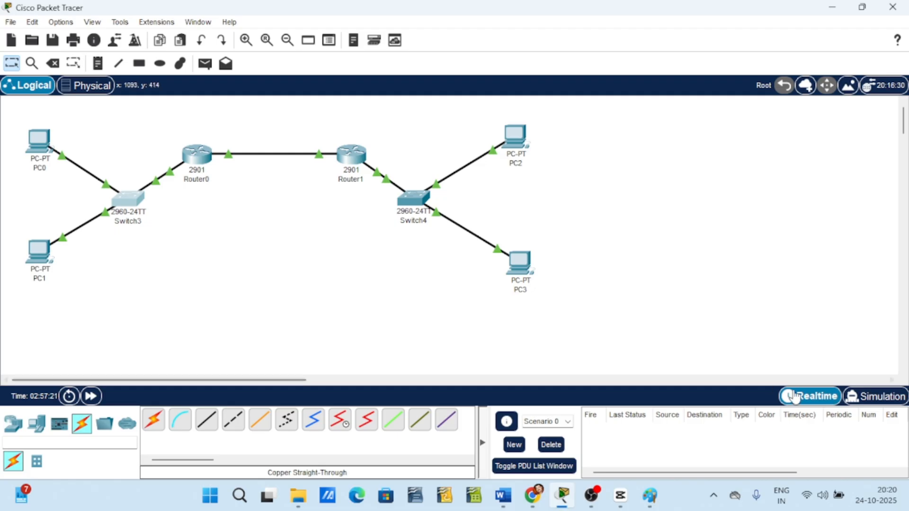
pyautogui.click(868, 398)
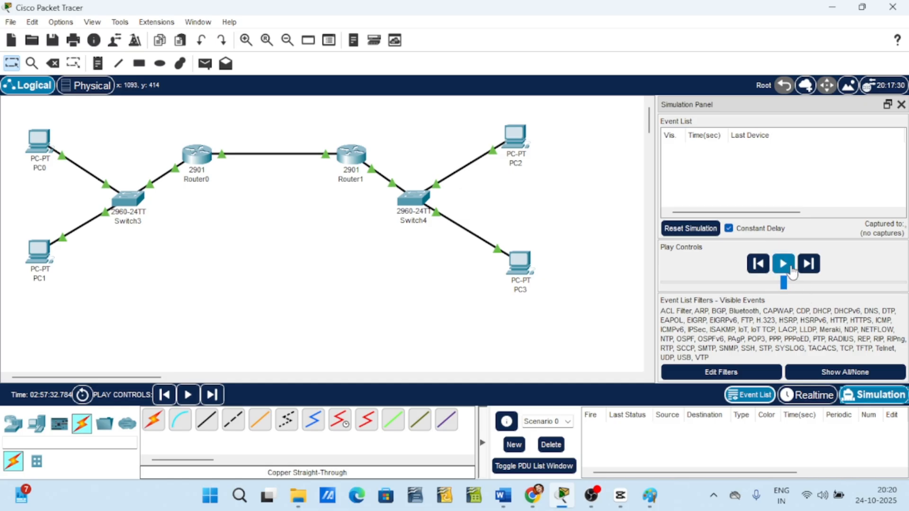
pyautogui.click(790, 272)
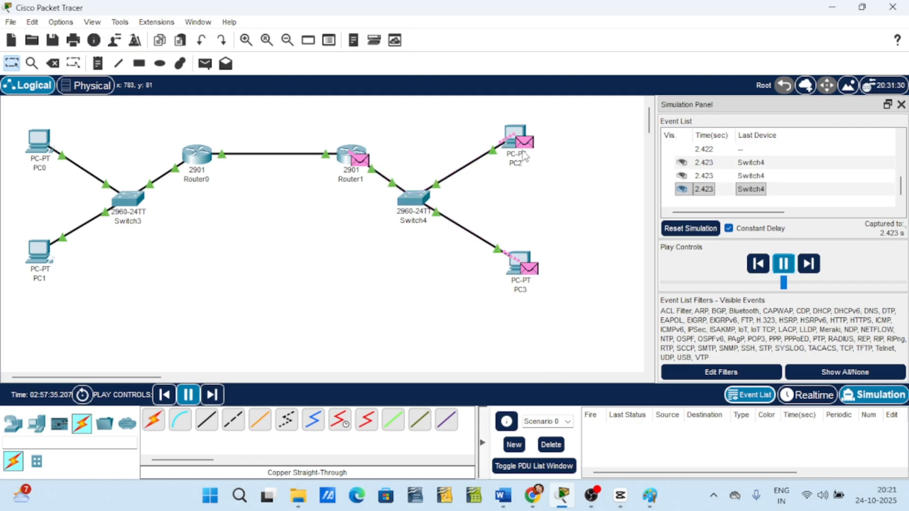
# Open PC0's command prompt and ping 192.168.2.2.
pyautogui.click(33, 153)
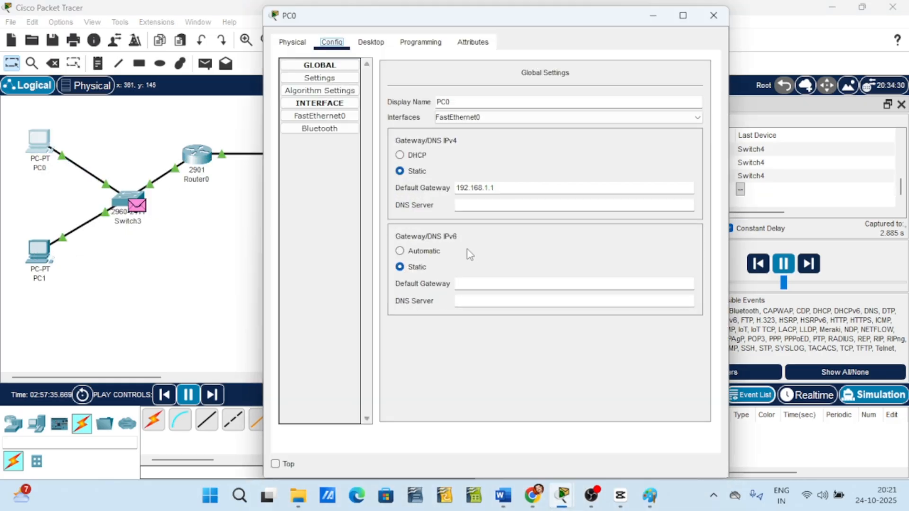
pyautogui.click(372, 42)
pyautogui.click(590, 108)
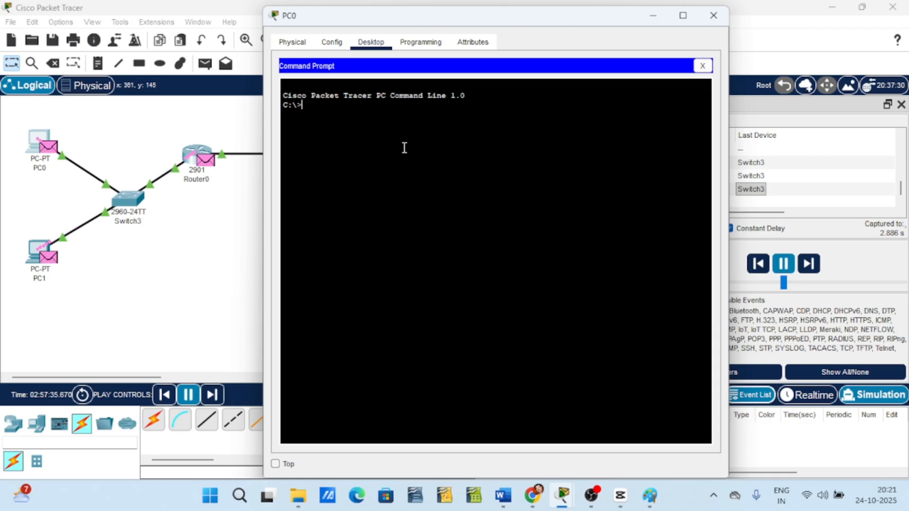
pyautogui.write('Ping')
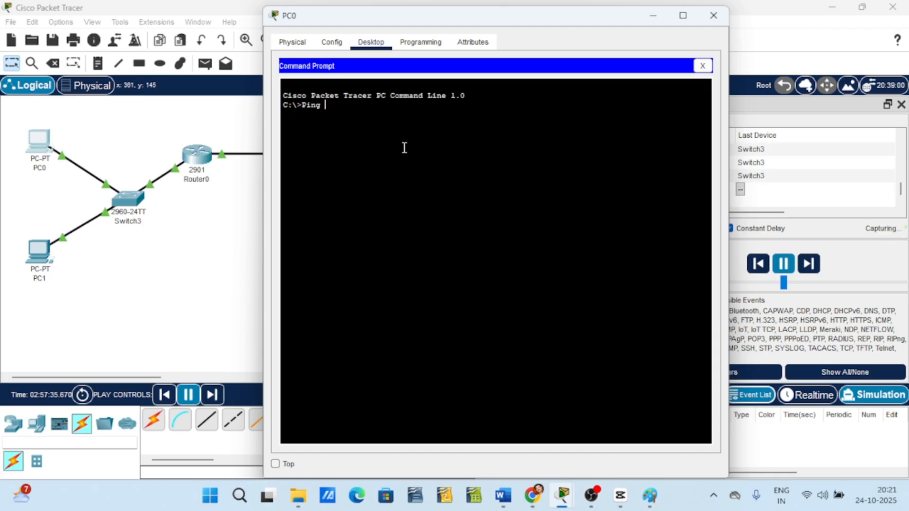
pyautogui.write(' 192')
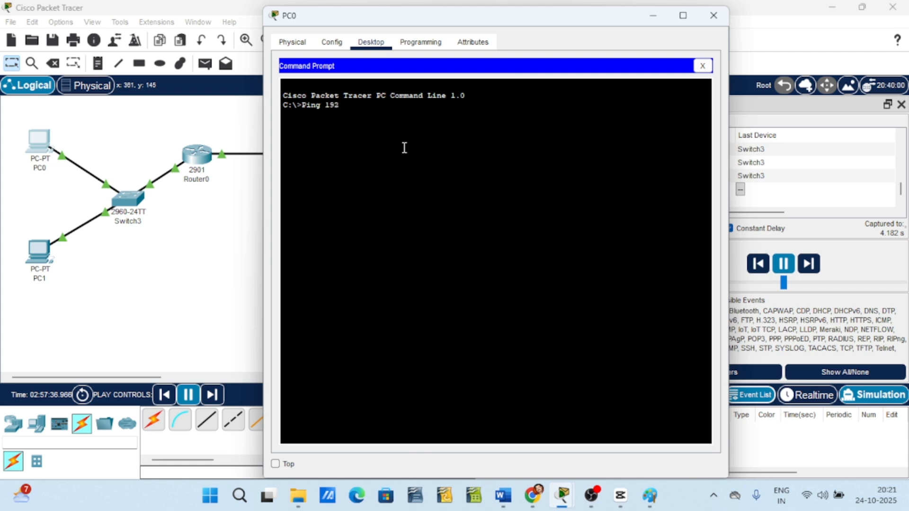
pyautogui.write('.168.2.')
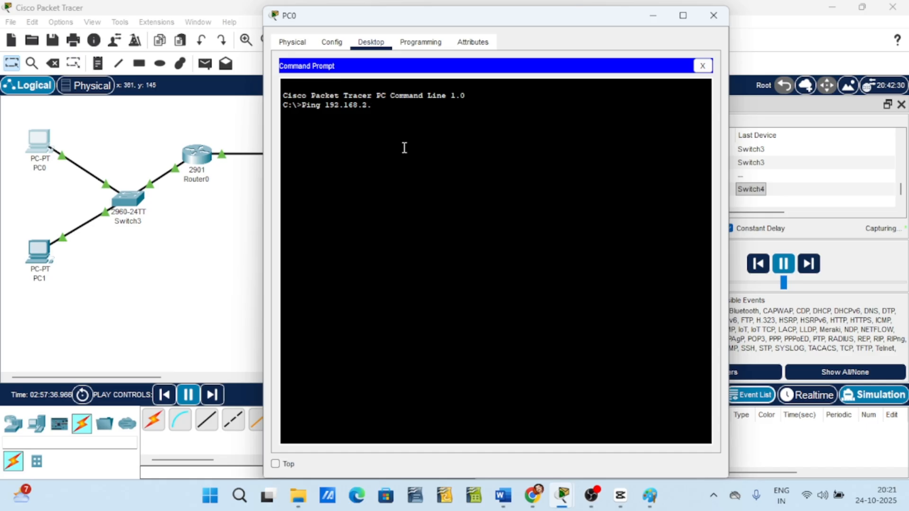
pyautogui.write('2')
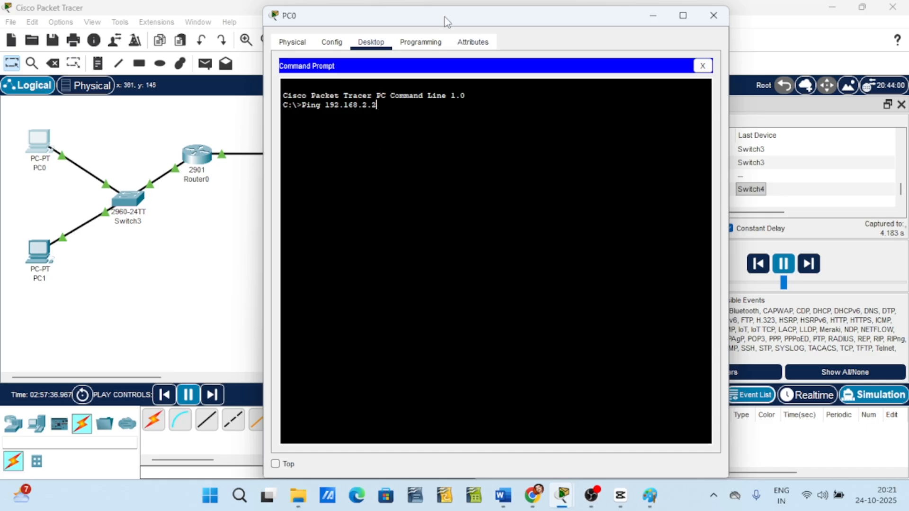
pyautogui.moveTo(445, 22); pyautogui.dragTo(637, 45)
pyautogui.moveTo(656, 72); pyautogui.dragTo(654, 56)
pyautogui.press('Return')
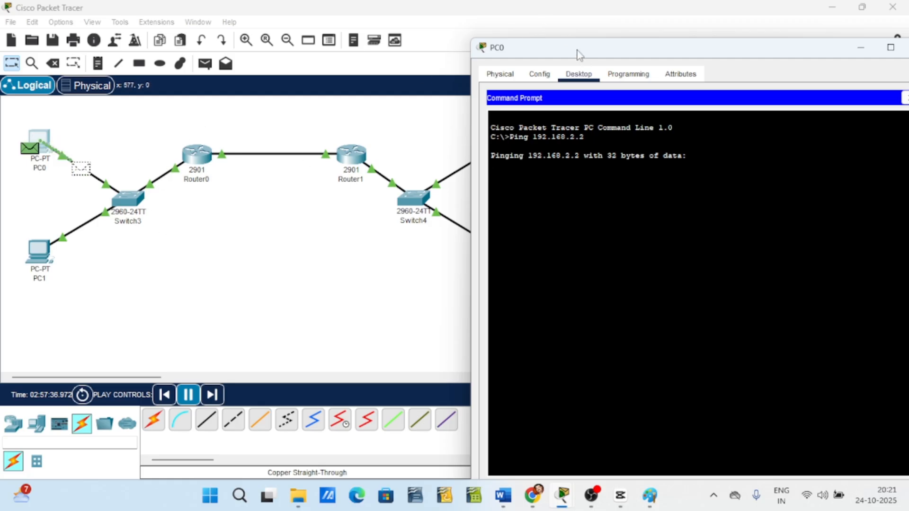
# Reset the simulation while PC0's ping is running.
pyautogui.moveTo(576, 50); pyautogui.dragTo(627, 46)
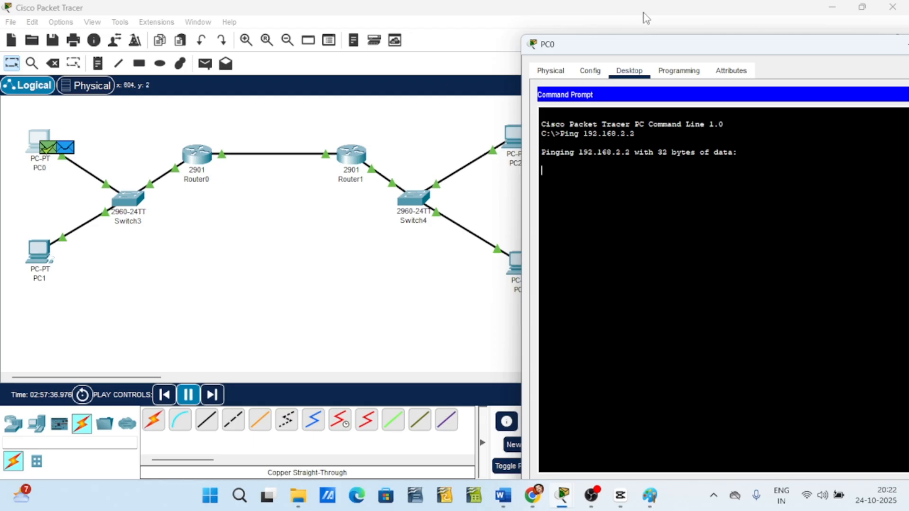
pyautogui.moveTo(634, 44); pyautogui.dragTo(689, 45)
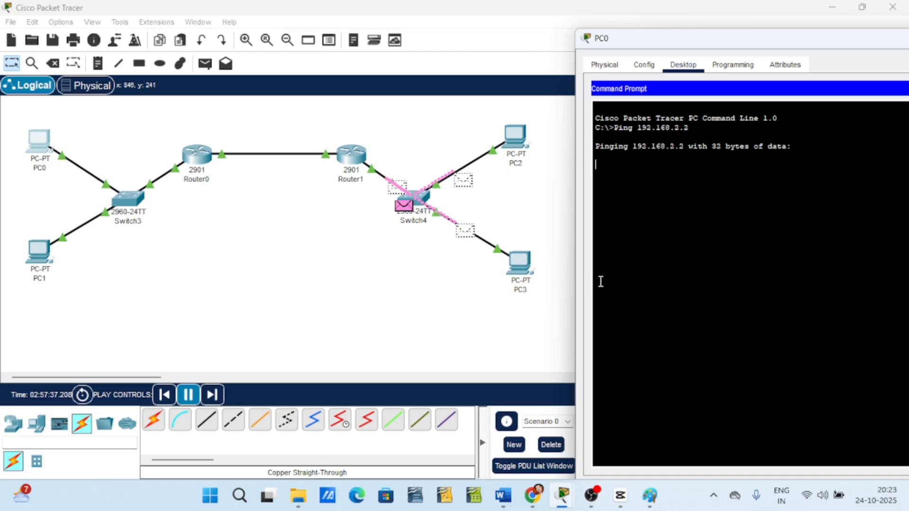
pyautogui.moveTo(796, 42); pyautogui.dragTo(448, 304)
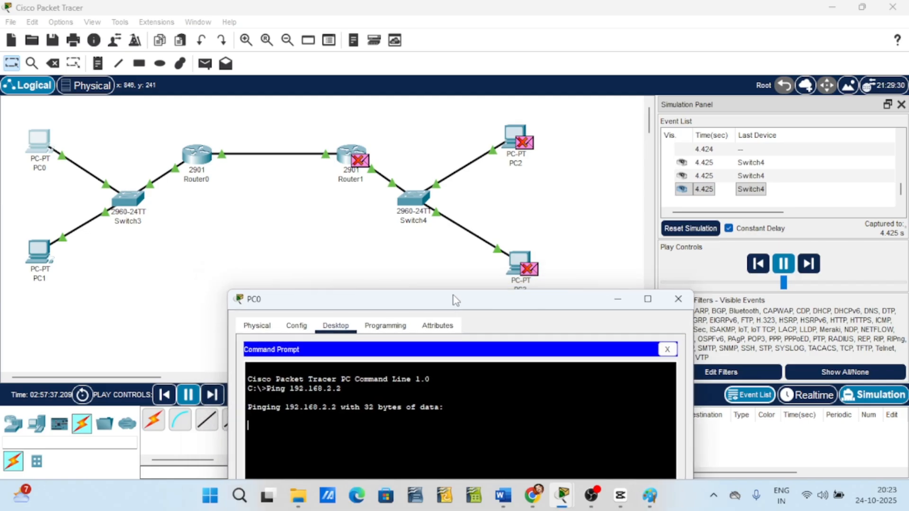
pyautogui.click(691, 228)
pyautogui.moveTo(581, 506)
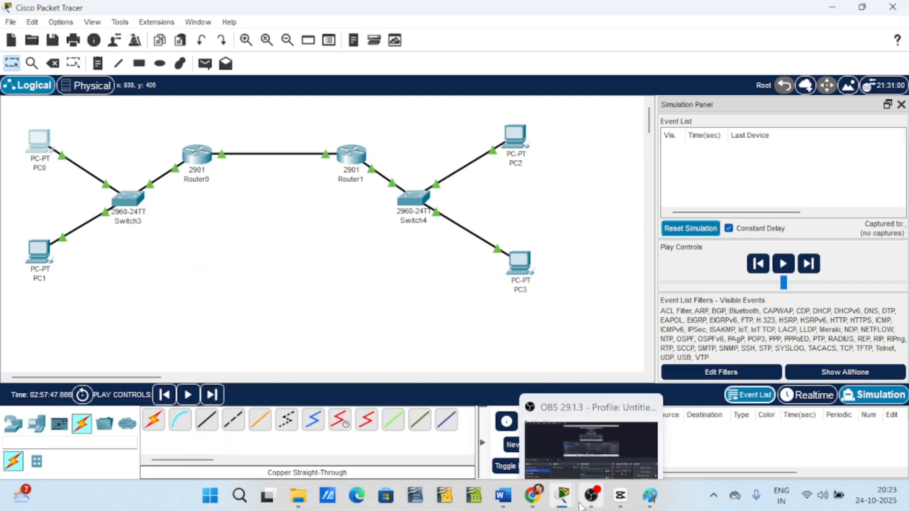
# Bring back PC0's command prompt window to review the ping output.
pyautogui.click(625, 421)
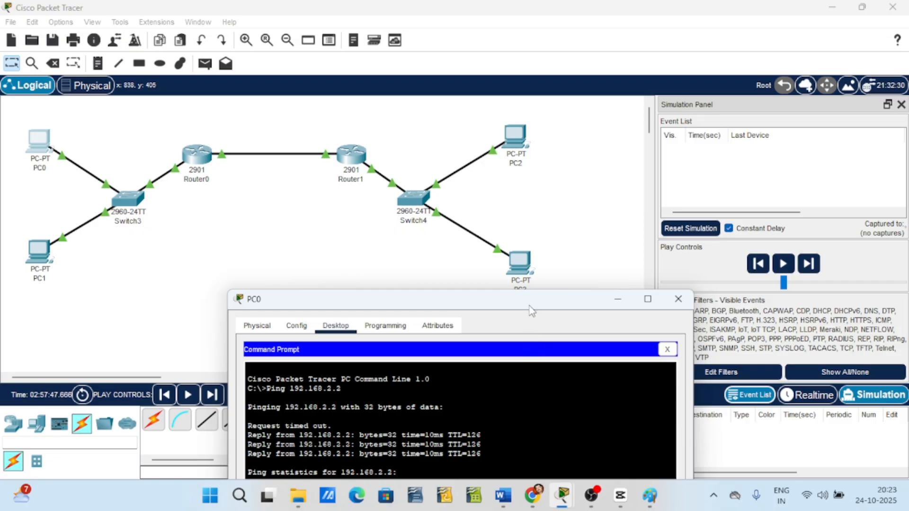
pyautogui.moveTo(530, 306); pyautogui.dragTo(731, 27)
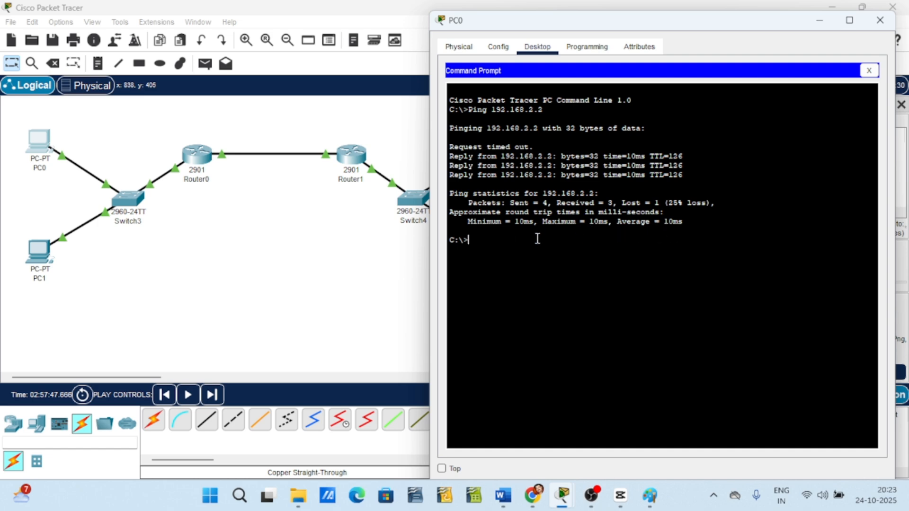
pyautogui.moveTo(632, 23); pyautogui.dragTo(769, 87)
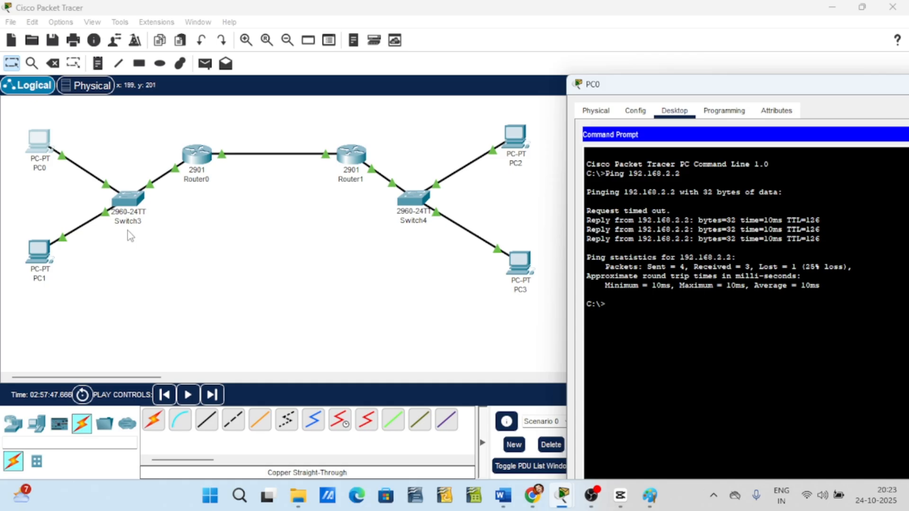
# Open PC1's command prompt and ping 192.168.2.3.
pyautogui.click(39, 264)
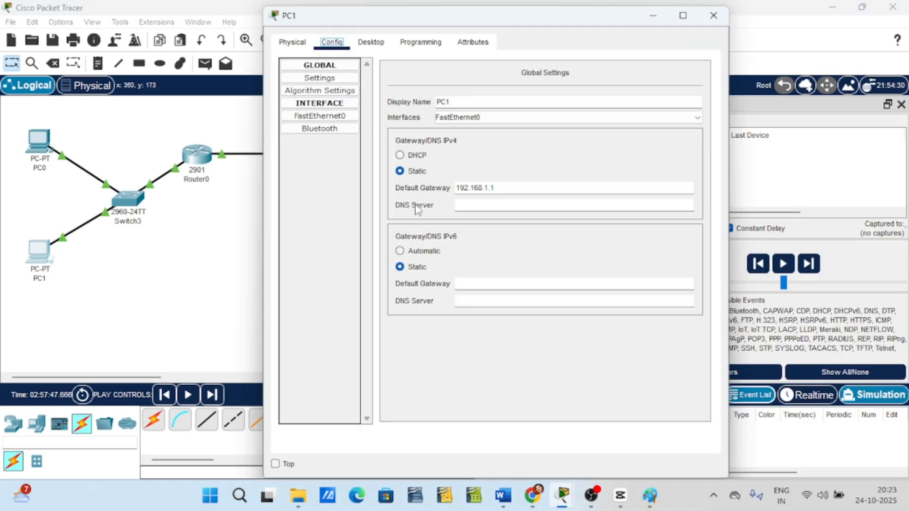
pyautogui.click(377, 46)
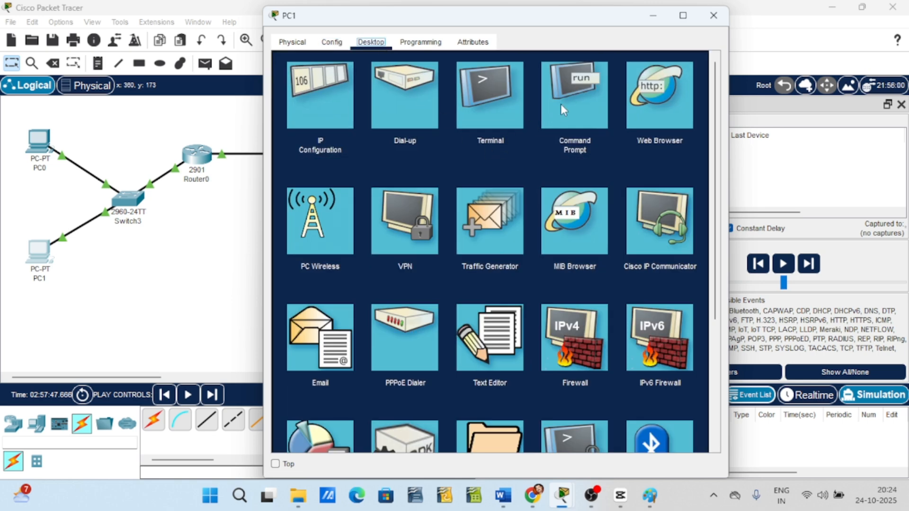
pyautogui.click(561, 104)
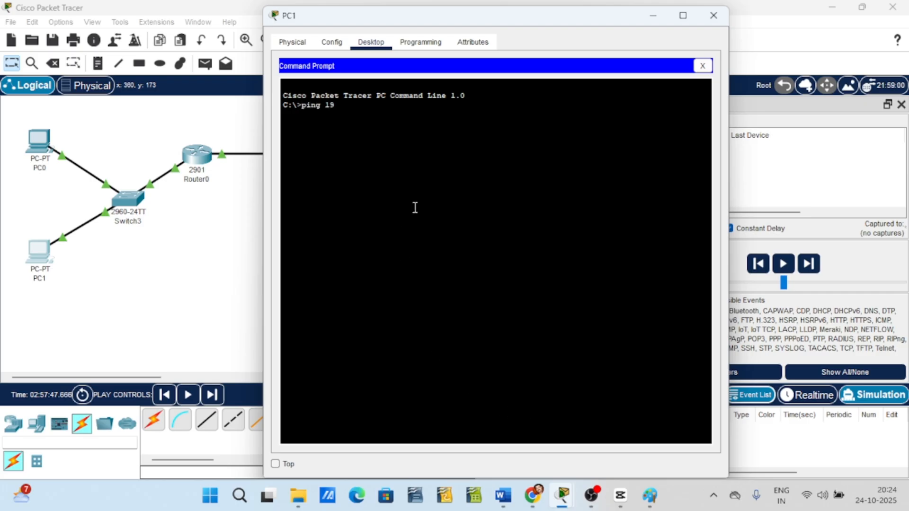
pyautogui.write('ping 192.168.2.3')
pyautogui.moveTo(420, 24); pyautogui.dragTo(605, 40)
pyautogui.press('Return')
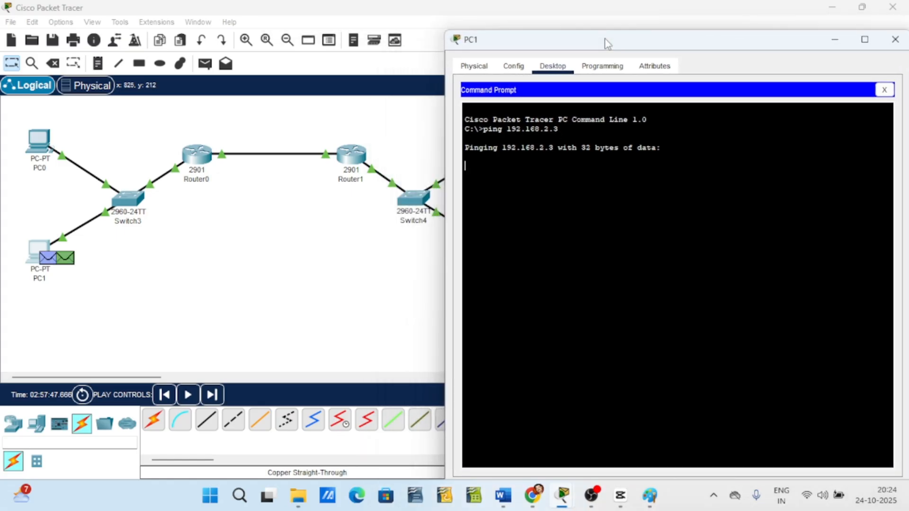
# Play the simulation to carry PC1's ping packets, then reset the simulation.
pyautogui.moveTo(649, 45); pyautogui.dragTo(766, 335)
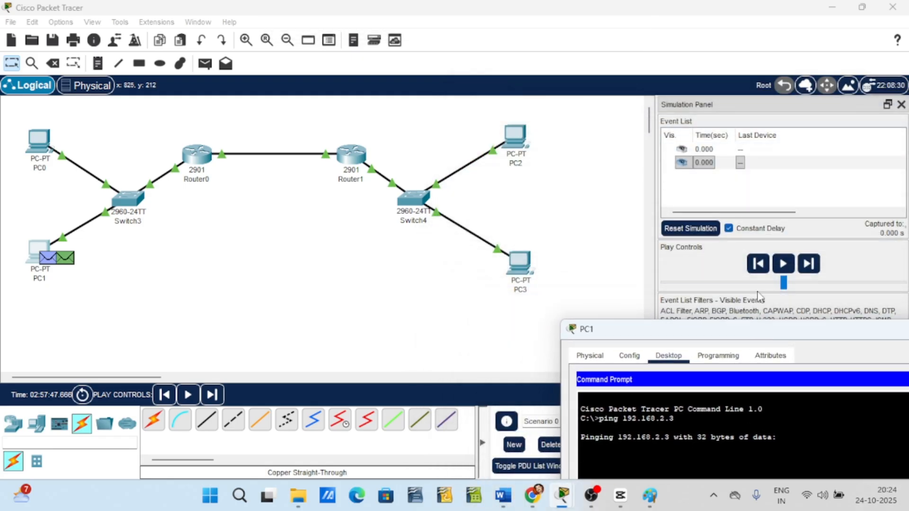
pyautogui.click(782, 265)
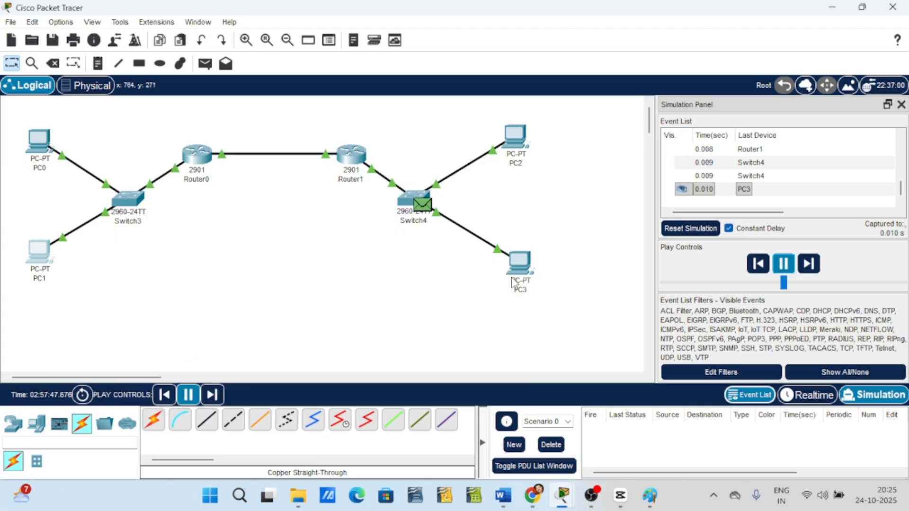
pyautogui.moveTo(520, 282)
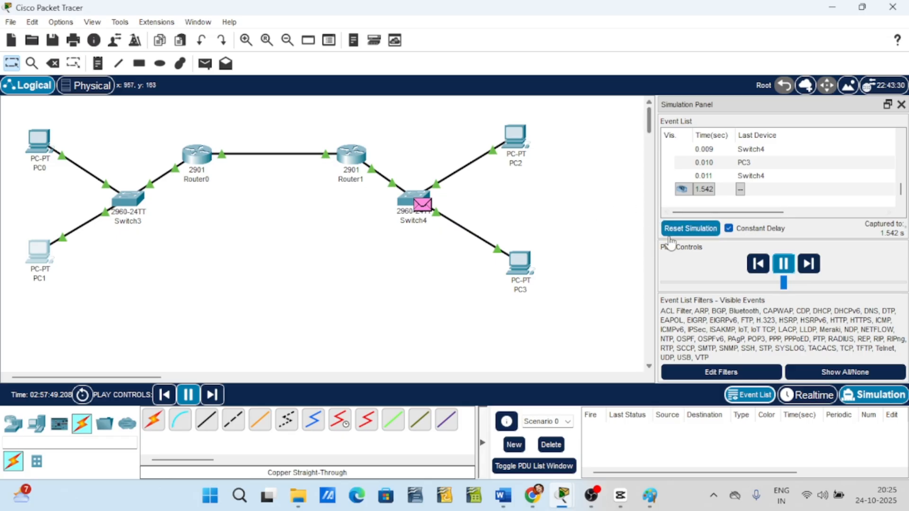
pyautogui.click(692, 229)
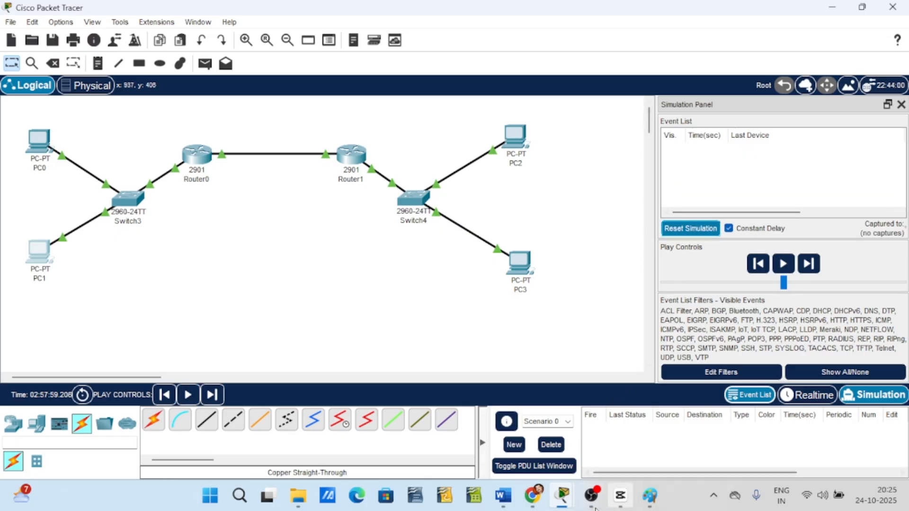
pyautogui.moveTo(561, 499)
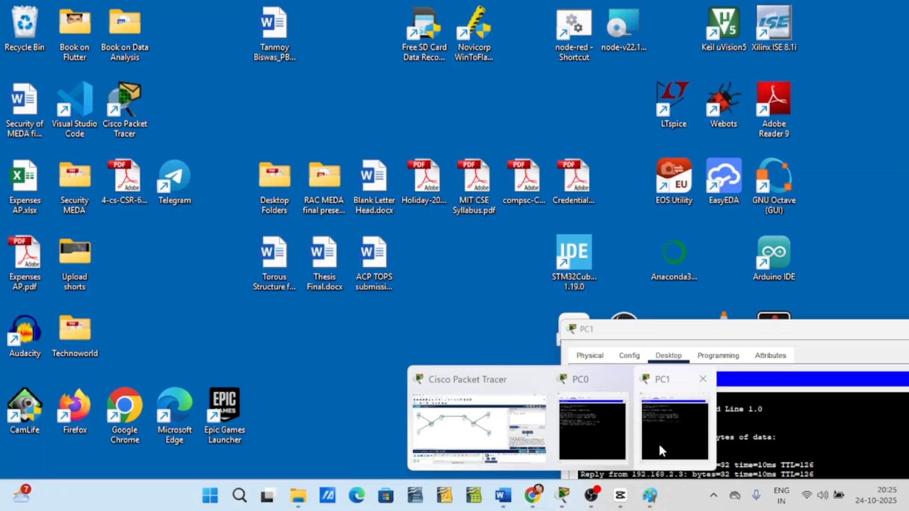
# Review the ping results in PC1's and PC0's command prompt windows, closing PC1's window.
pyautogui.click(660, 449)
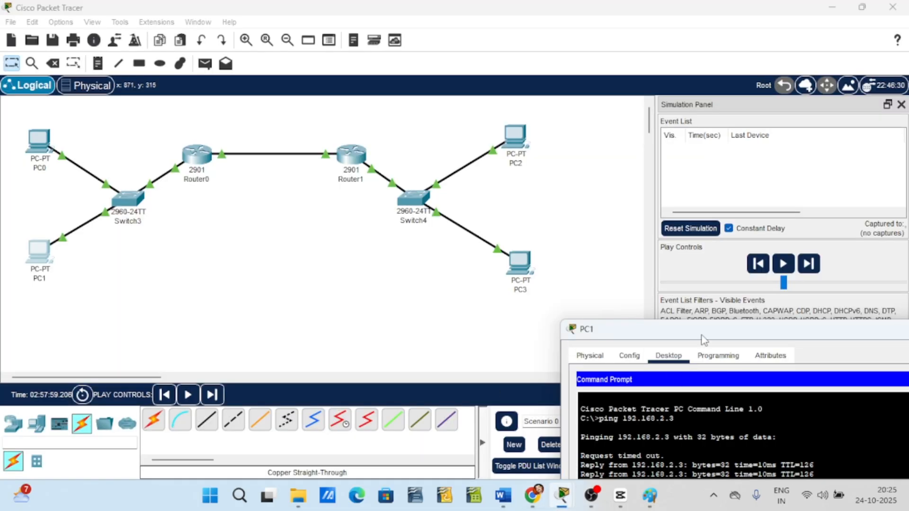
pyautogui.moveTo(700, 331); pyautogui.dragTo(370, 41)
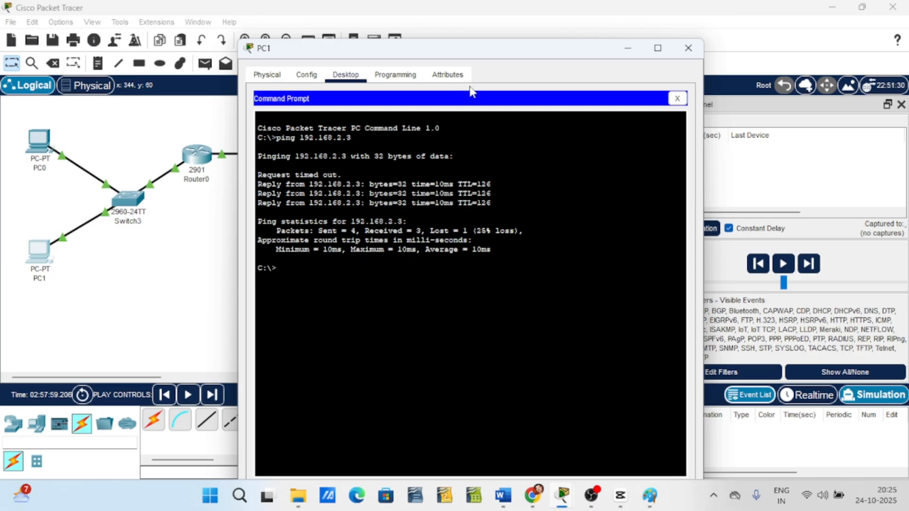
pyautogui.moveTo(473, 55); pyautogui.dragTo(659, 93)
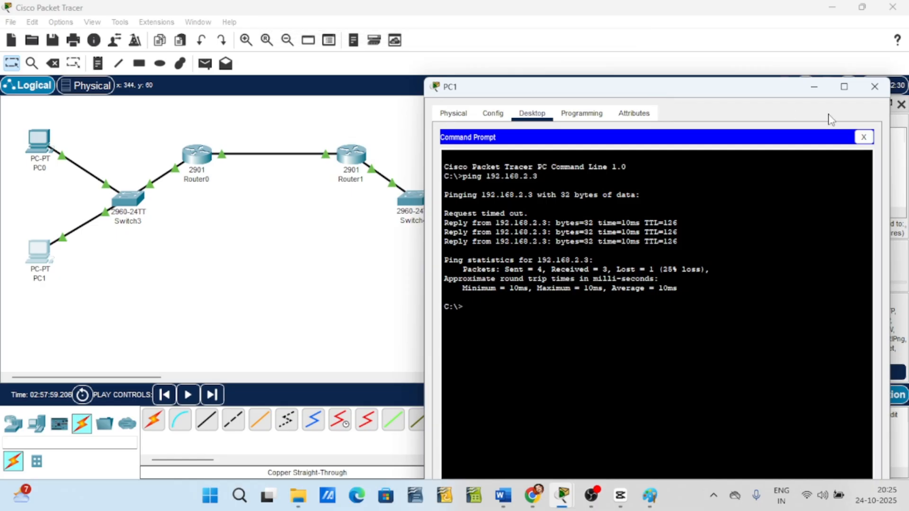
pyautogui.click(882, 90)
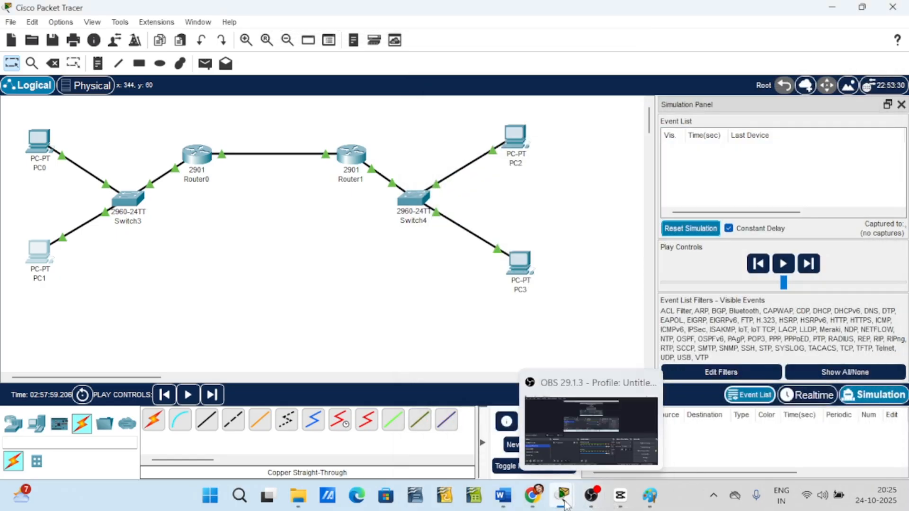
pyautogui.moveTo(563, 496)
pyautogui.click(647, 428)
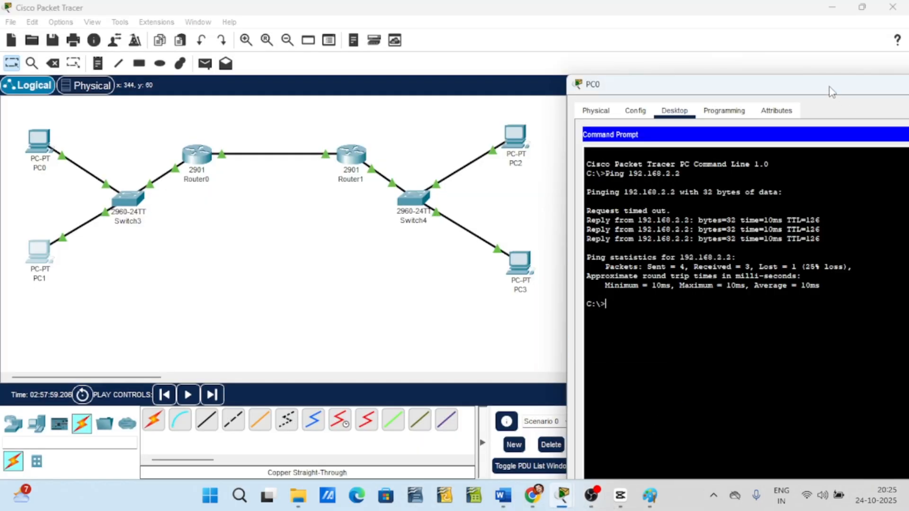
# Close PC0's window, reopen PC0's command prompt and ping 192.168.2.3.
pyautogui.moveTo(839, 91); pyautogui.dragTo(615, 108)
pyautogui.click(797, 100)
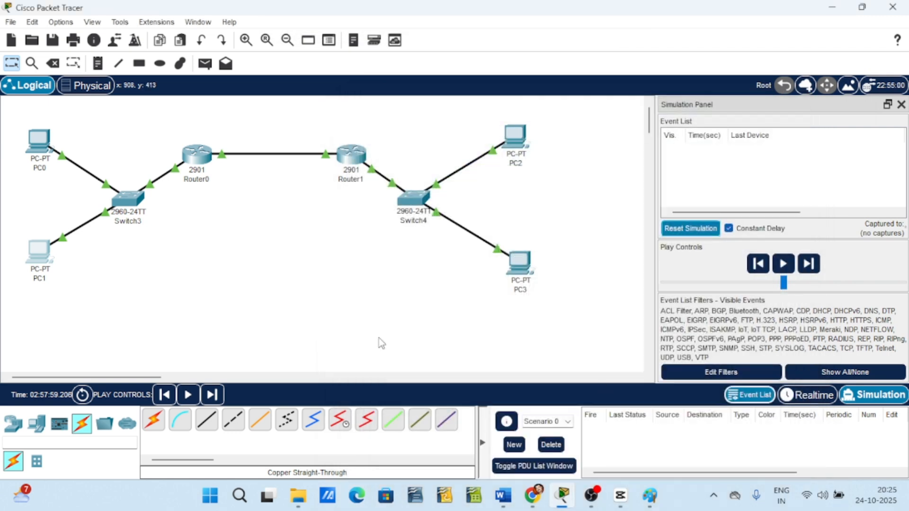
pyautogui.click(39, 147)
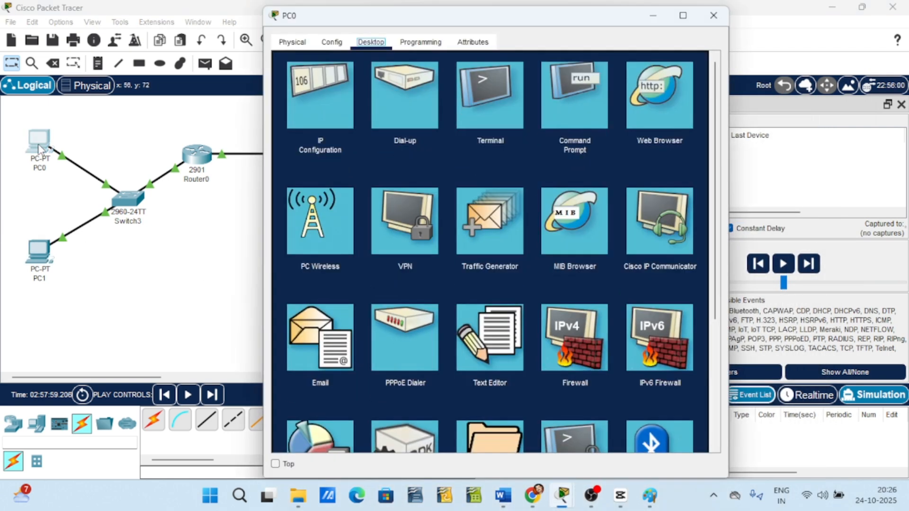
pyautogui.click(568, 126)
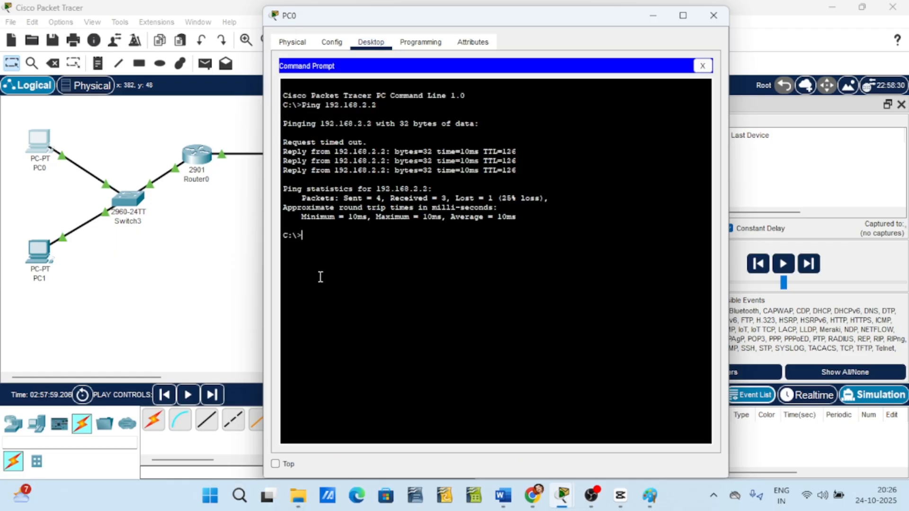
pyautogui.write('ping 192.168.2.3')
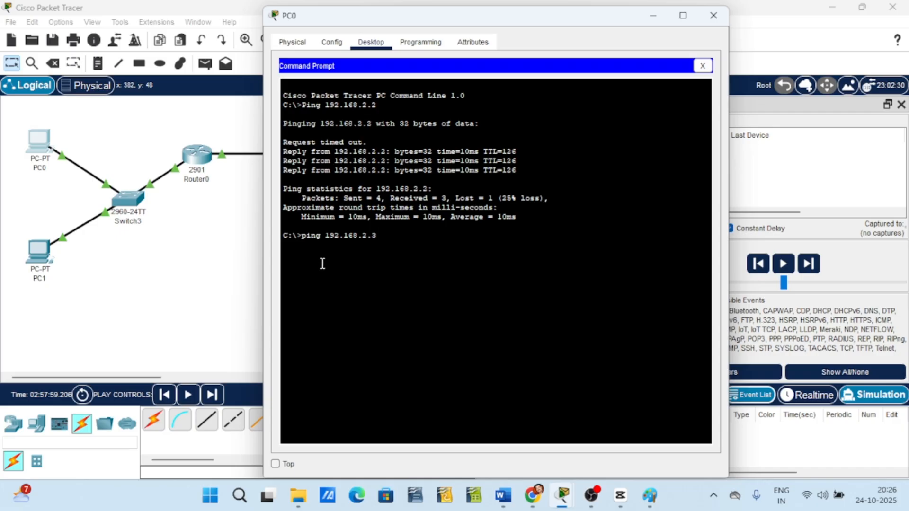
pyautogui.press('Return')
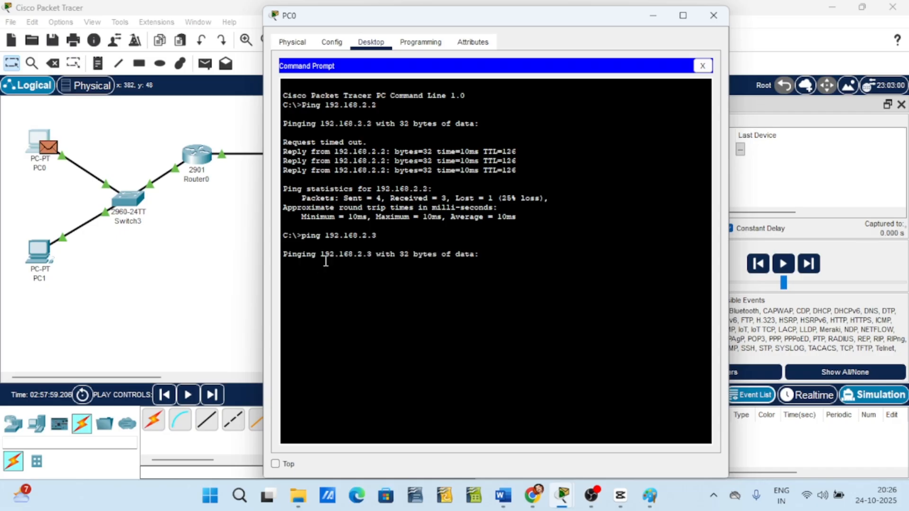
# Play the simulation to carry PC0's ping packets, then reset the simulation.
pyautogui.click(784, 264)
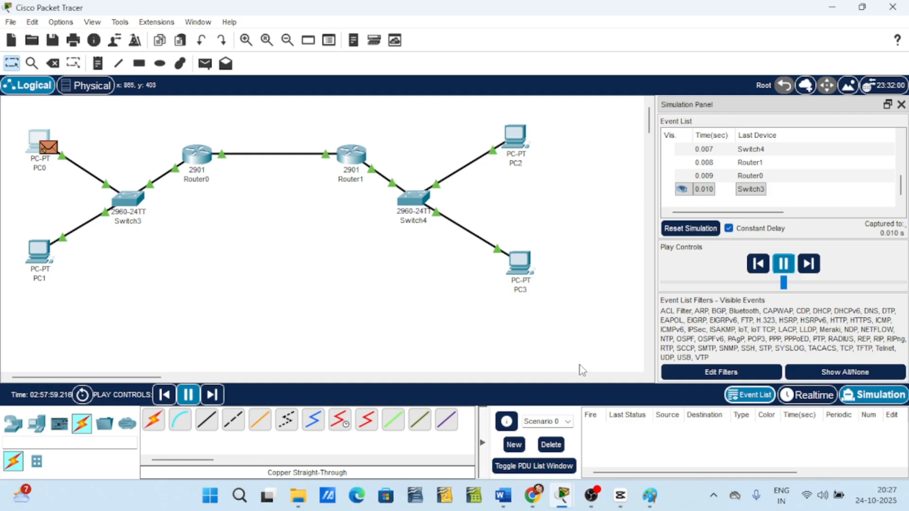
pyautogui.click(674, 234)
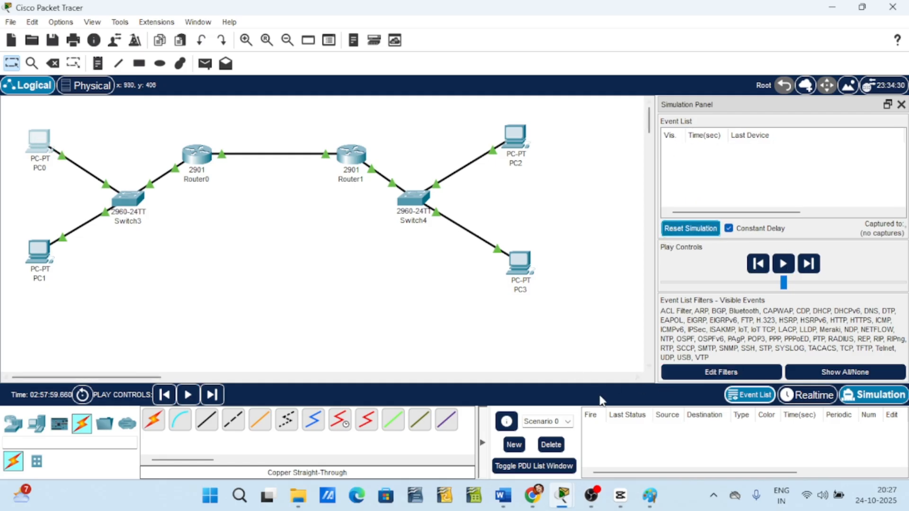
# Bring back PC0's command prompt to review the ping results, then close its window.
pyautogui.moveTo(545, 502)
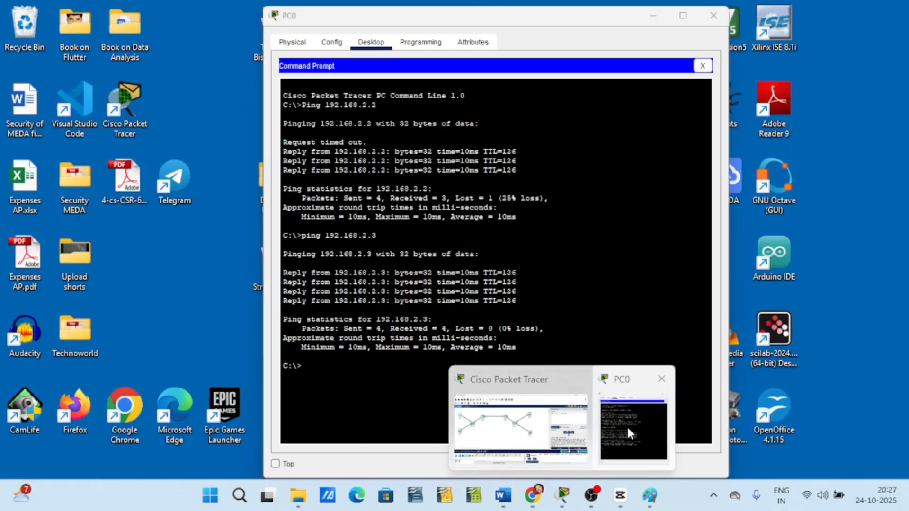
pyautogui.click(627, 425)
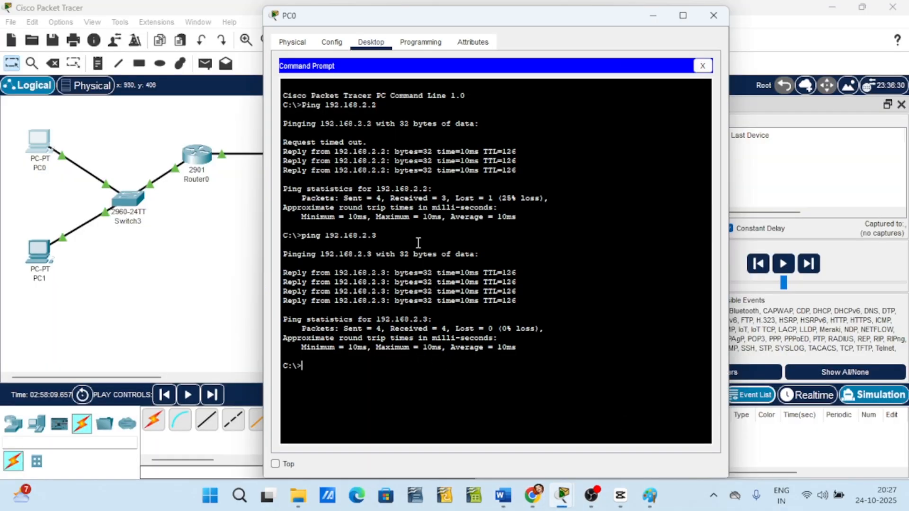
pyautogui.moveTo(602, 19); pyautogui.dragTo(733, 21)
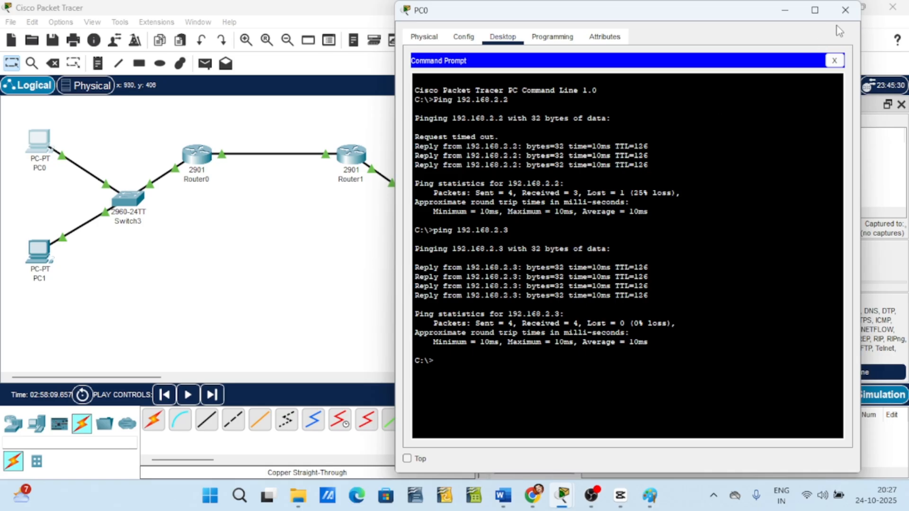
pyautogui.click(845, 10)
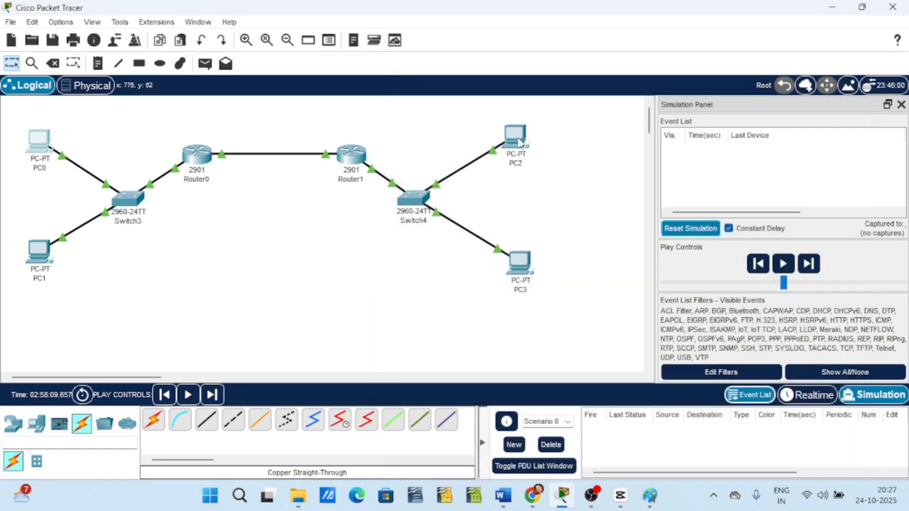
# Open PC2's command prompt from its Desktop and ping 192.168.1.3.
pyautogui.moveTo(520, 142)
pyautogui.click(513, 148)
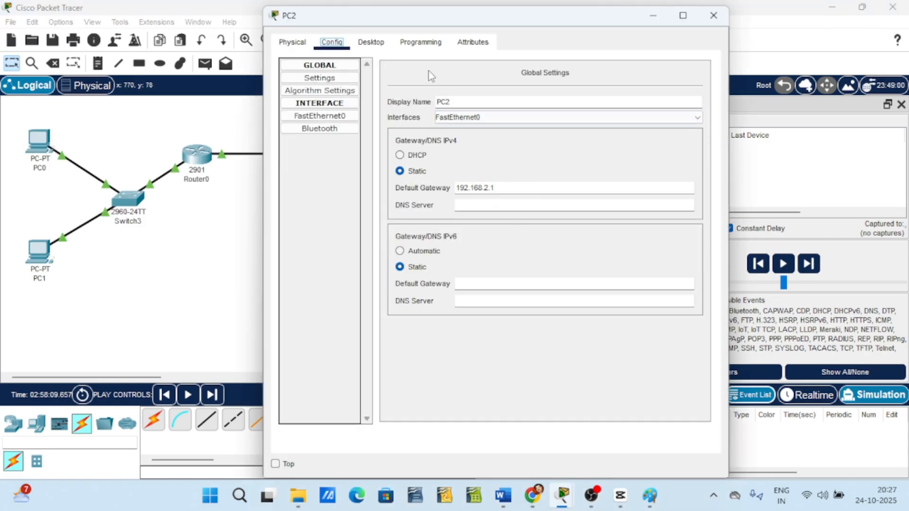
pyautogui.click(371, 41)
pyautogui.click(574, 130)
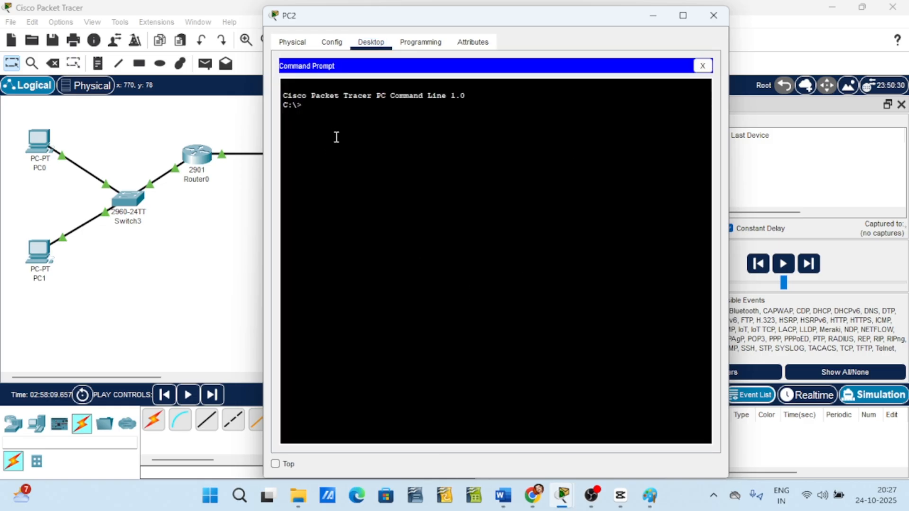
pyautogui.write('ping 192.168.1.3')
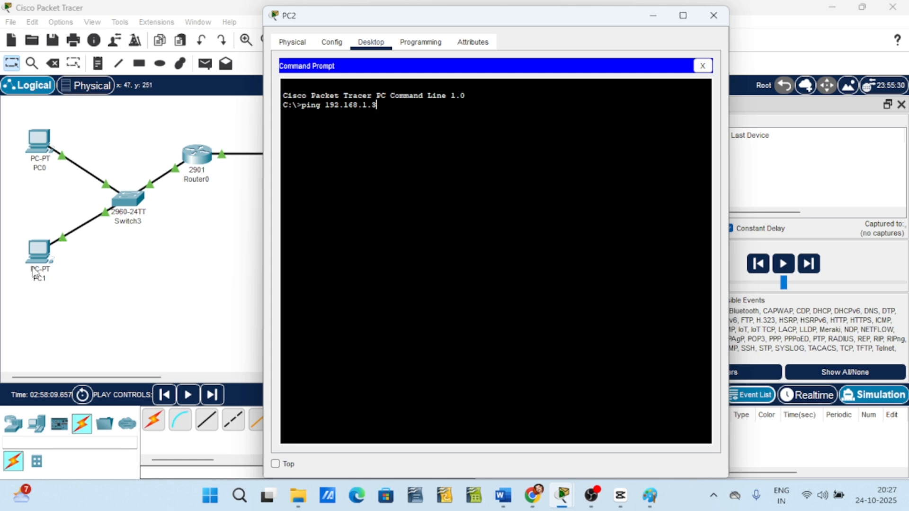
pyautogui.press('Return')
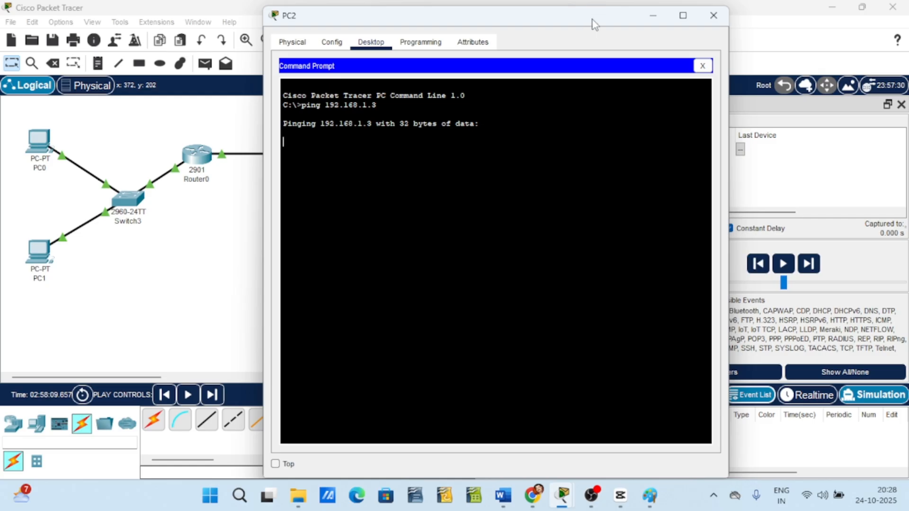
# Reset the simulation, then bring back PC2's command prompt and run the ping to 192.168.1.3 again.
pyautogui.moveTo(593, 23); pyautogui.dragTo(846, 293)
pyautogui.click(691, 229)
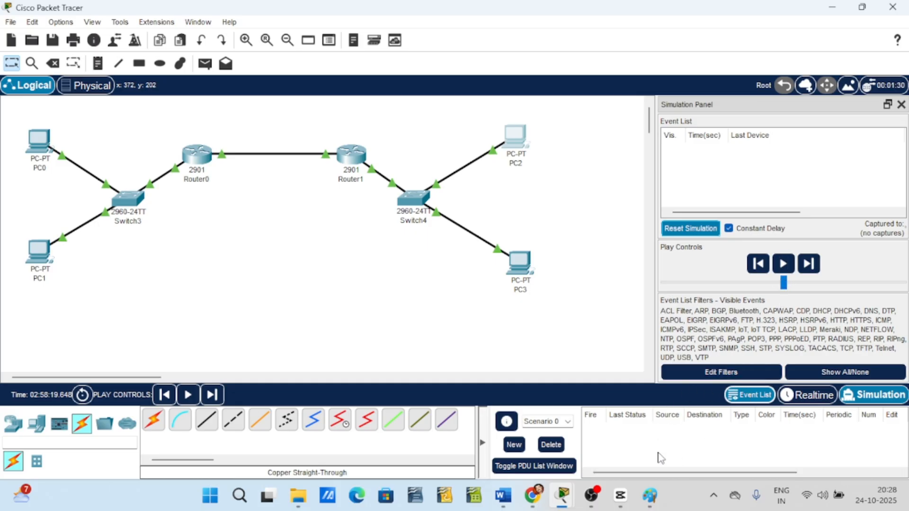
pyautogui.moveTo(555, 502)
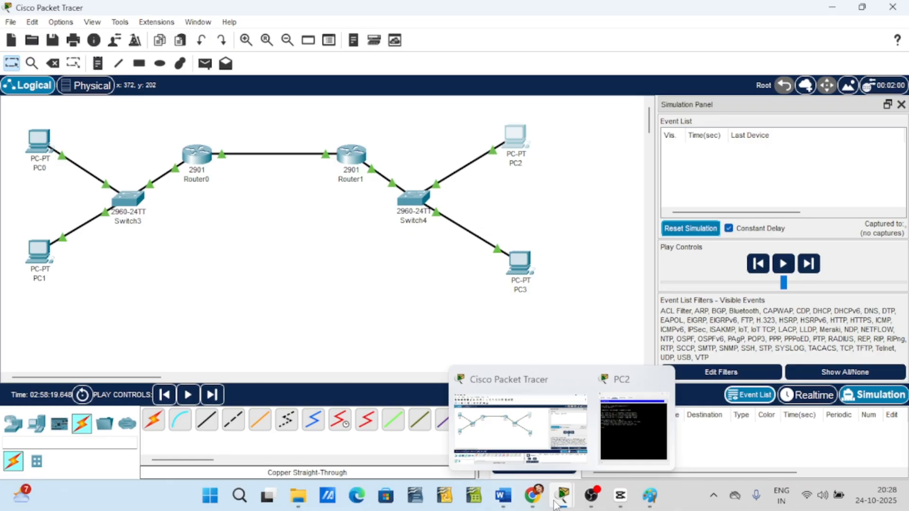
pyautogui.click(637, 433)
pyautogui.moveTo(692, 291); pyautogui.dragTo(431, 93)
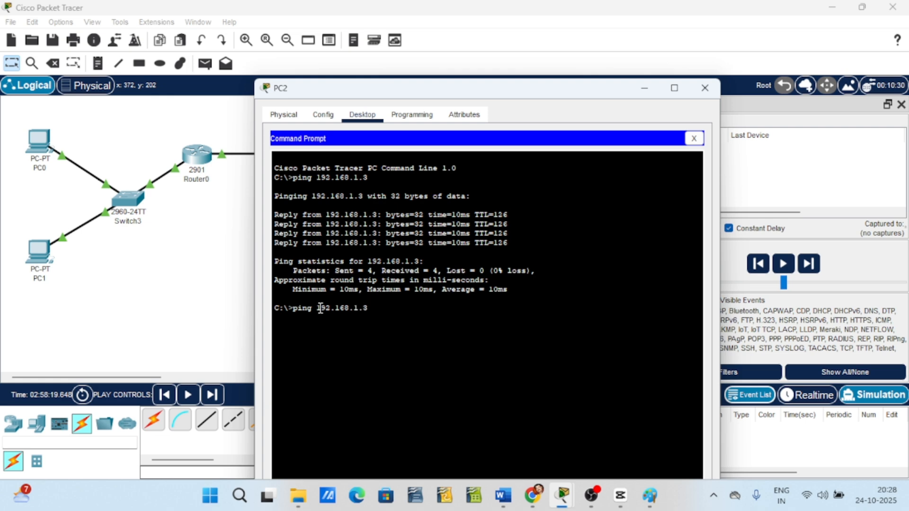
pyautogui.press('Return')
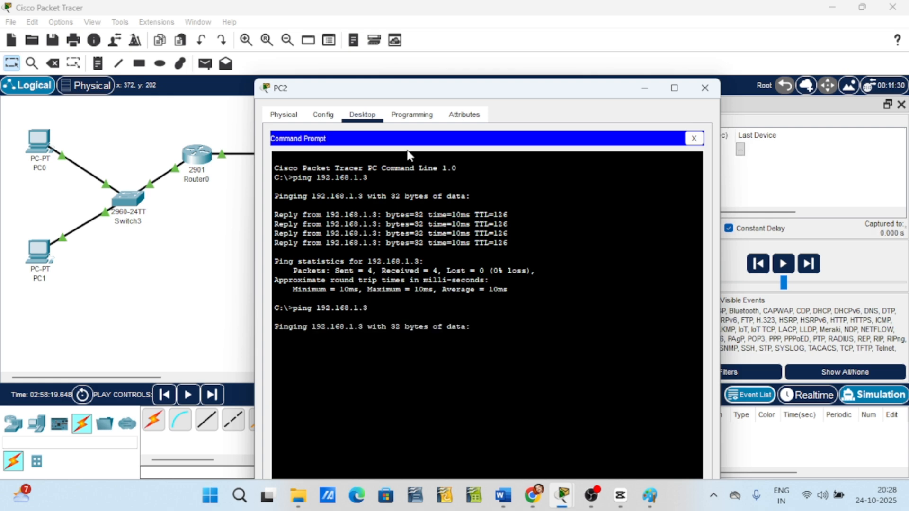
# Play the simulation to carry PC2's ping packets, then reset the simulation.
pyautogui.moveTo(538, 101); pyautogui.dragTo(758, 421)
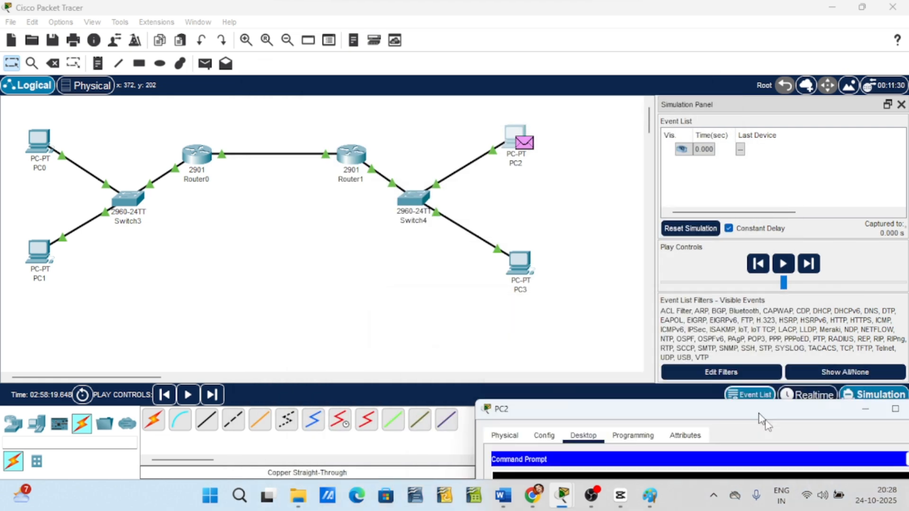
pyautogui.click(784, 263)
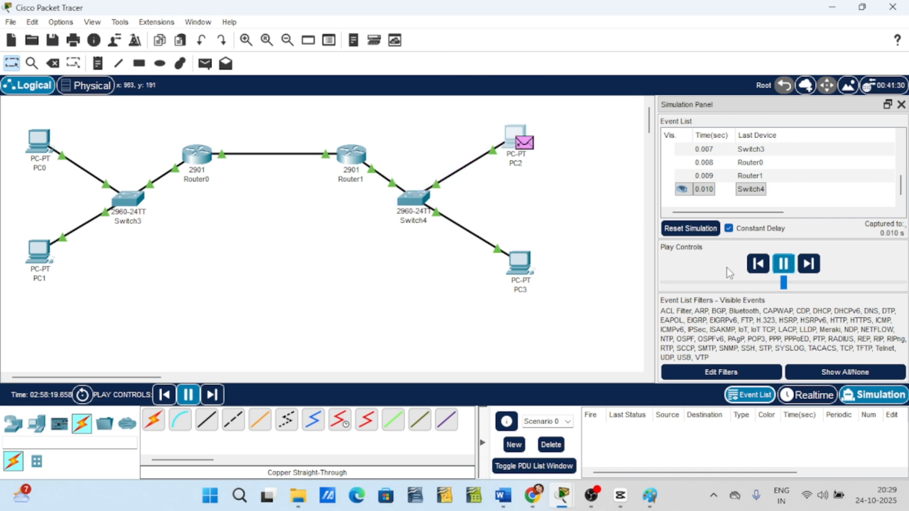
pyautogui.click(691, 228)
# Bring back PC2's command prompt to review the ping results, then minimize its window.
pyautogui.moveTo(563, 503)
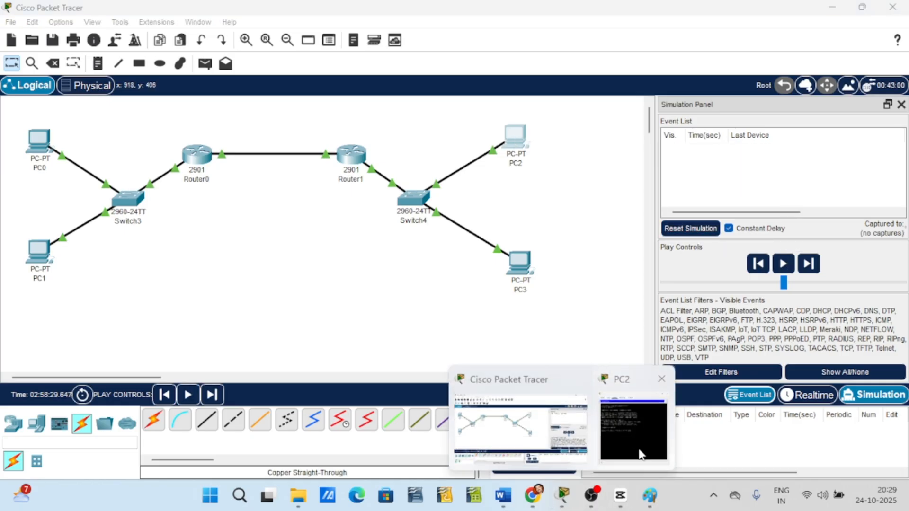
pyautogui.click(635, 430)
pyautogui.moveTo(653, 398); pyautogui.dragTo(521, 25)
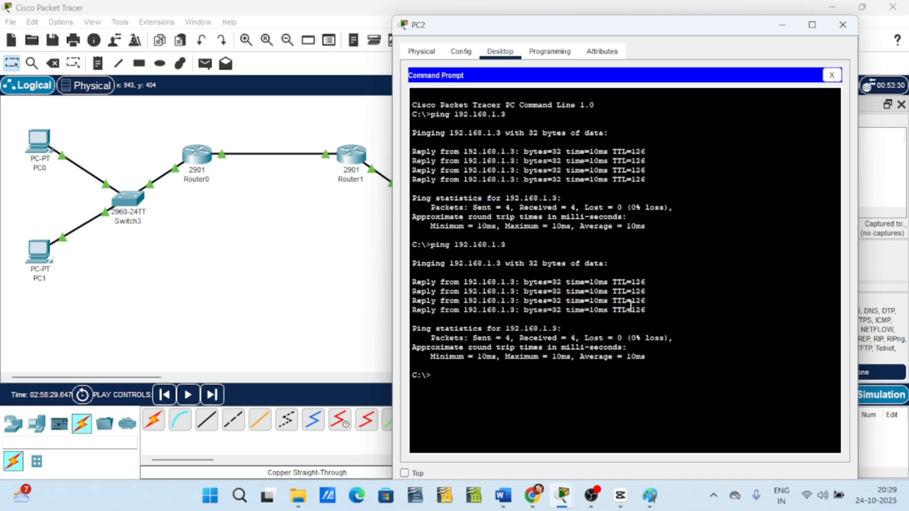
pyautogui.click(778, 27)
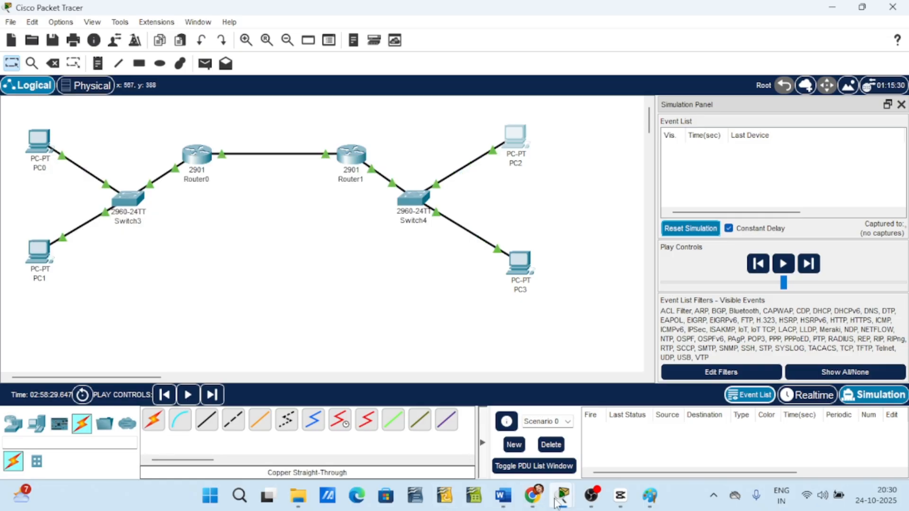
# Close PC2's window, then open PC1's command prompt and ping 192.168.1.2.
pyautogui.moveTo(562, 497)
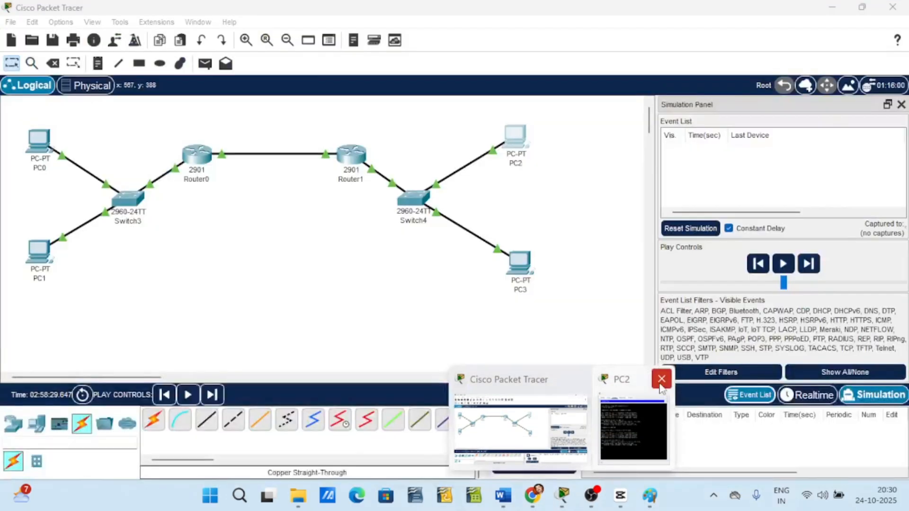
pyautogui.click(661, 380)
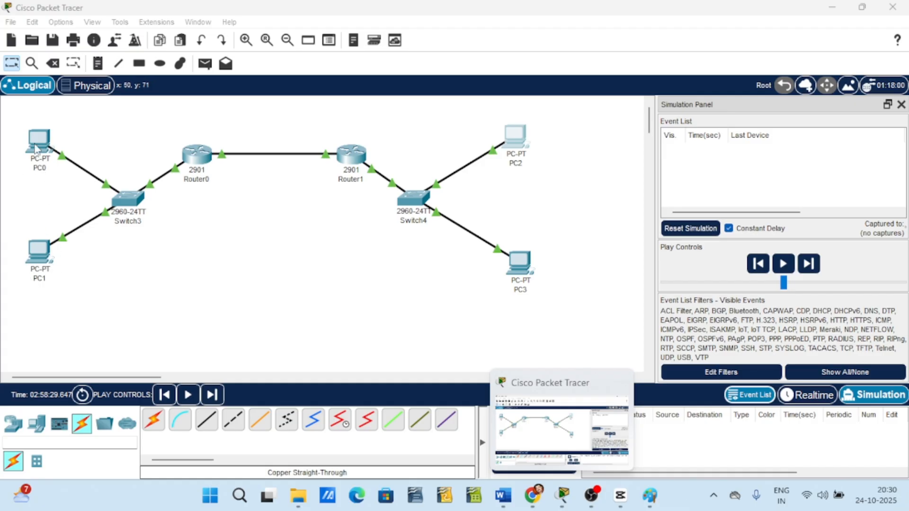
pyautogui.click(39, 251)
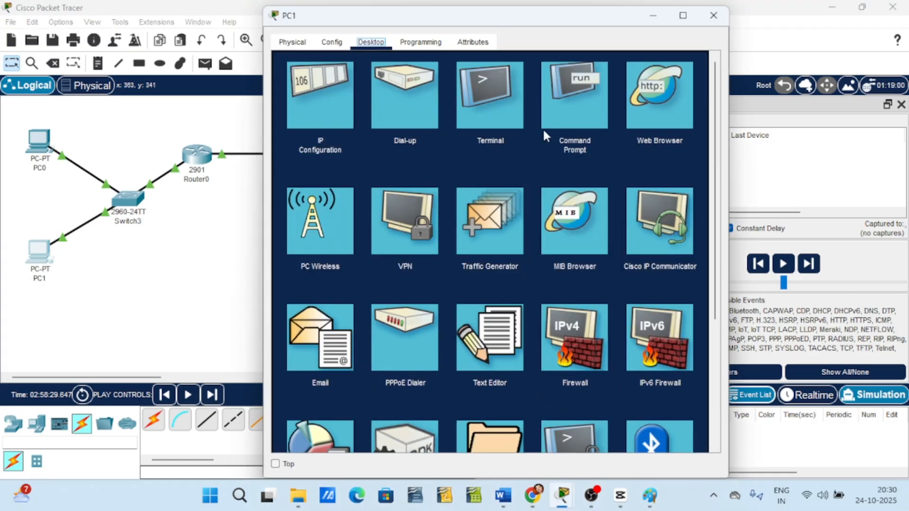
pyautogui.click(571, 113)
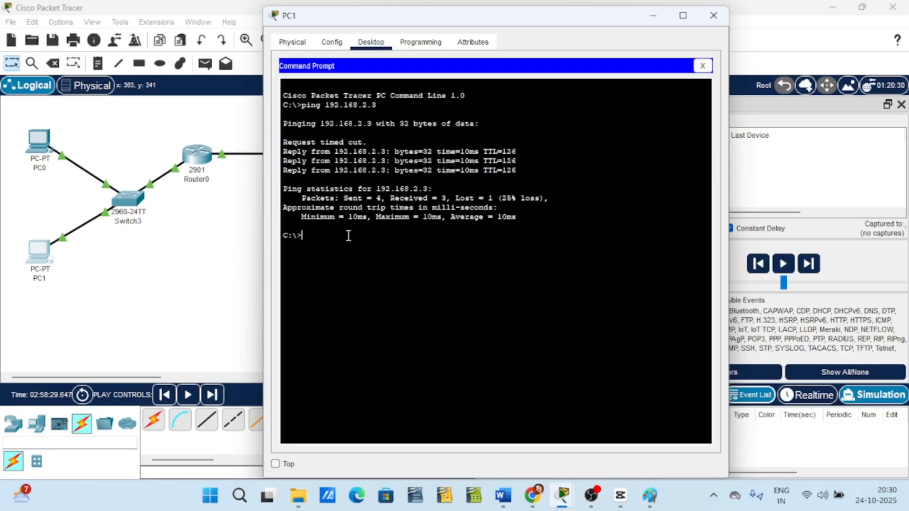
pyautogui.write('ping 192.168.1.2')
pyautogui.press('Return')
# Play the simulation to carry PC1's ping packets, then reset the simulation.
pyautogui.moveTo(495, 20); pyautogui.dragTo(814, 315)
pyautogui.click(784, 264)
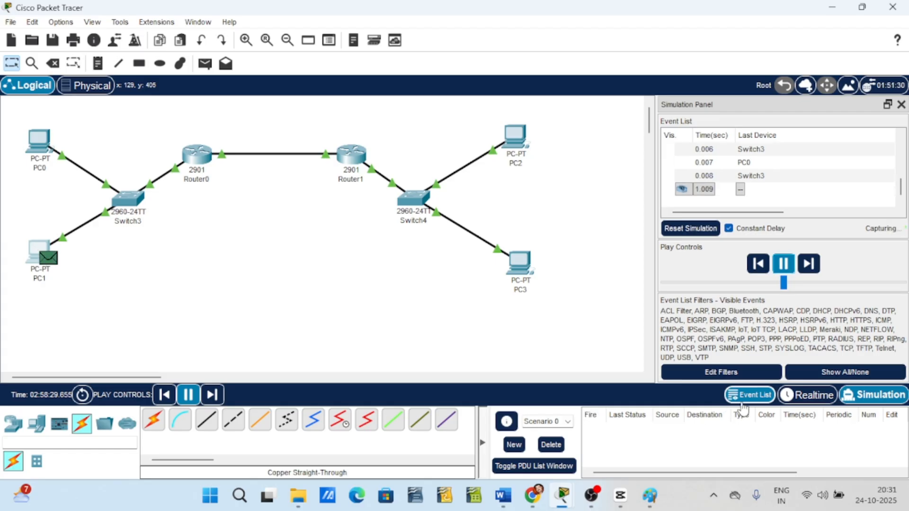
pyautogui.click(702, 235)
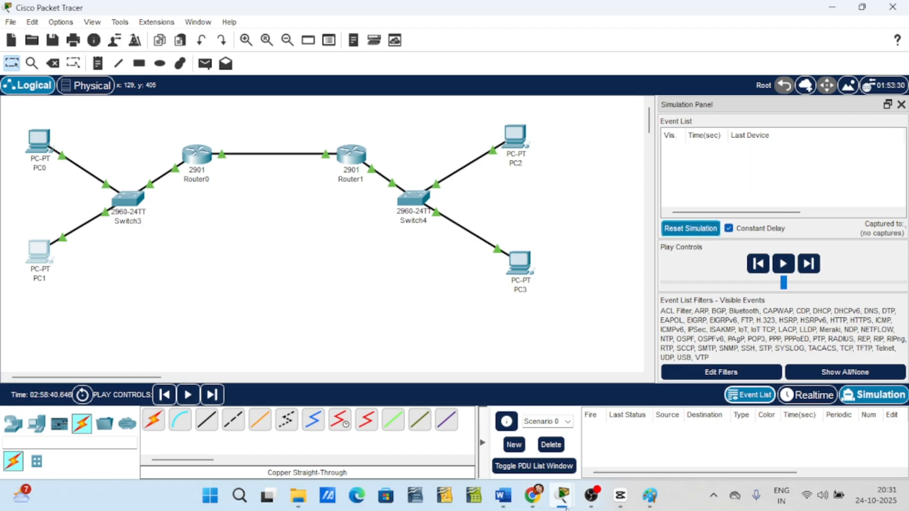
# Bring back PC1's command prompt and review the ping to 192.168.1.2, highlighting that command line.
pyautogui.moveTo(562, 495)
pyautogui.click(631, 457)
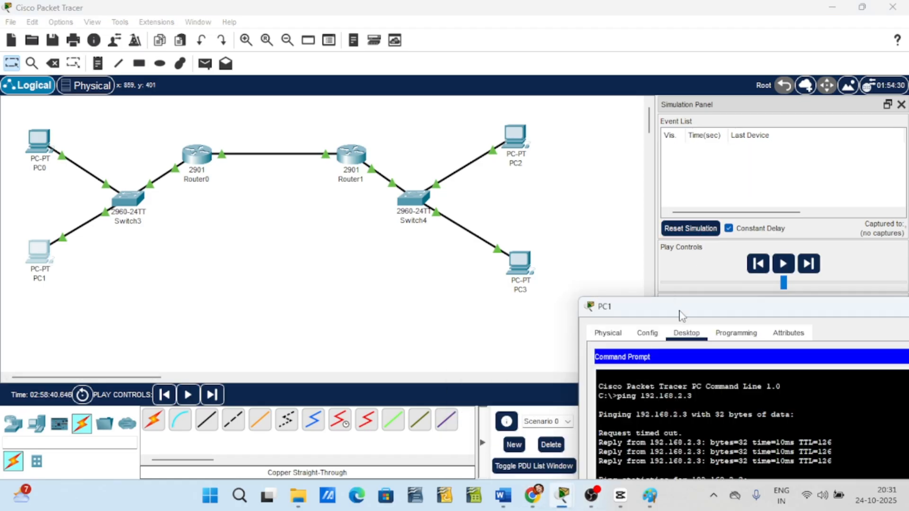
pyautogui.moveTo(624, 322); pyautogui.dragTo(516, 43)
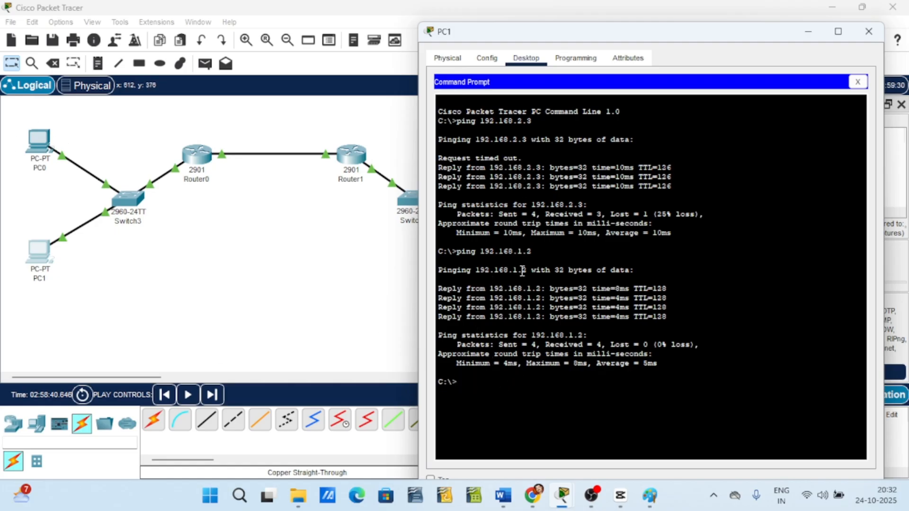
pyautogui.moveTo(535, 253); pyautogui.dragTo(441, 251)
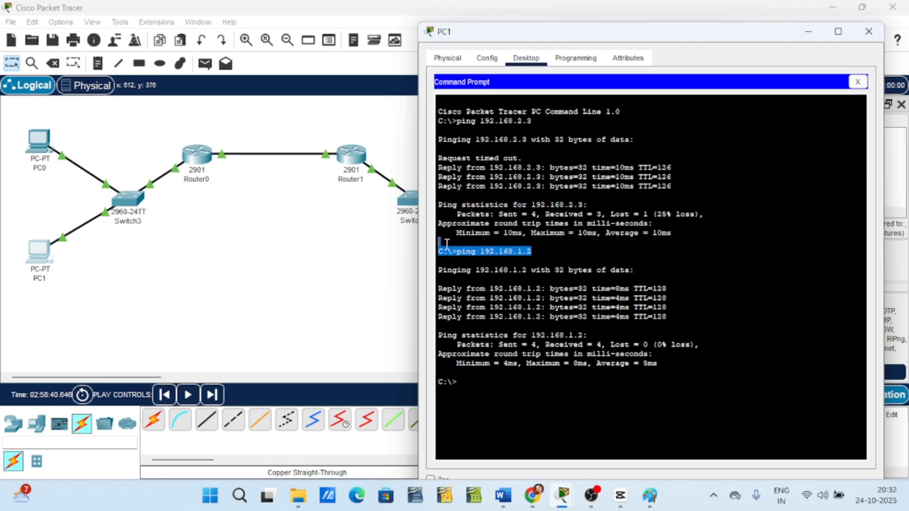